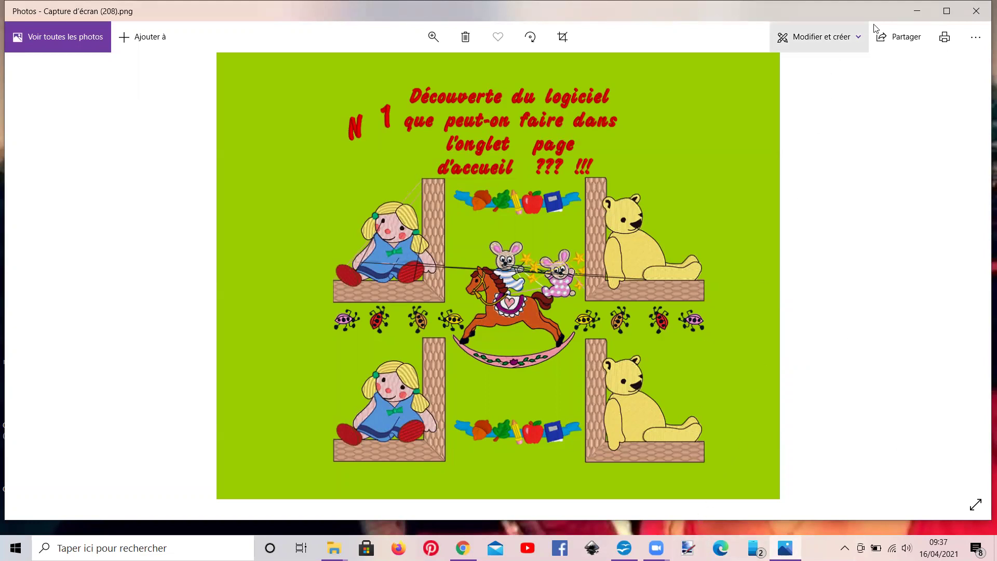
# Step: Put the photo away and launch PREMIER+ 2 Embroidery from its shortcuts folder on the desktop
pyautogui.click(917, 12)
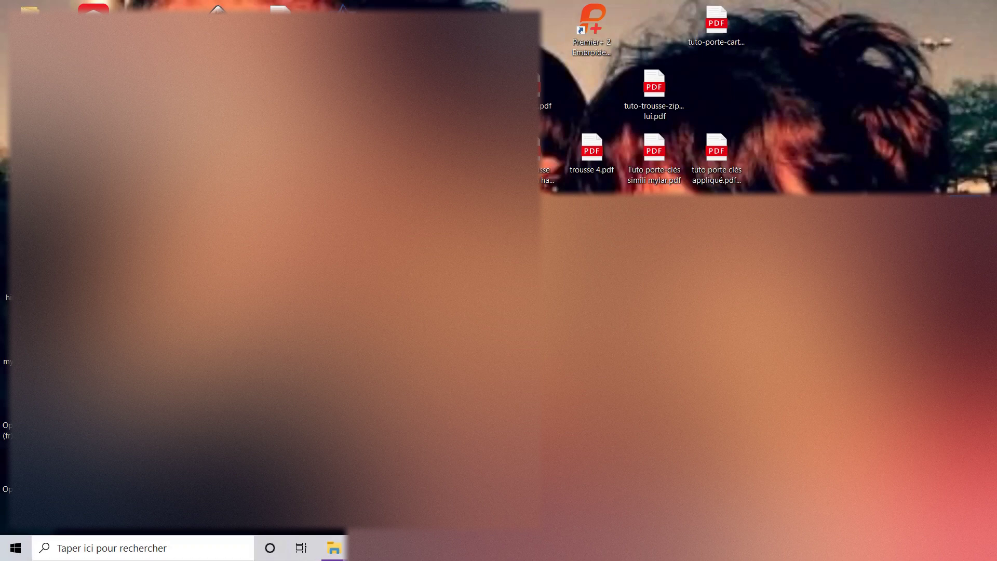
pyautogui.doubleClick(603, 39)
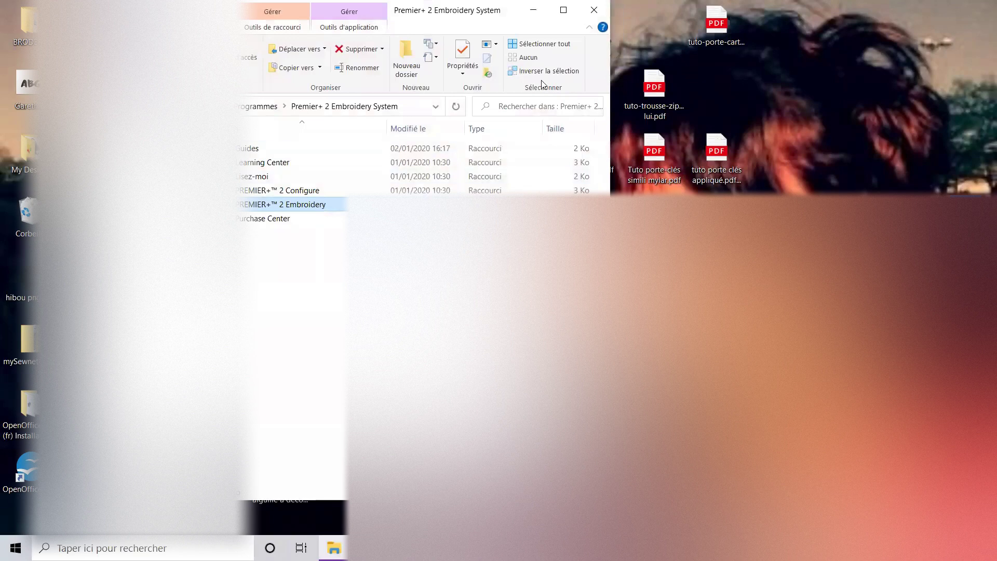
pyautogui.doubleClick(265, 205)
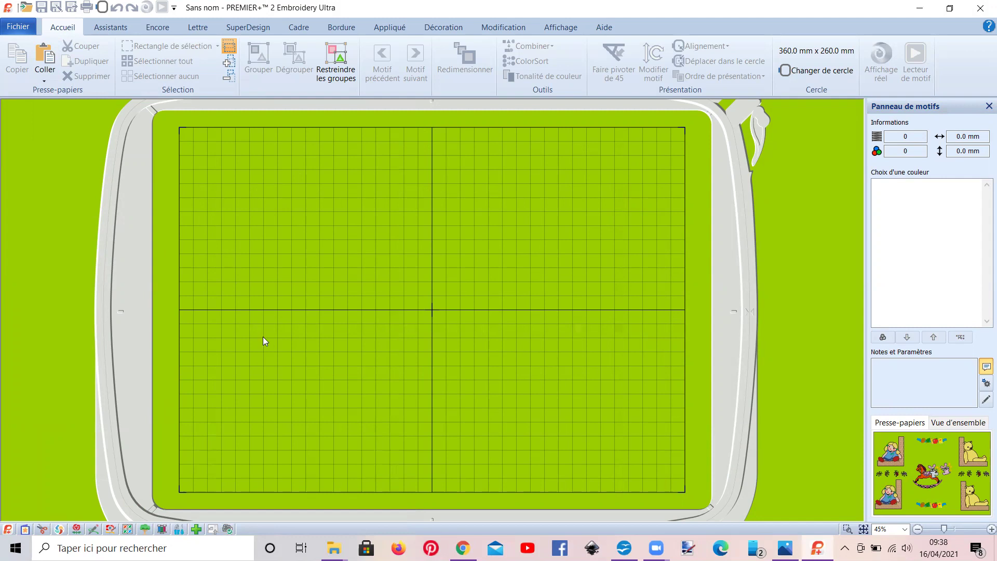
# Step: In the Configure appearance settings, apply the Tissu éponge background texture and a red grid
pyautogui.click(179, 530)
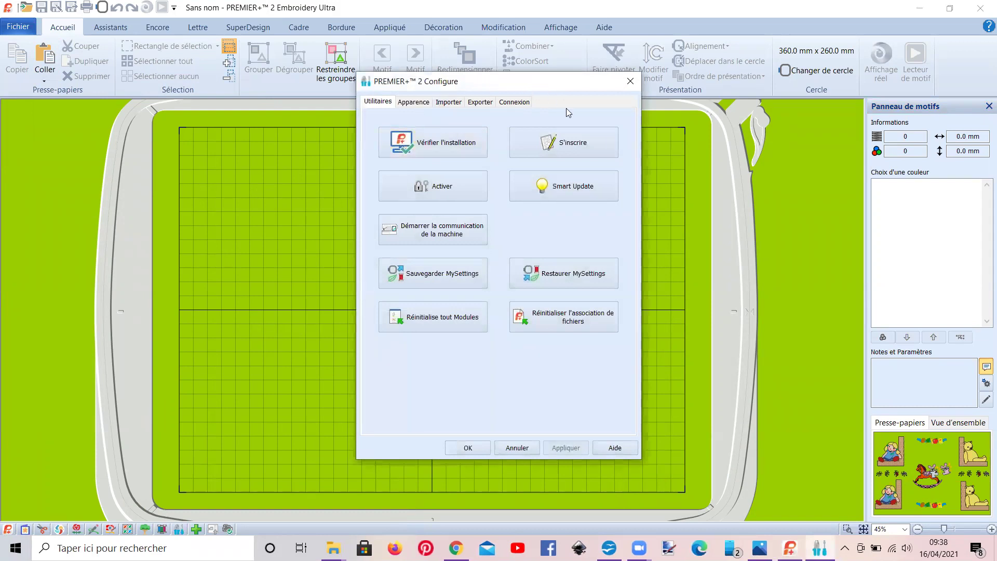
pyautogui.click(425, 105)
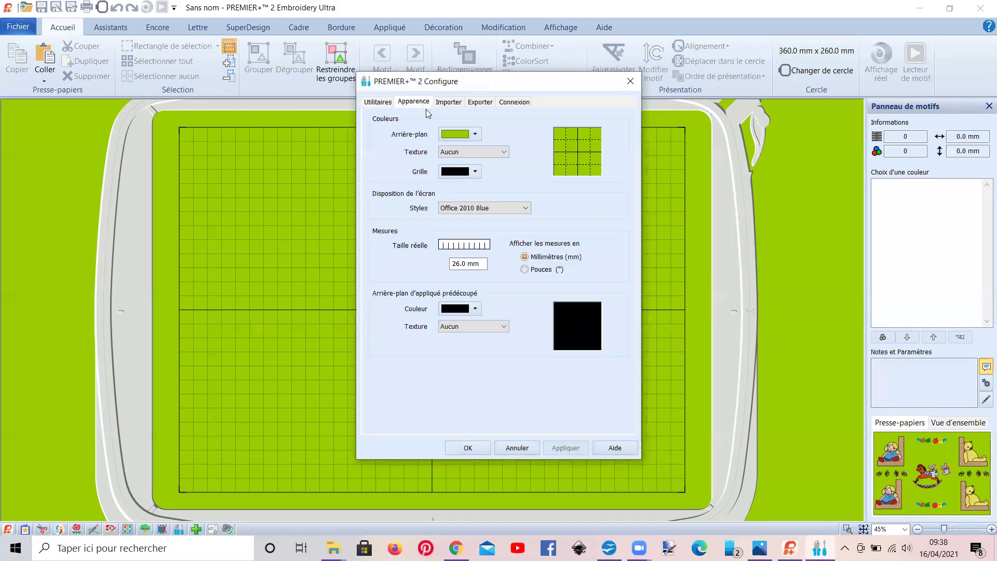
pyautogui.click(503, 153)
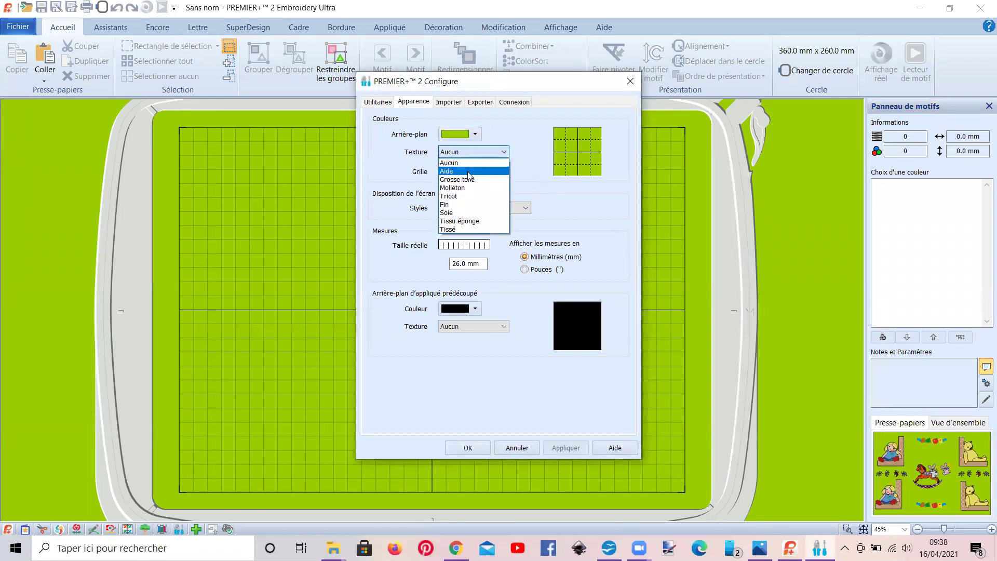
pyautogui.click(458, 221)
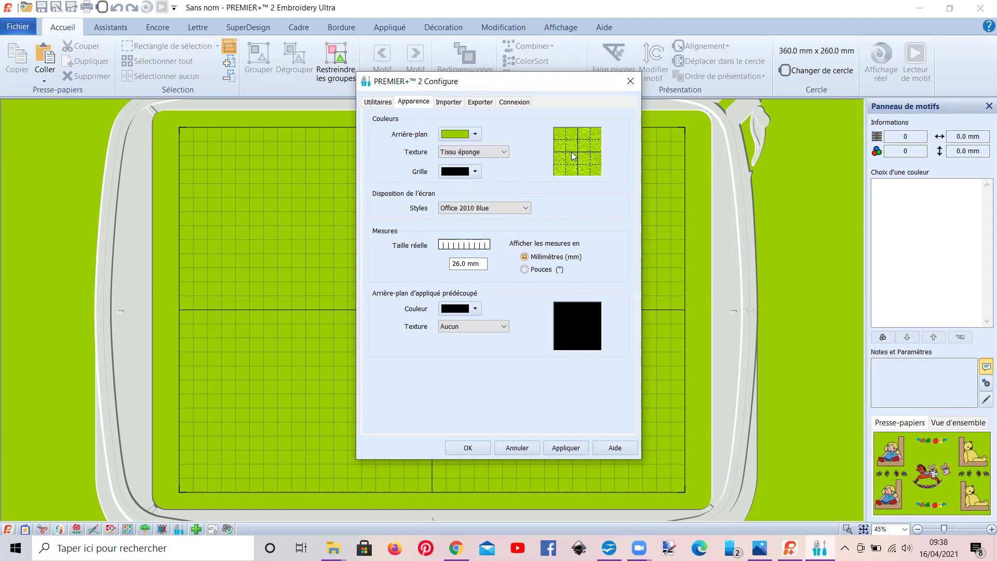
pyautogui.click(472, 173)
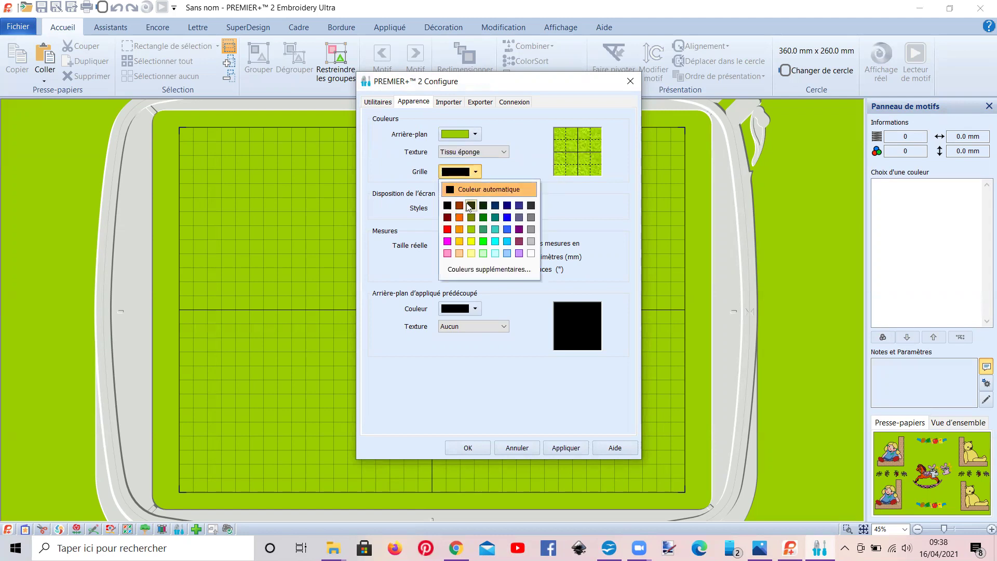
pyautogui.click(447, 229)
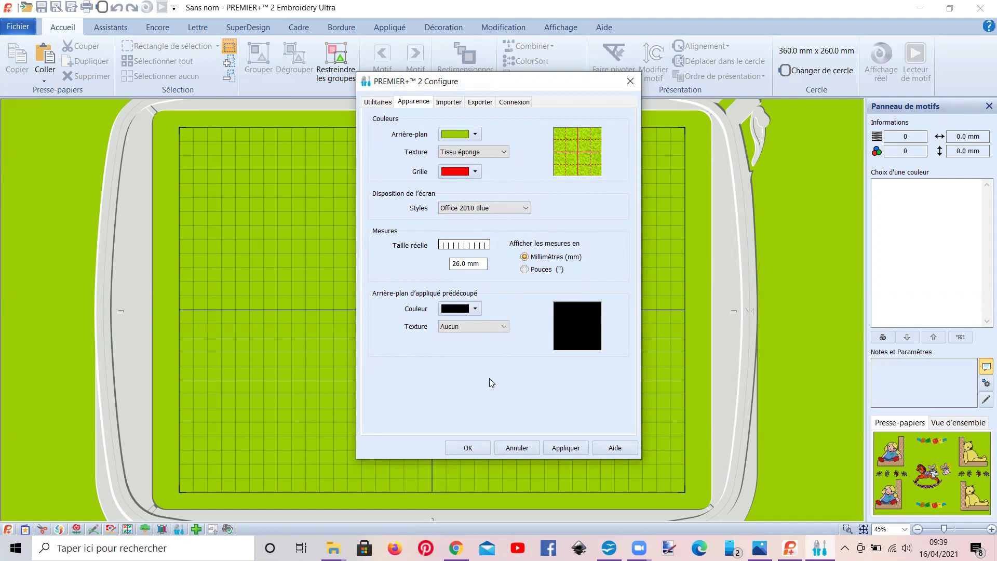
pyautogui.click(558, 447)
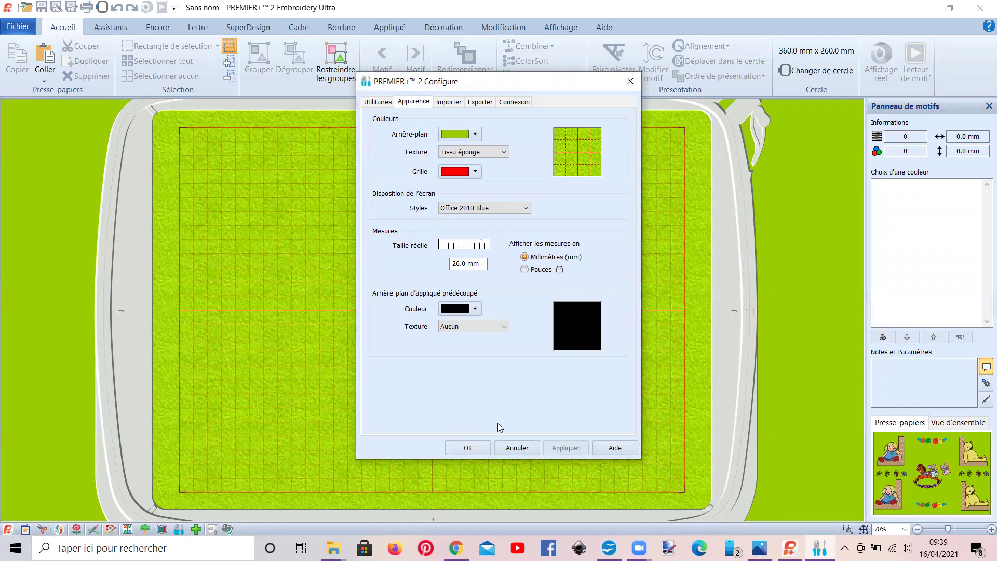
# Step: Set the background to light cyan with texture Aucun and the grid to the same light cyan, and accept the settings
pyautogui.click(474, 136)
pyautogui.click(495, 216)
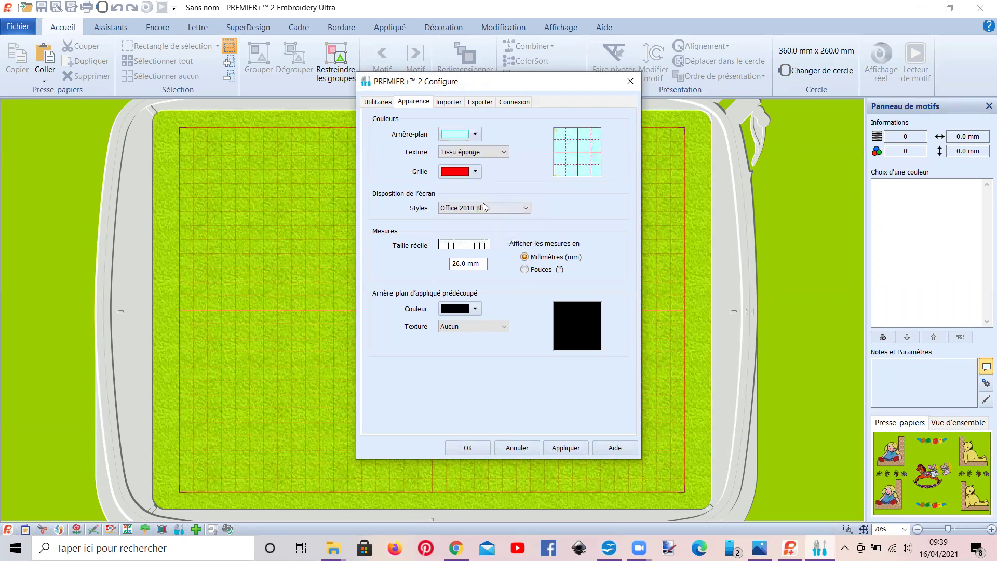
pyautogui.click(500, 152)
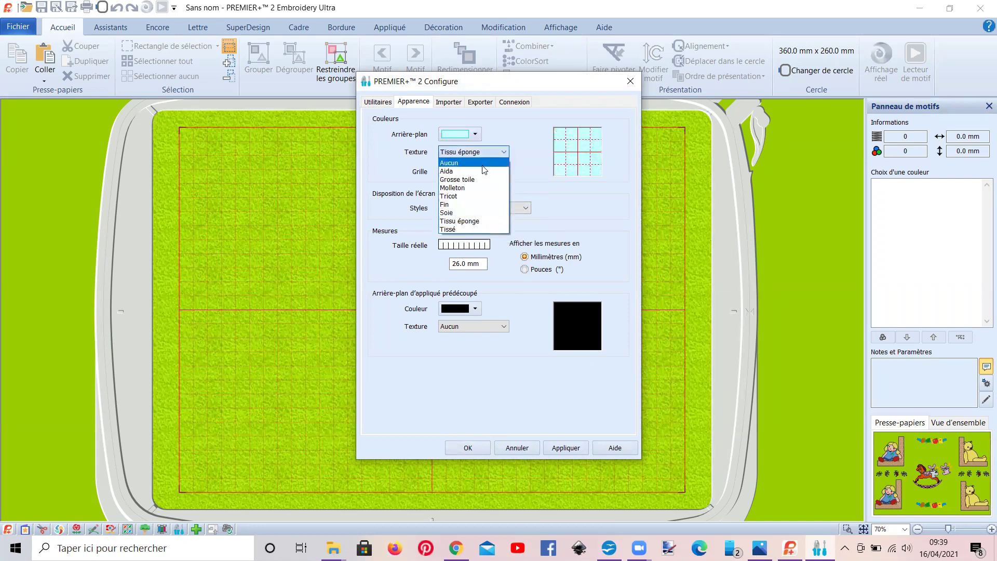
pyautogui.click(452, 163)
pyautogui.click(470, 172)
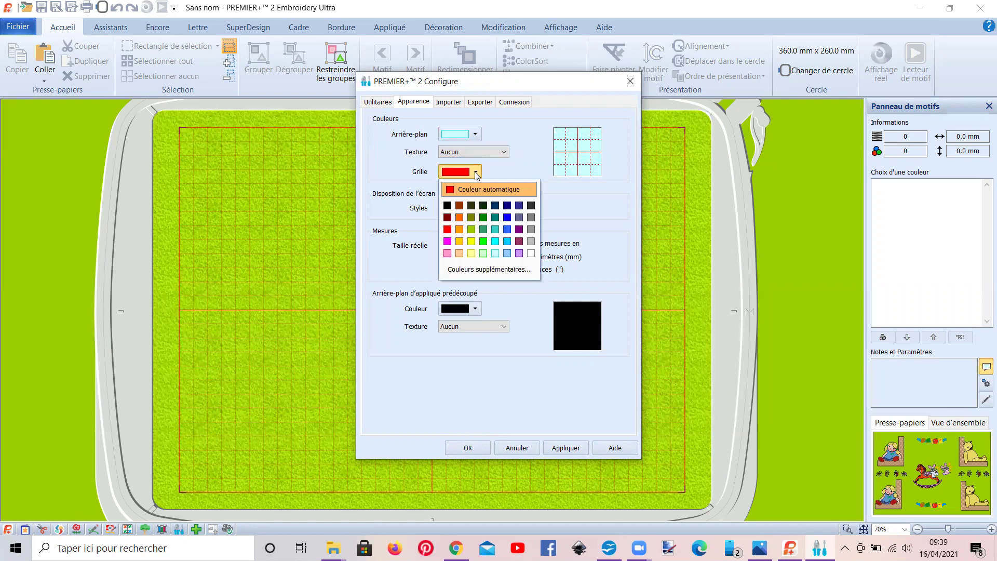
pyautogui.click(495, 253)
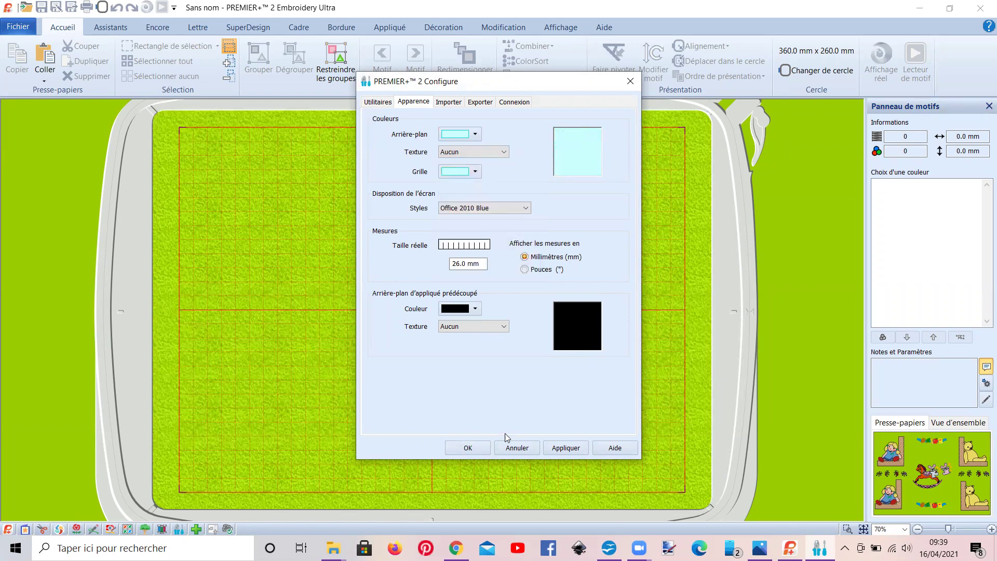
pyautogui.click(467, 448)
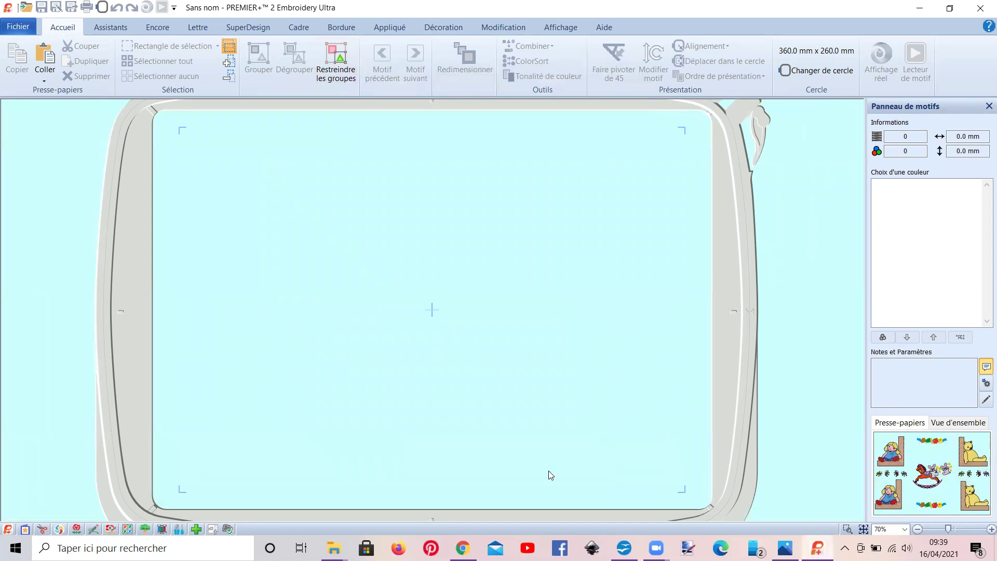
# Step: Reopen the Configure appearance settings and change the grid colour to black
pyautogui.click(179, 530)
pyautogui.click(406, 104)
pyautogui.click(475, 173)
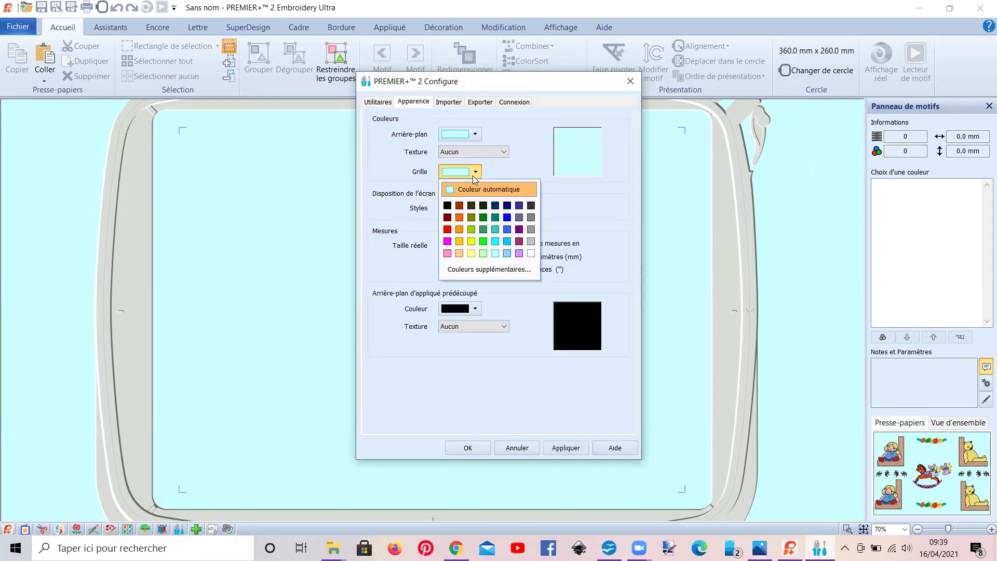
pyautogui.click(447, 205)
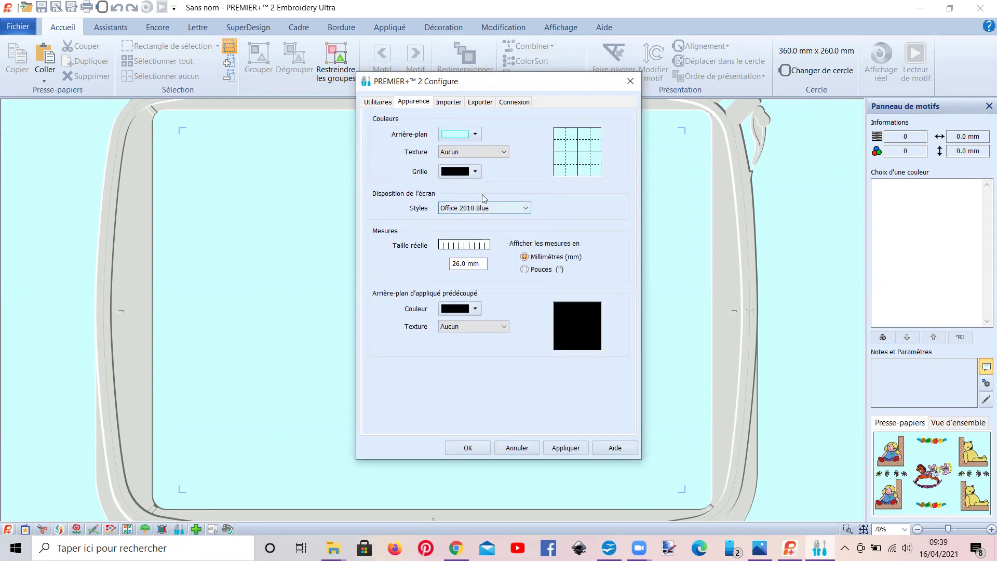
pyautogui.click(470, 447)
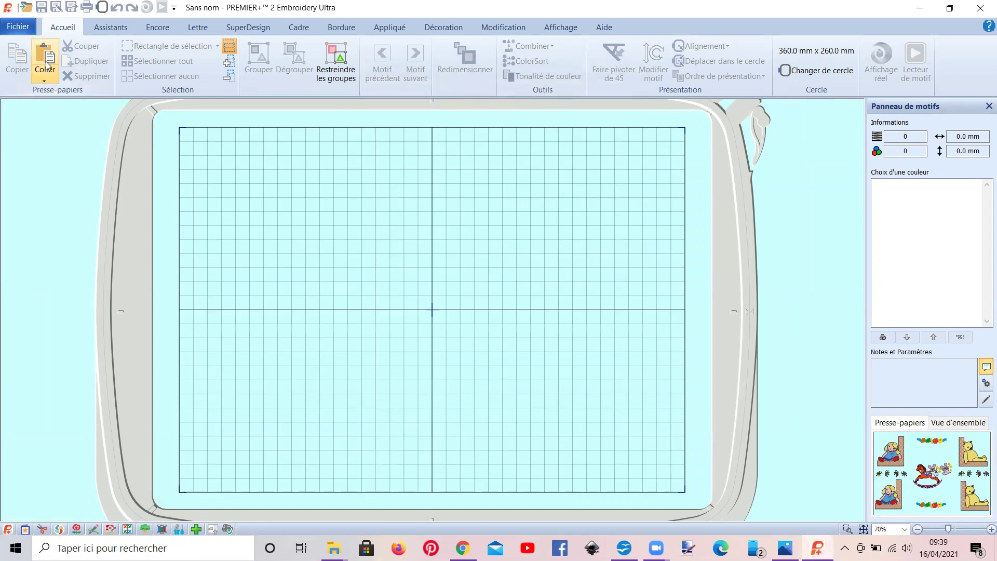
# Step: Open the cheval design from the folder Premier+2 > My Designs > AA VIP ORCKI > 1 vidéo > Debuter
pyautogui.click(14, 28)
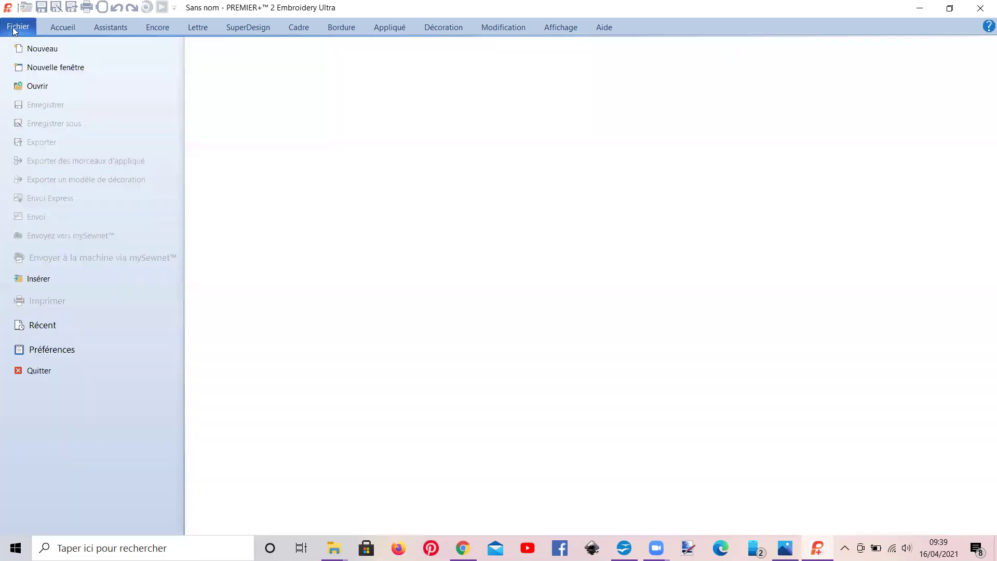
pyautogui.click(27, 87)
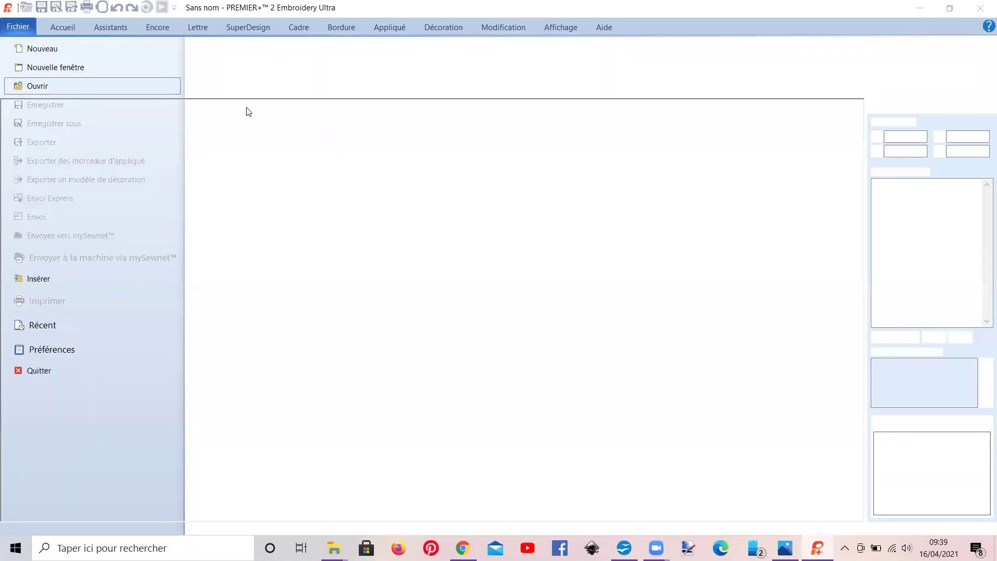
pyautogui.click(229, 44)
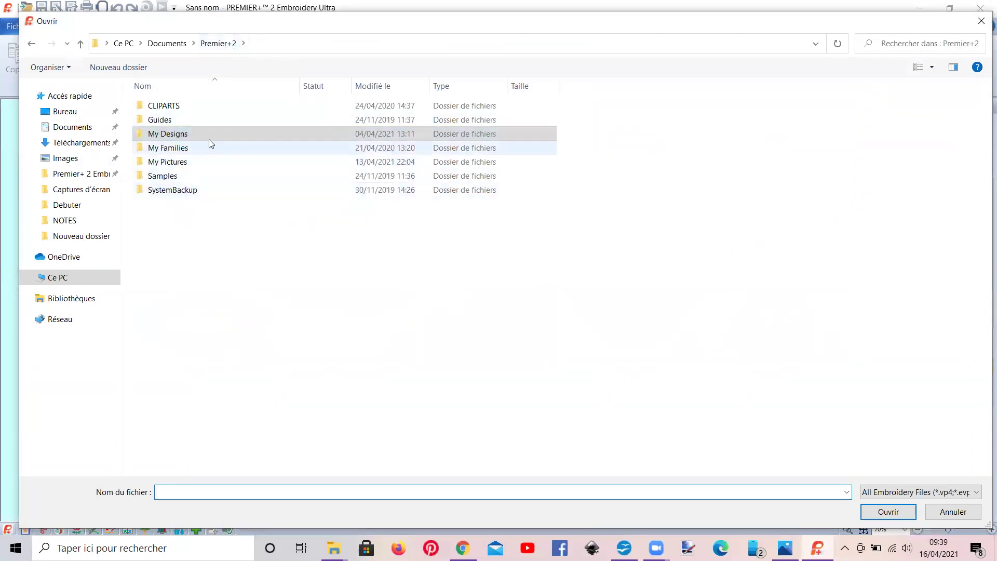
pyautogui.doubleClick(166, 136)
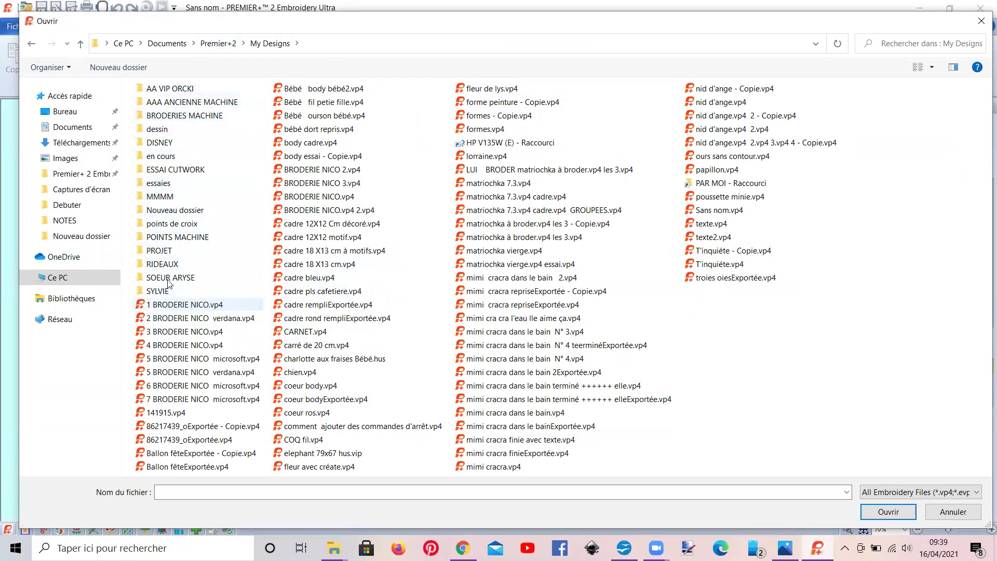
pyautogui.doubleClick(167, 91)
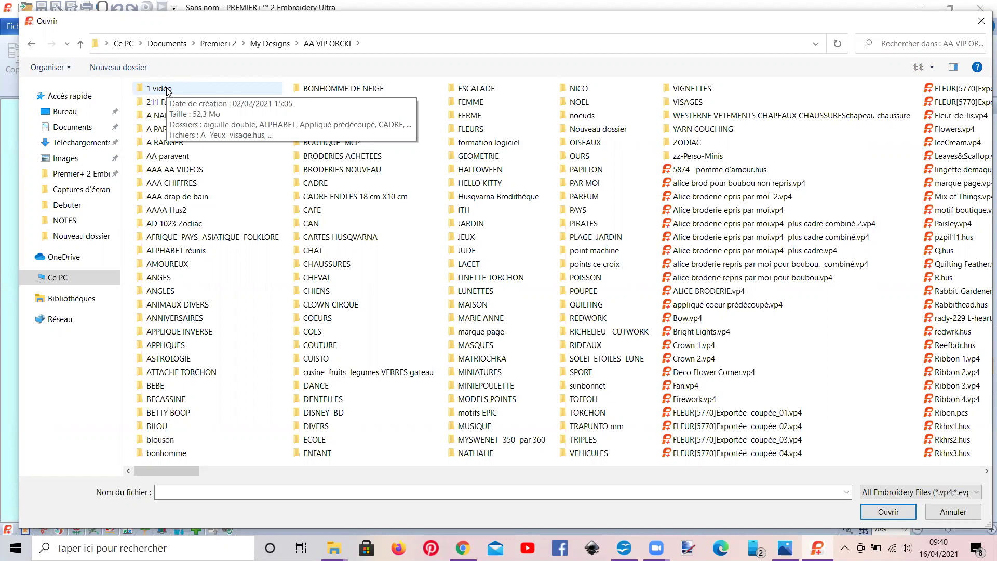
pyautogui.doubleClick(165, 89)
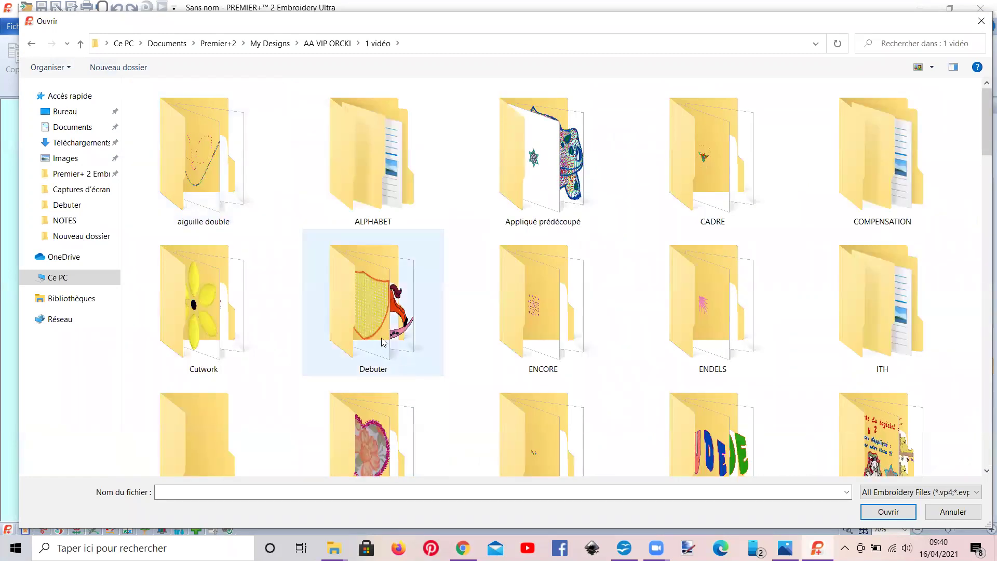
pyautogui.doubleClick(383, 341)
pyautogui.click(249, 310)
pyautogui.click(863, 513)
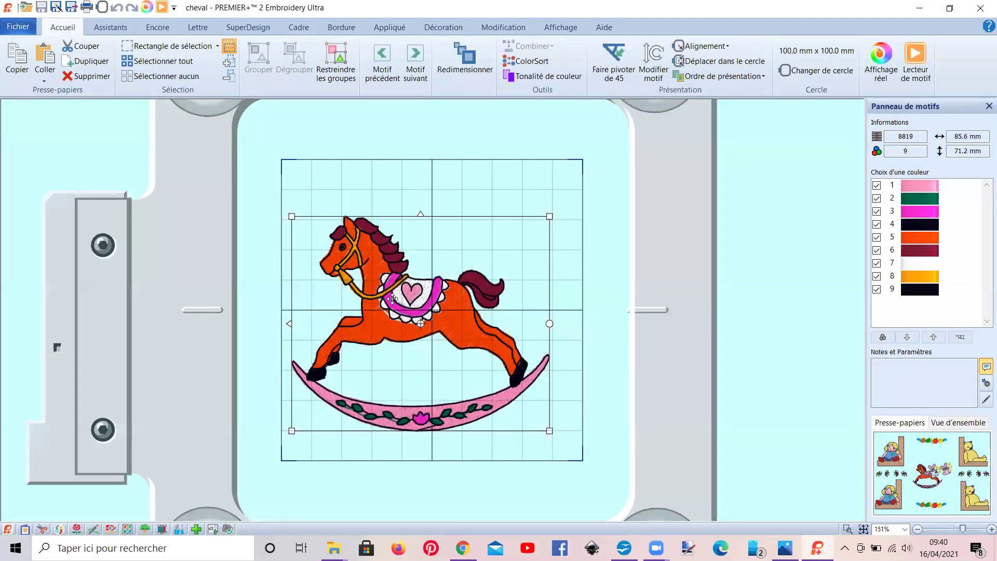
# Step: Centre the rocking horse in the hoop and place a pasted copy of it mostly outside the stitching area, to the left
pyautogui.click(707, 48)
pyautogui.click(717, 62)
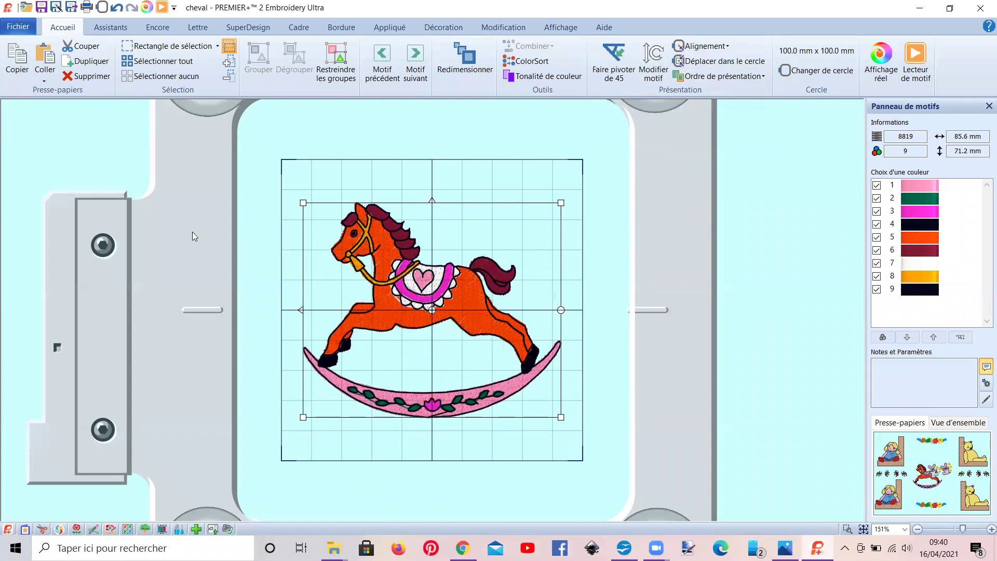
pyautogui.click(20, 60)
pyautogui.click(43, 61)
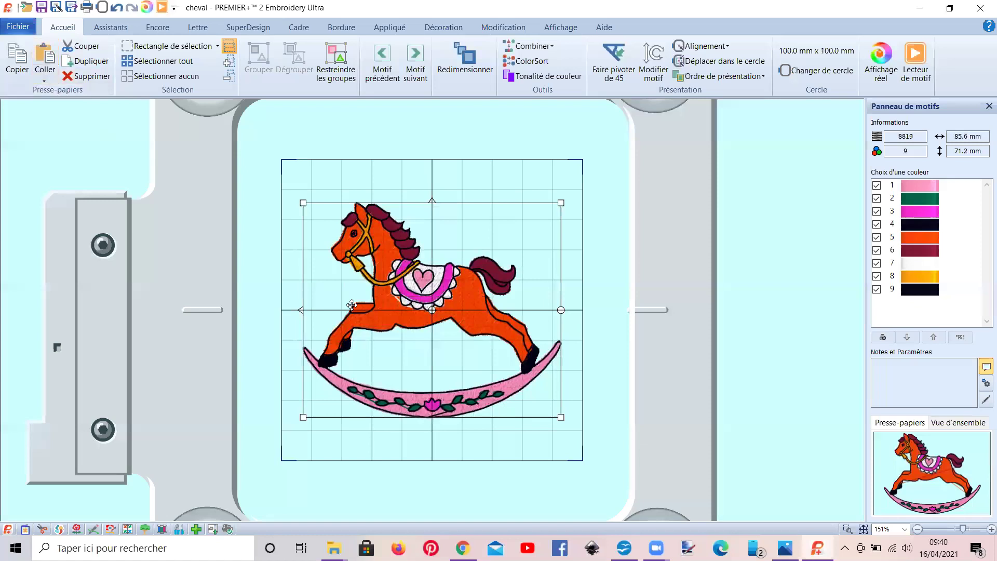
pyautogui.moveTo(382, 327); pyautogui.dragTo(105, 271)
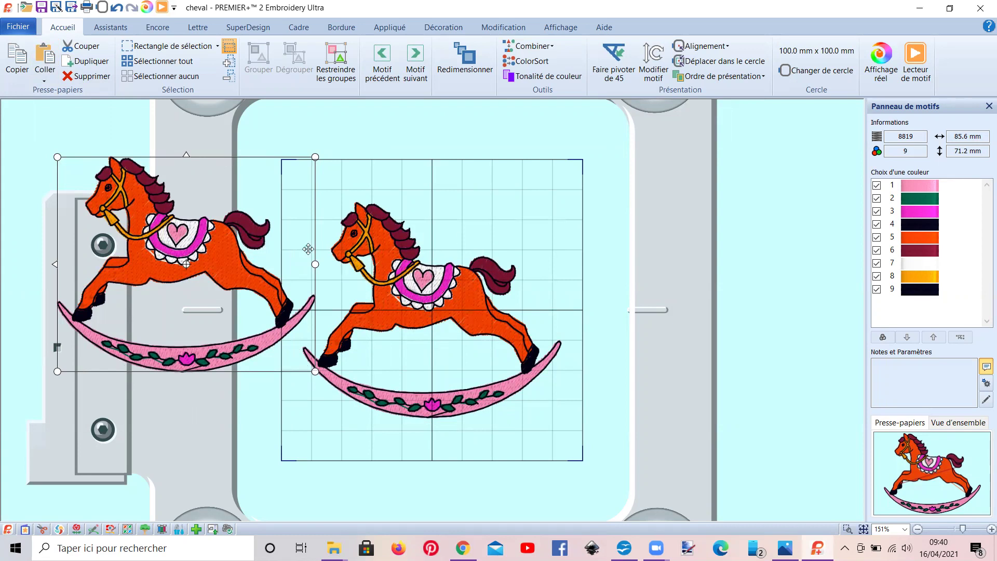
# Step: Preview the embroidery in the design player (Lecteur de motif) and return to the workspace
pyautogui.click(918, 61)
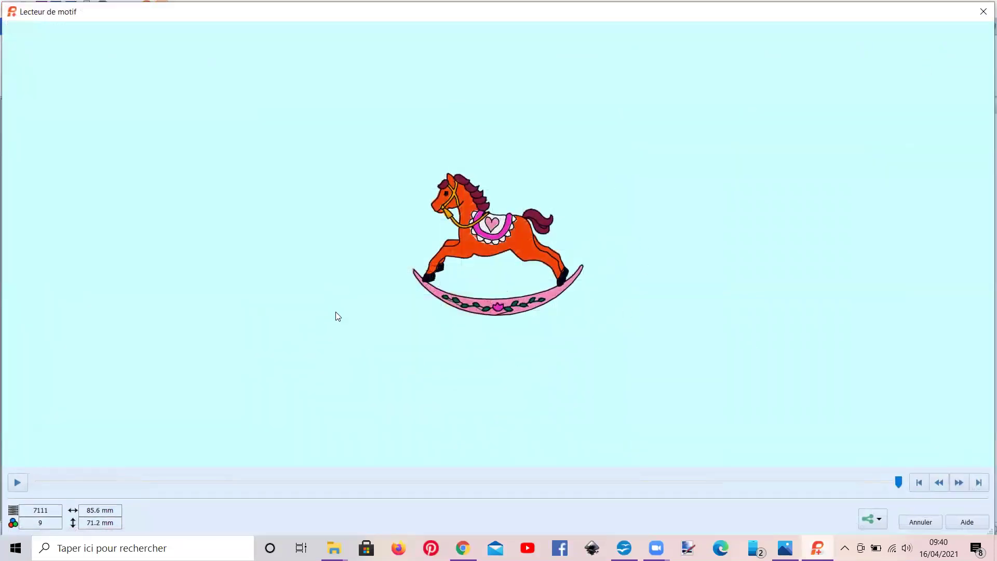
pyautogui.click(983, 12)
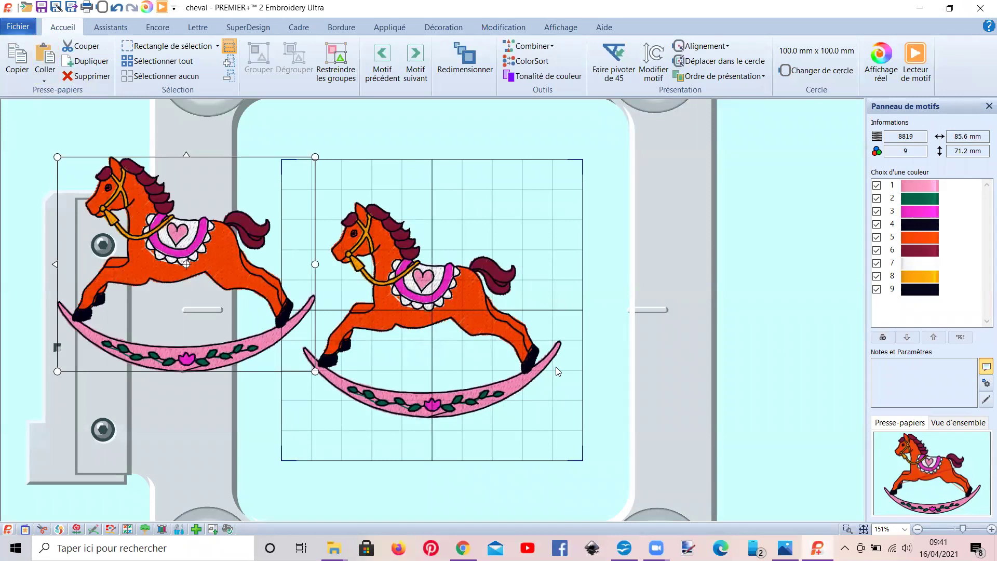
# Step: Raise the hooped horse to the stitching area's upper edge, try the design player, and recentre that horse in the hoop
pyautogui.click(457, 312)
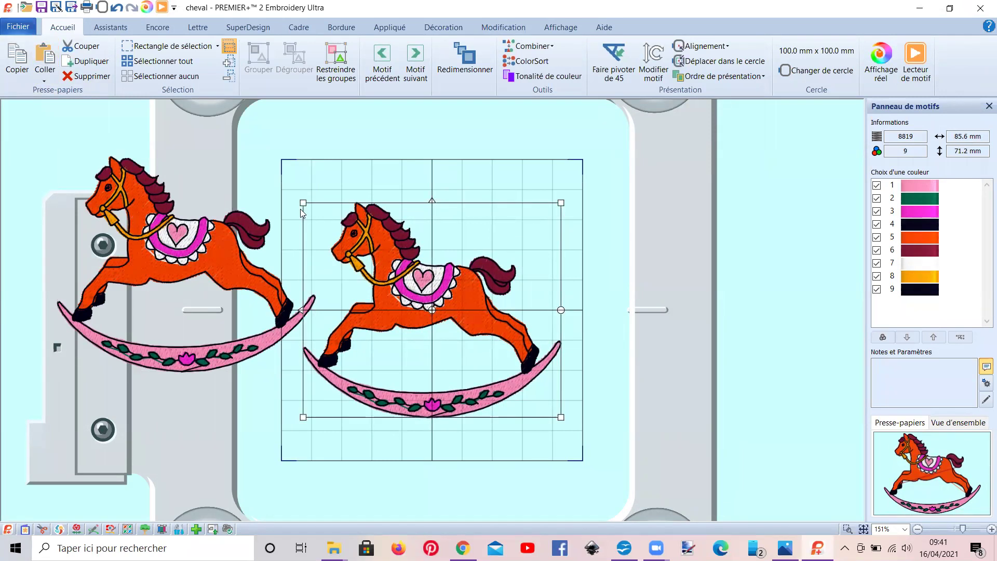
pyautogui.moveTo(390, 283); pyautogui.dragTo(389, 239)
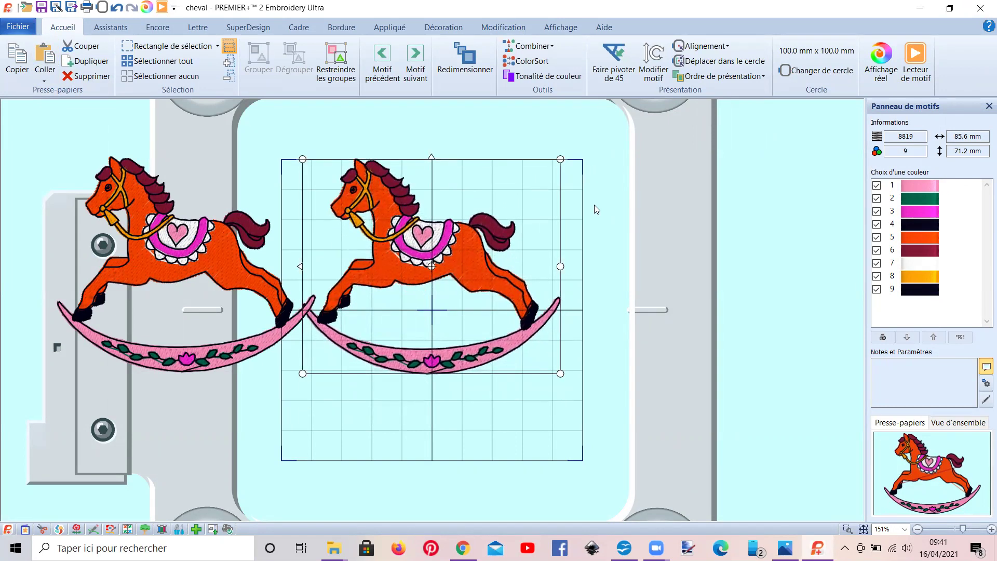
pyautogui.click(909, 76)
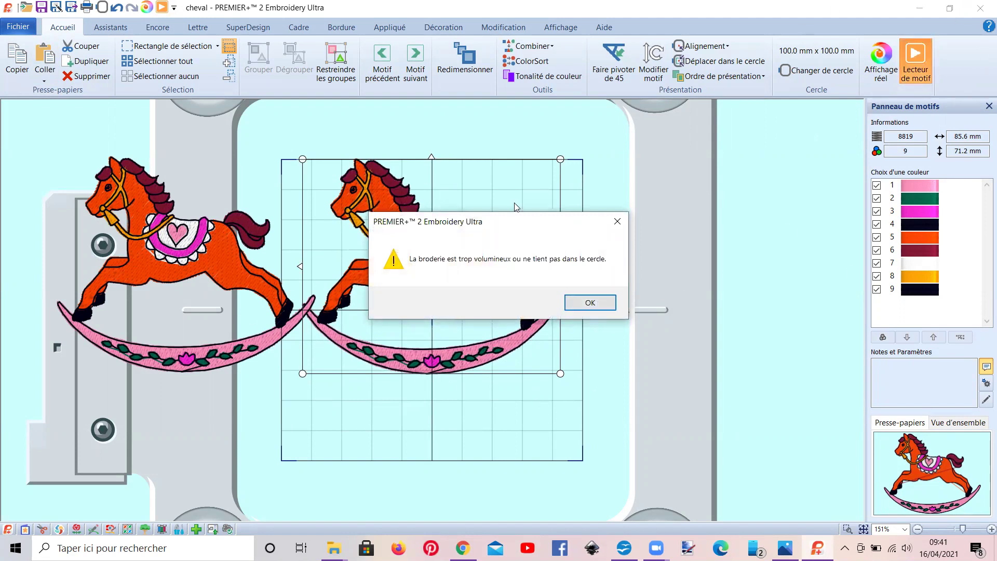
pyautogui.click(591, 303)
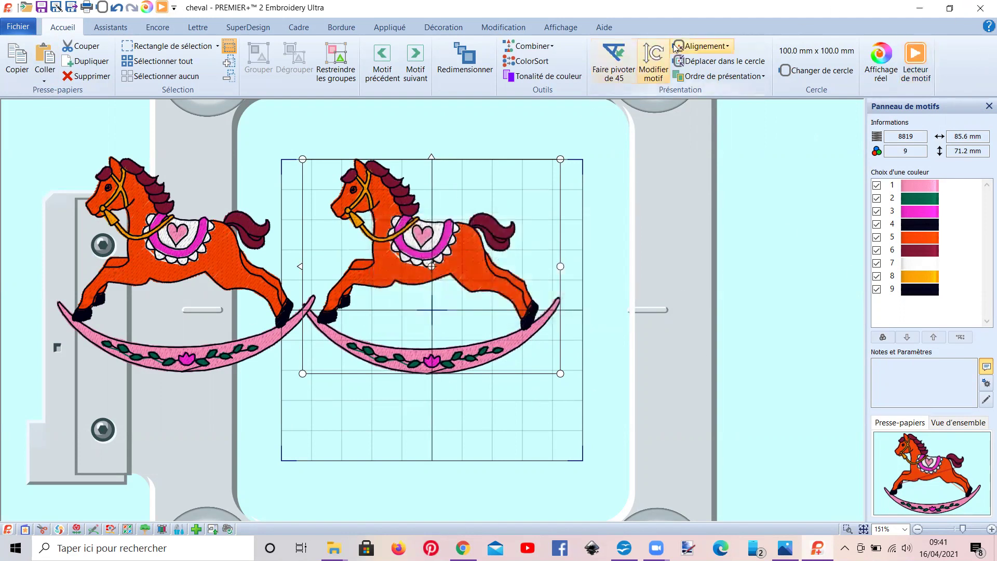
pyautogui.click(694, 47)
pyautogui.click(702, 71)
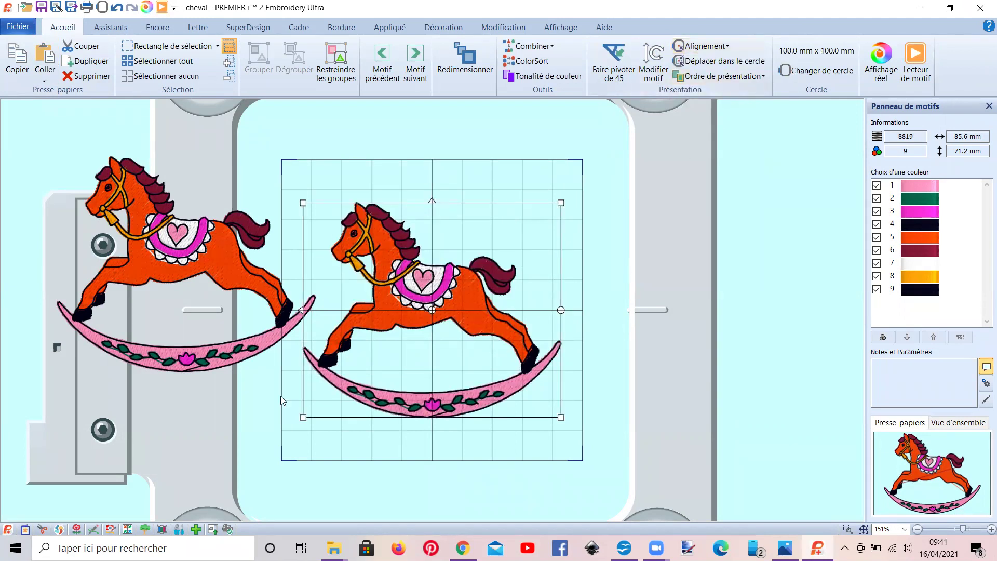
# Step: Delete the copy of the rocking horse lying mostly outside the hoop's stitching area
pyautogui.click(158, 266)
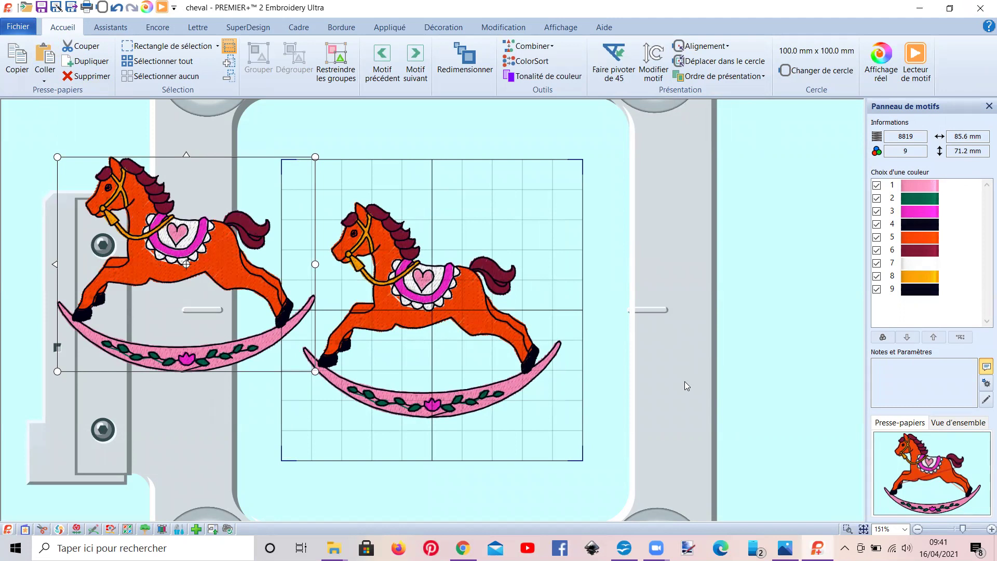
pyautogui.press('Delete')
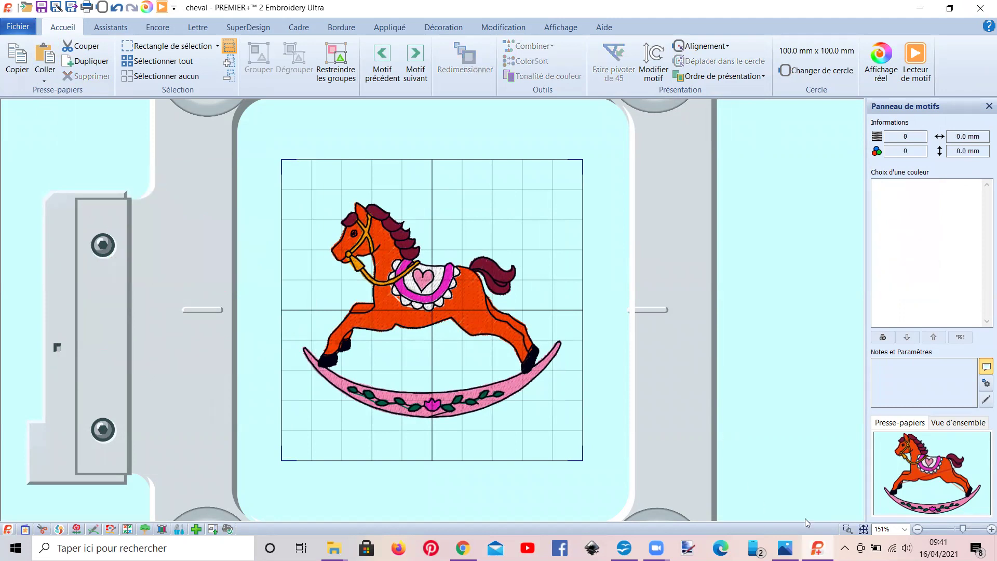
# Step: Examine the remaining horse's stitching around the saddle up close and with the whole hoop in view
pyautogui.click(846, 529)
pyautogui.moveTo(370, 242); pyautogui.dragTo(487, 367)
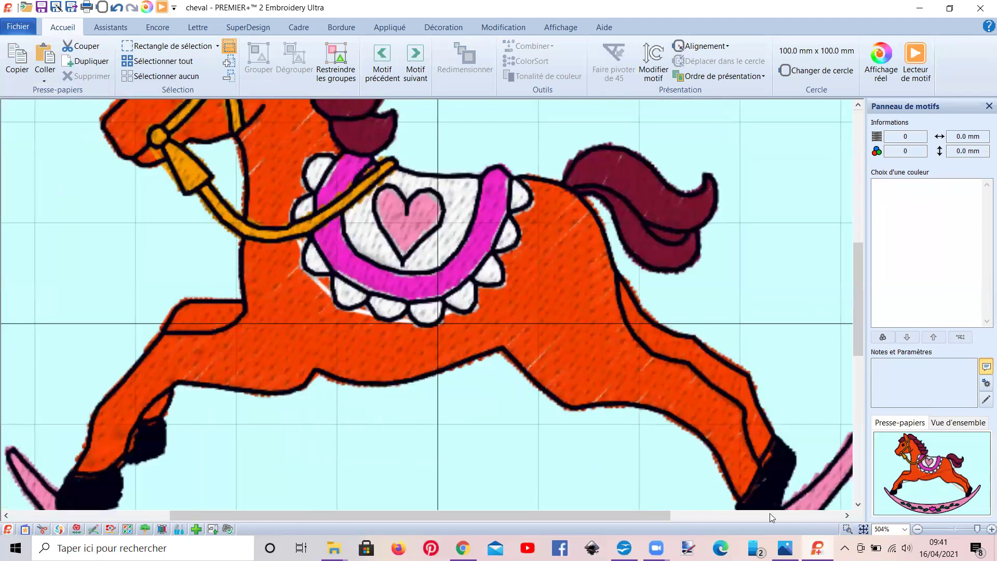
pyautogui.click(863, 530)
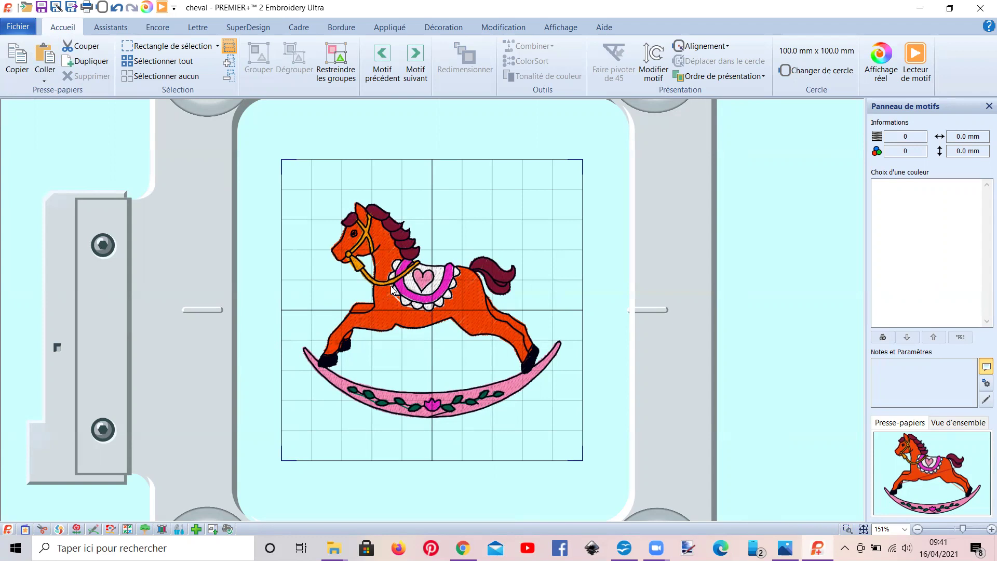
pyautogui.scroll(3, 385, 285)
pyautogui.scroll(-4, 379, 290)
pyautogui.scroll(3, 380, 288)
pyautogui.scroll(-2, 379, 288)
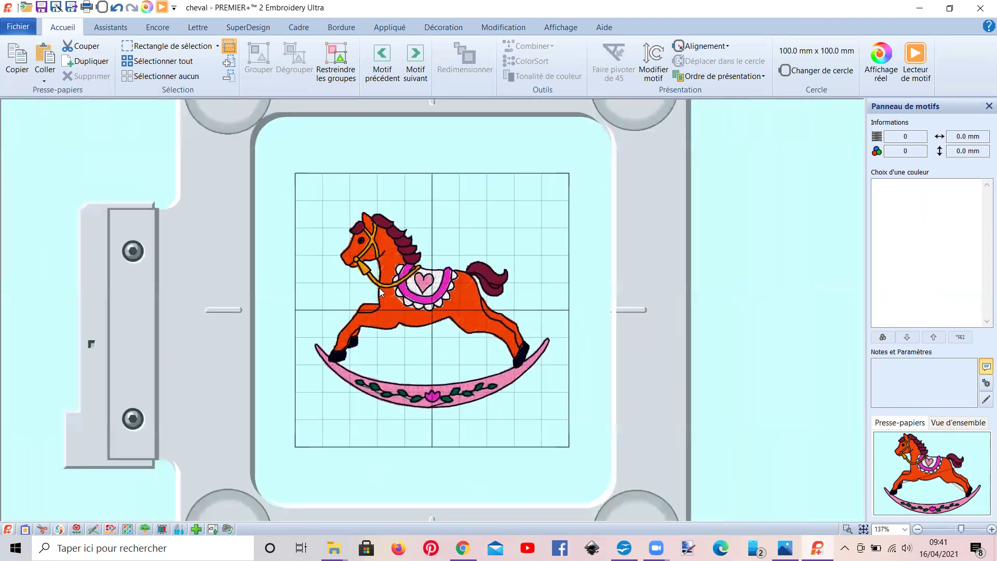
# Step: Preview the selected horse in the design player (Lecteur de motif), examine its stitching up close, and return to the workspace
pyautogui.click(379, 395)
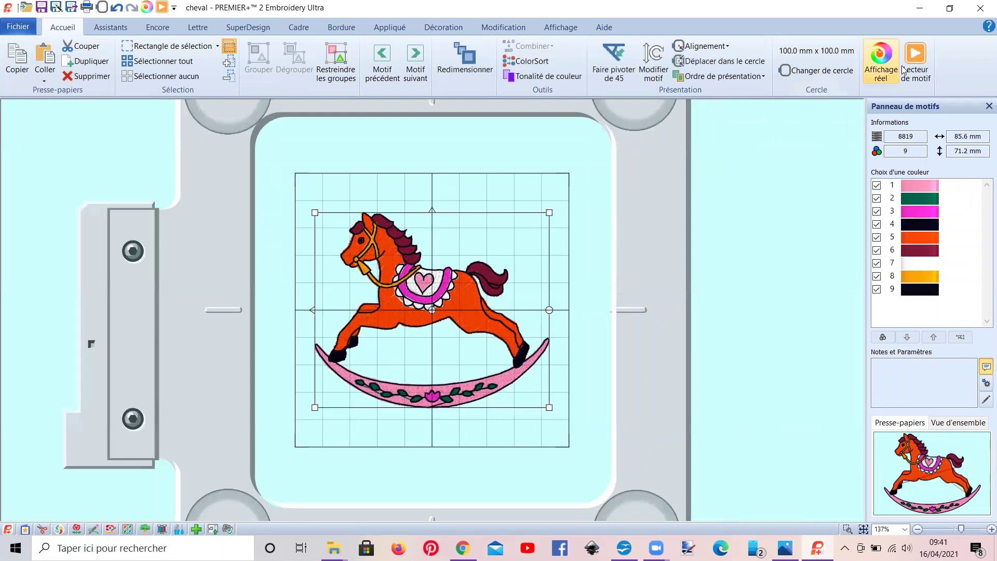
pyautogui.click(920, 56)
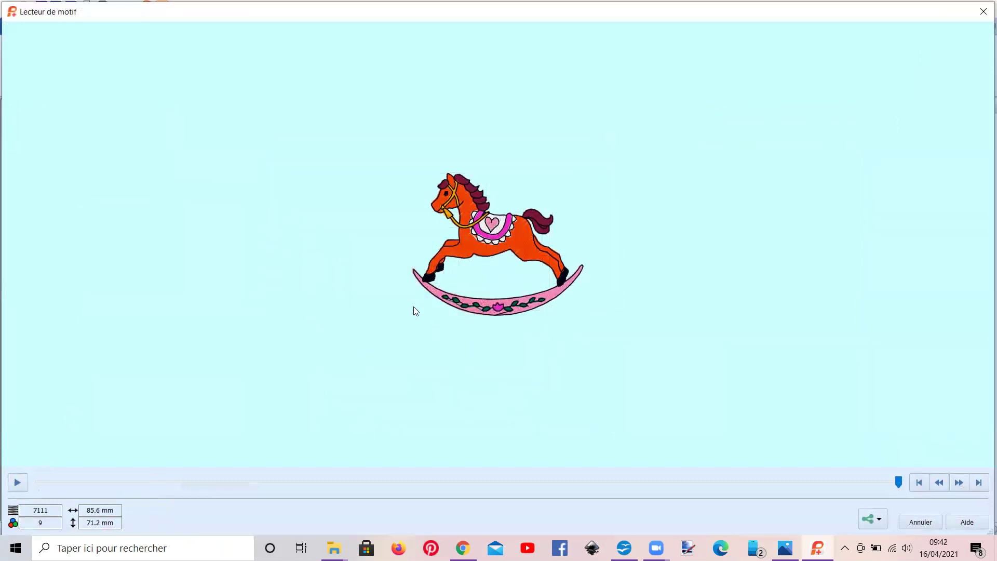
pyautogui.scroll(2, 414, 307)
pyautogui.scroll(-2, 414, 310)
pyautogui.scroll(3, 422, 340)
pyautogui.scroll(-2, 423, 341)
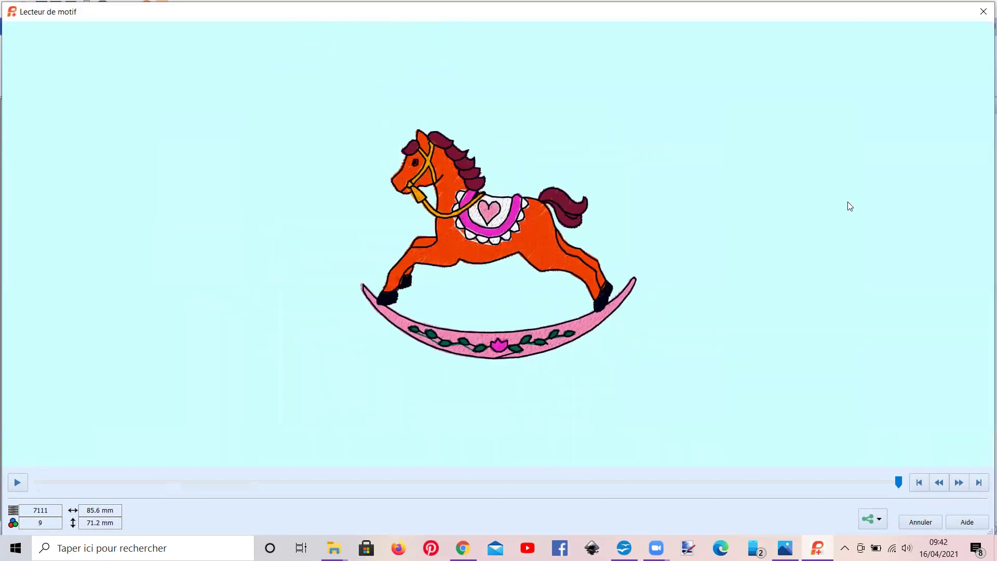
pyautogui.scroll(1, 512, 258)
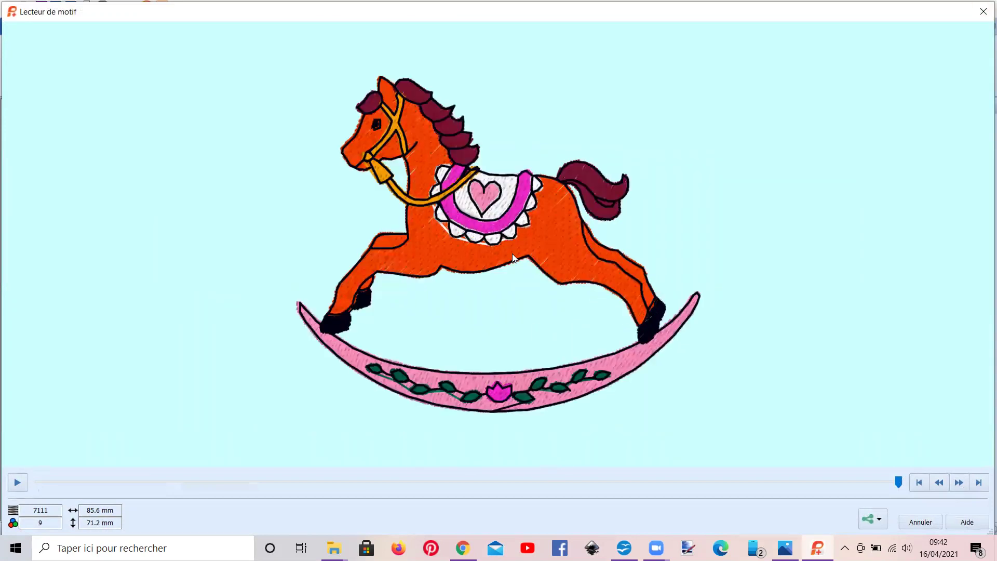
pyautogui.scroll(2, 512, 258)
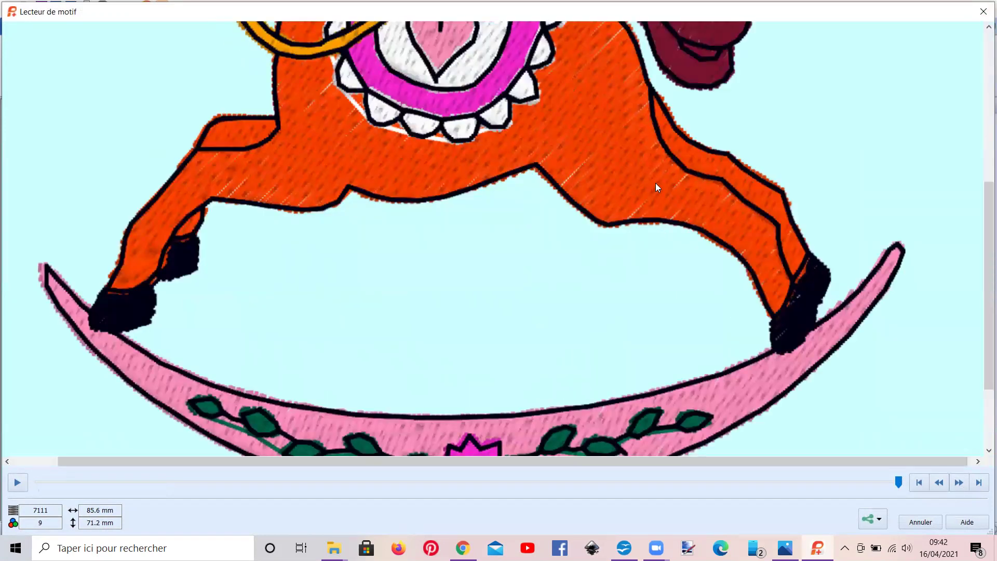
pyautogui.scroll(-5, 655, 184)
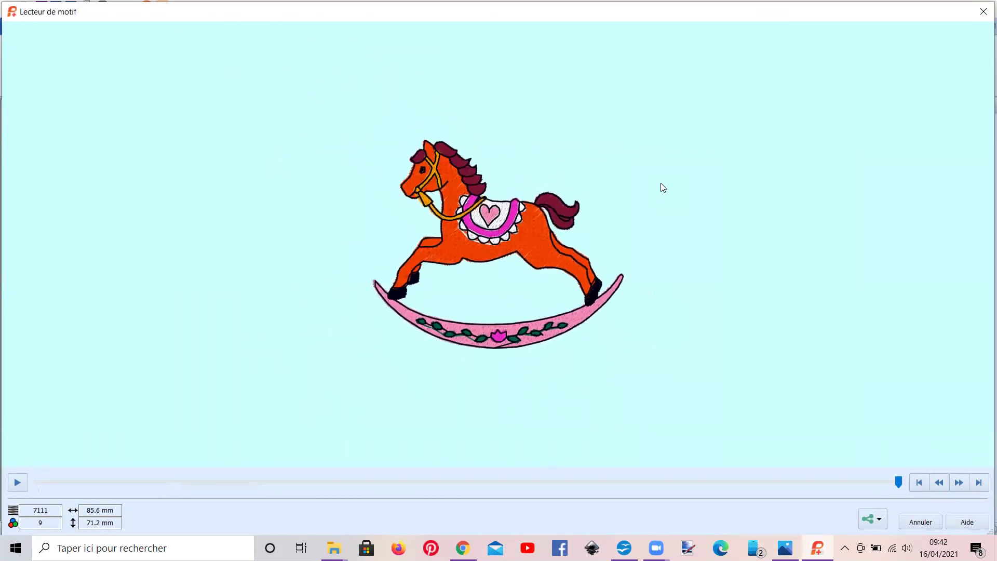
pyautogui.click(976, 15)
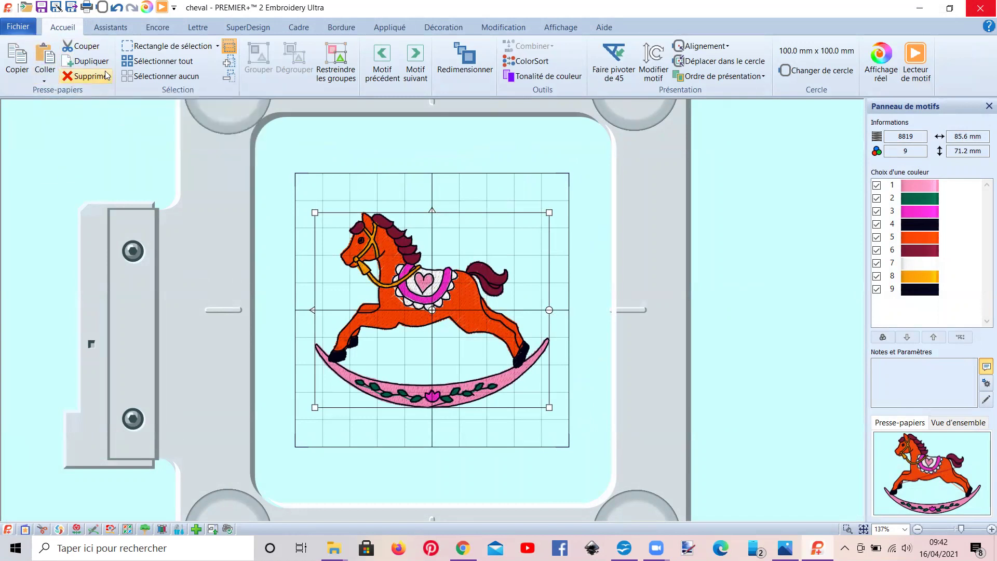
# Step: Try duplicating the horse and moving the duplicate up and to the left, and undo both changes
pyautogui.click(85, 63)
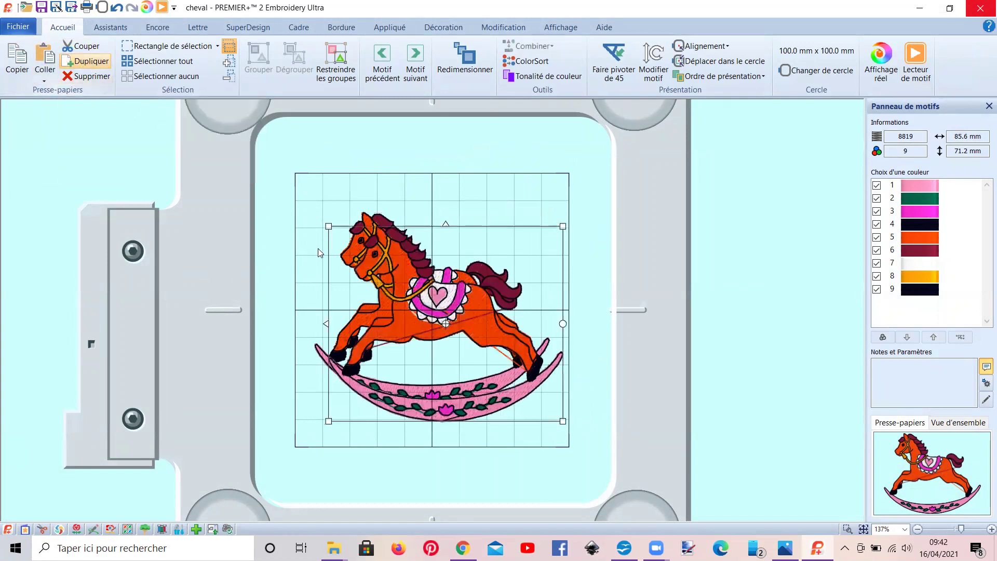
pyautogui.moveTo(229, 246); pyautogui.dragTo(381, 265)
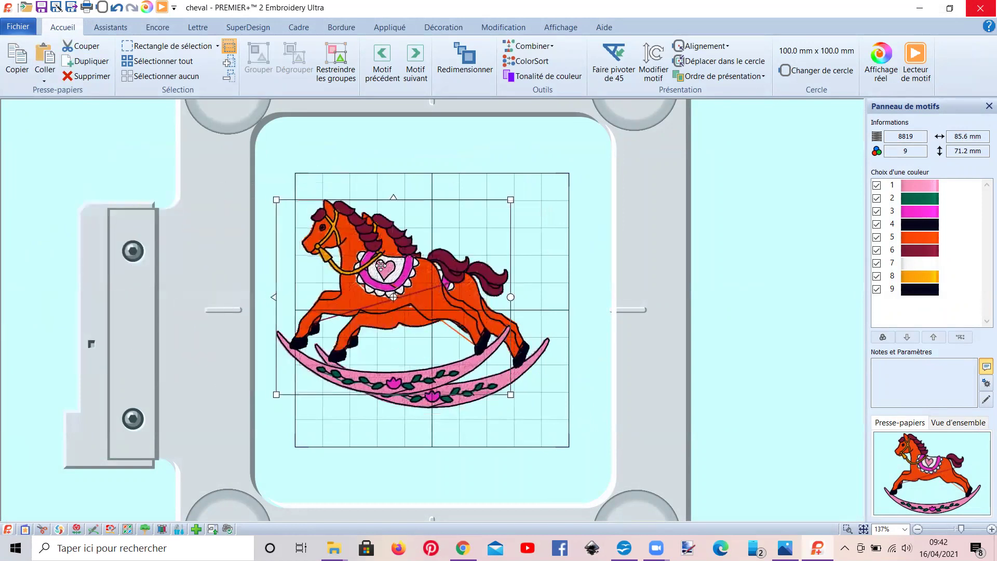
pyautogui.click(117, 10)
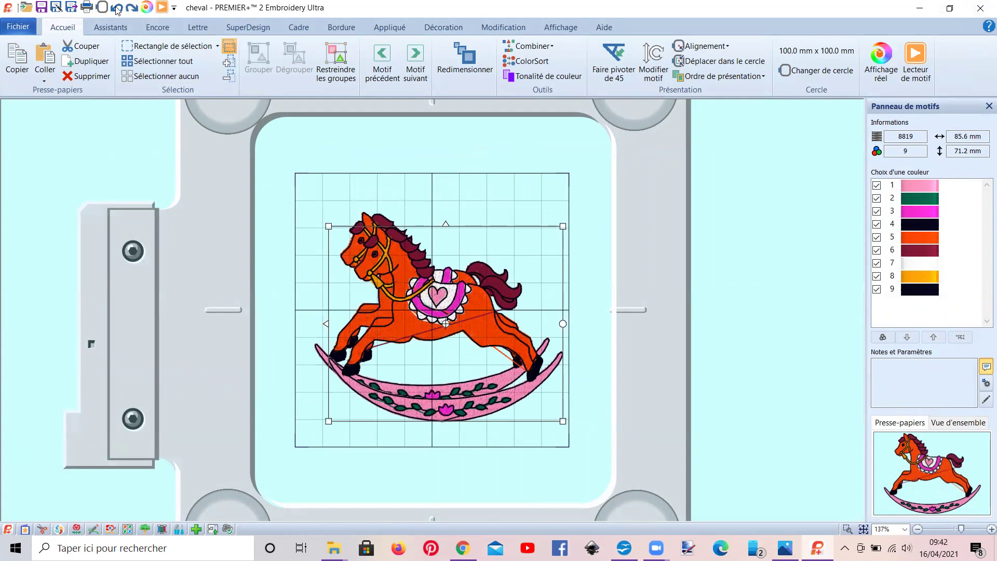
pyautogui.click(118, 10)
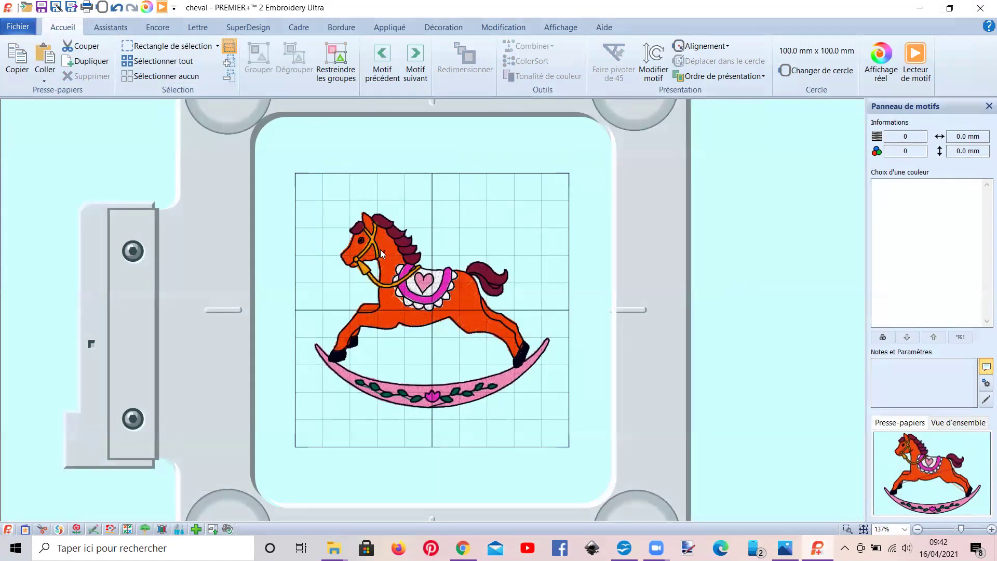
# Step: Try resizing the rectangle-selected horse to about 94.0 × 78.0 mm and centring it in the hoop, and undo these changes
pyautogui.click(151, 45)
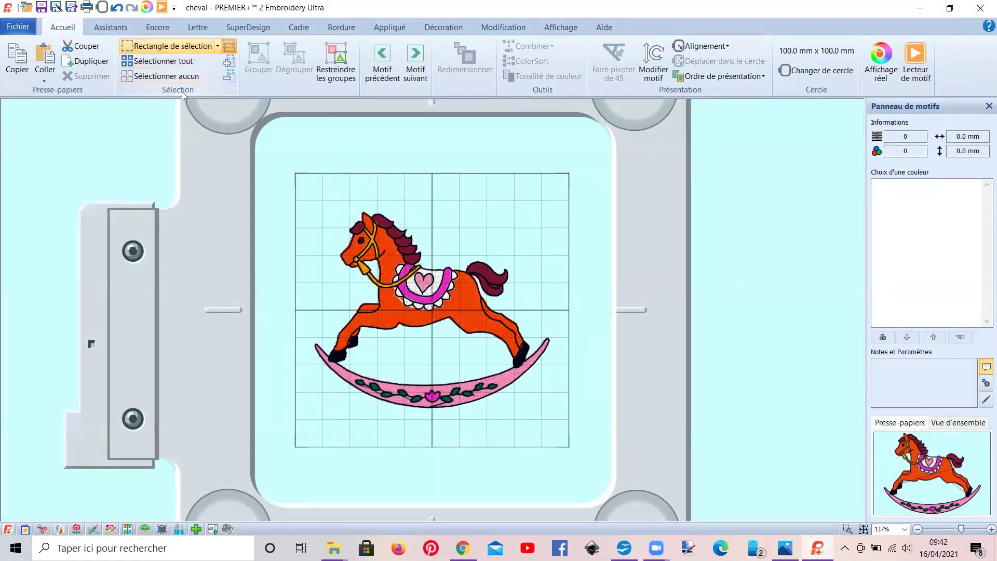
pyautogui.moveTo(293, 188); pyautogui.dragTo(574, 429)
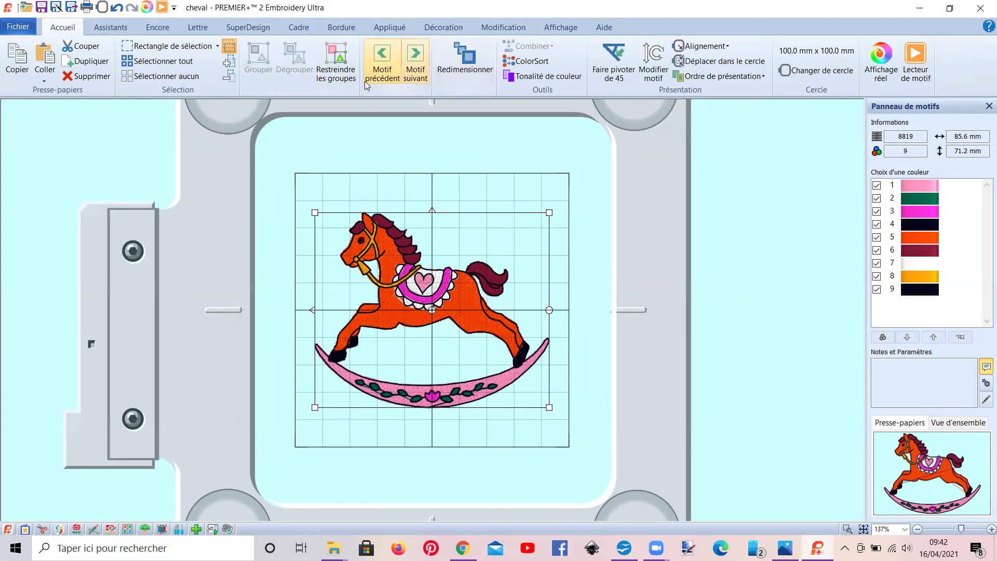
pyautogui.click(474, 69)
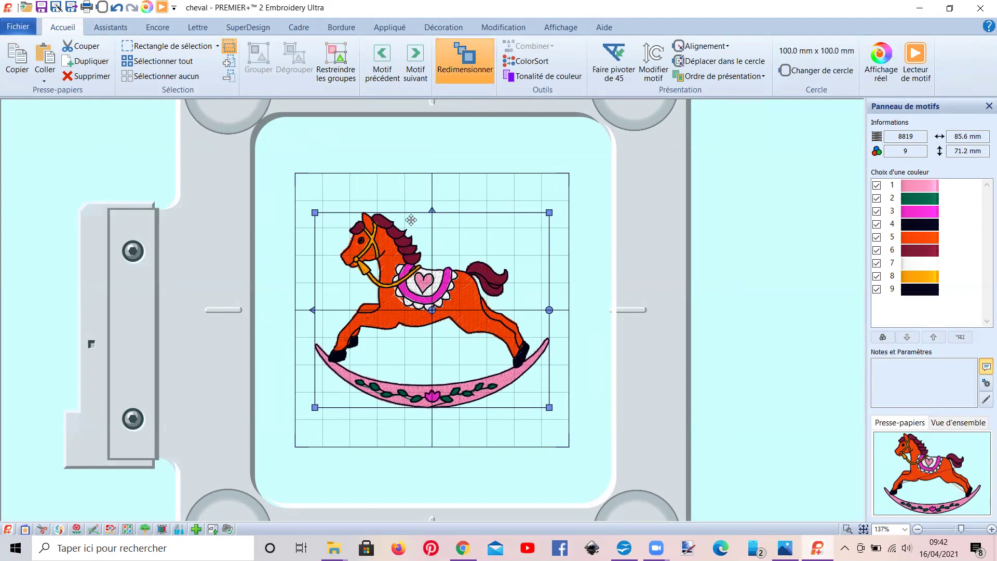
pyautogui.moveTo(314, 214)
pyautogui.mouseDown()
pyautogui.moveTo(238, 140)
pyautogui.moveTo(403, 282)
pyautogui.moveTo(246, 176)
pyautogui.moveTo(285, 189)
pyautogui.moveTo(423, 290)
pyautogui.moveTo(270, 195)
pyautogui.moveTo(413, 214)
pyautogui.moveTo(304, 212)
pyautogui.mouseUp()
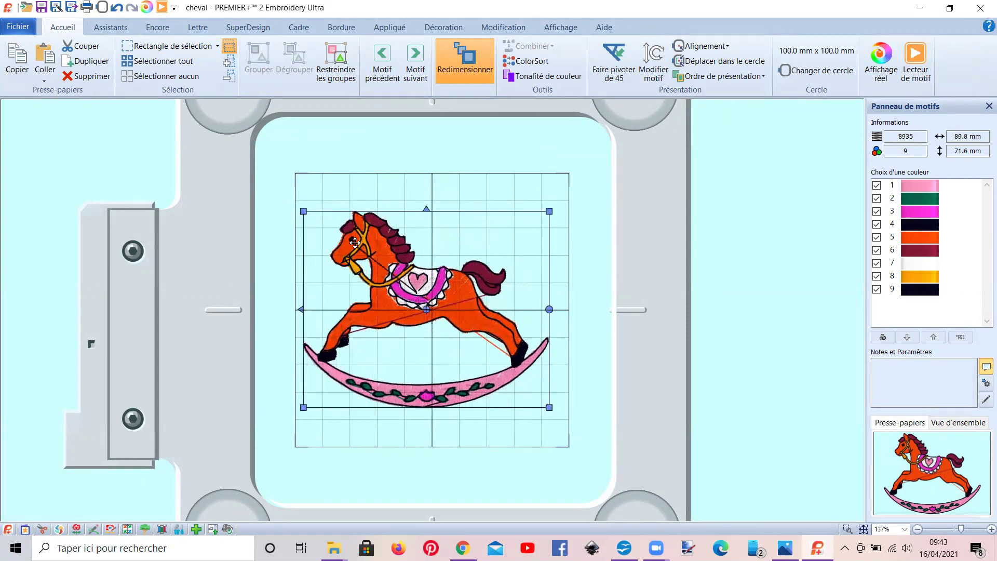
pyautogui.click(115, 14)
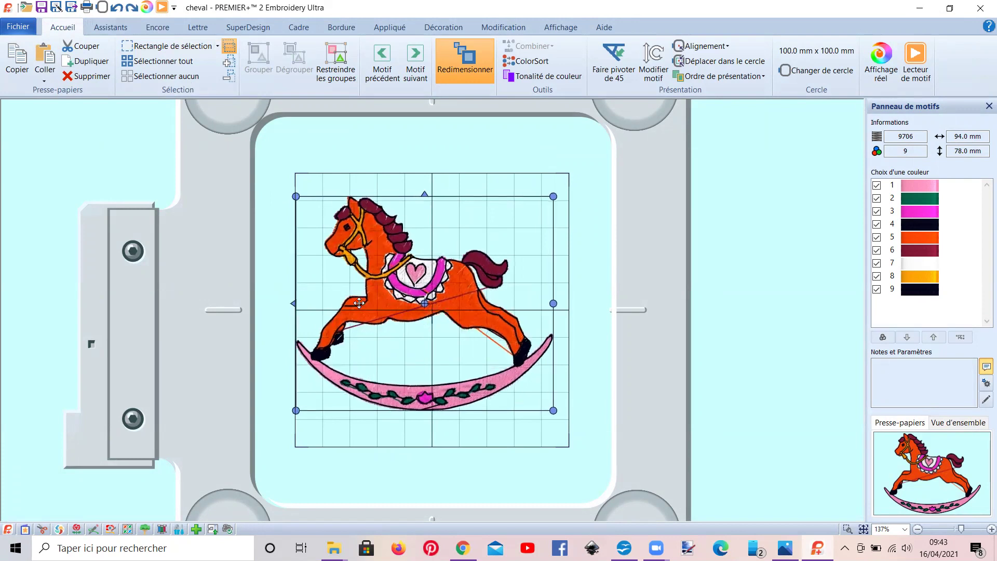
pyautogui.moveTo(365, 311); pyautogui.dragTo(361, 306)
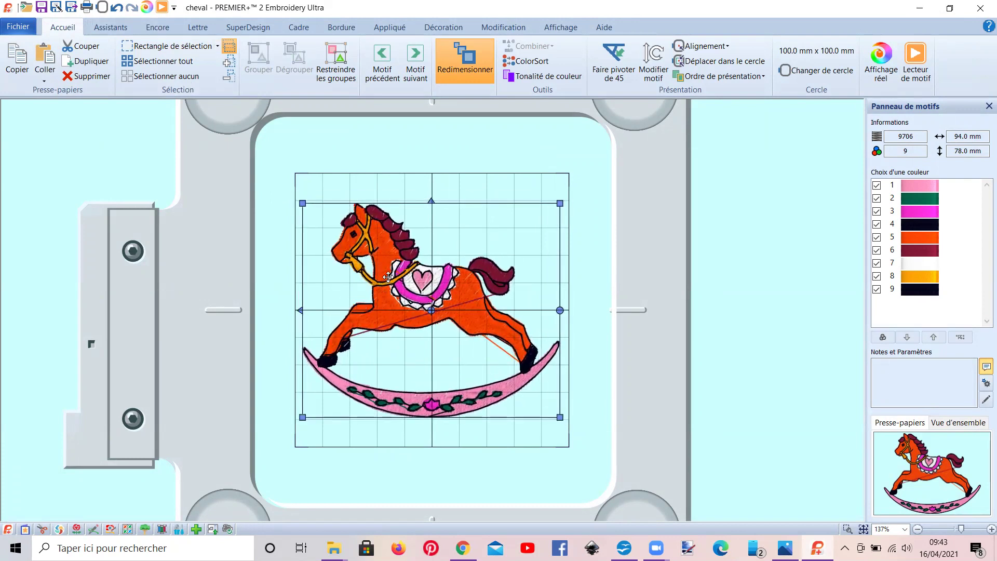
pyautogui.click(115, 14)
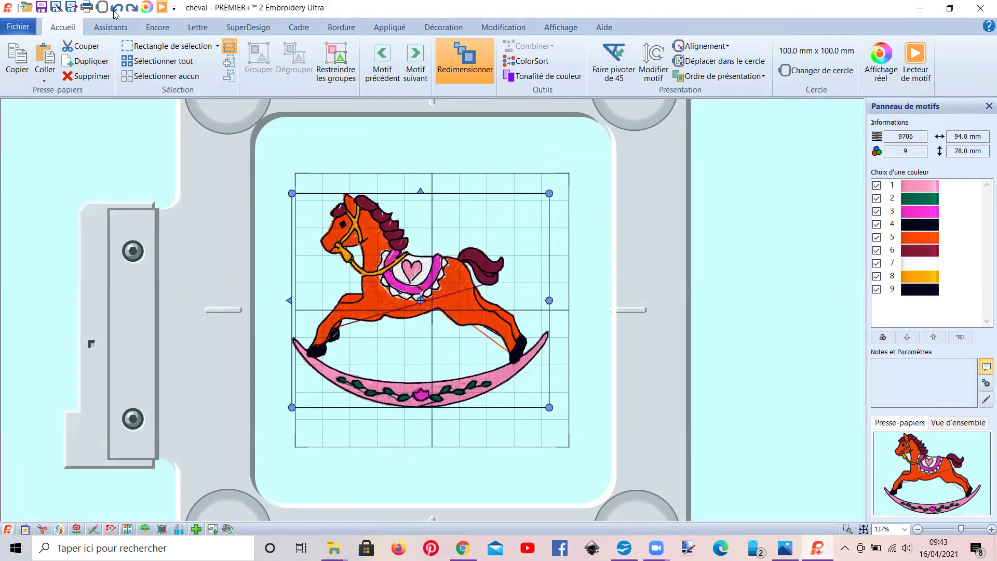
pyautogui.click(115, 14)
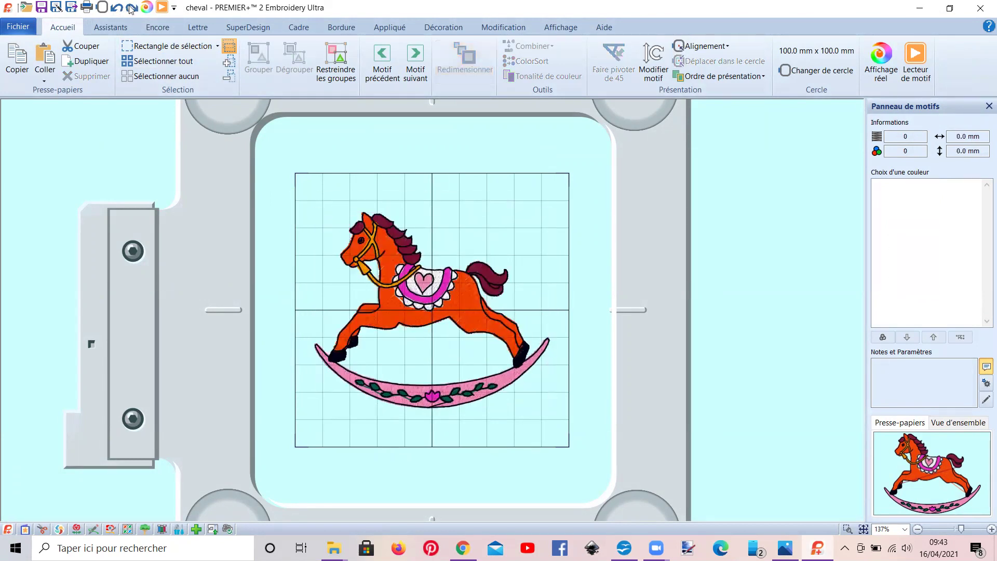
# Step: Redo the undone resizing, try enlarging the horse to about 121.9 × 90.3 mm beyond the stitching area, and undo everything to the original size
pyautogui.click(131, 8)
pyautogui.click(131, 8)
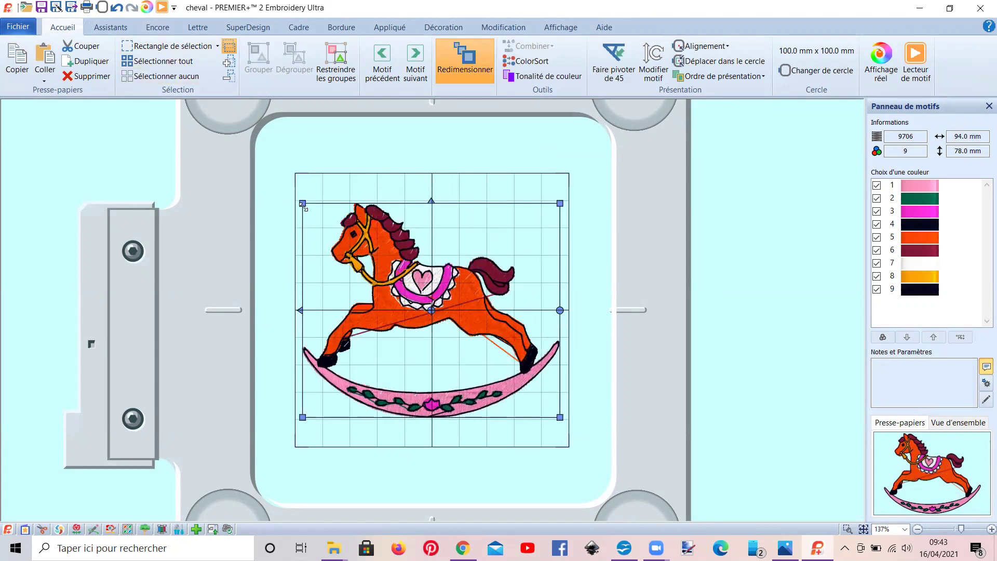
pyautogui.moveTo(299, 202); pyautogui.dragTo(226, 170)
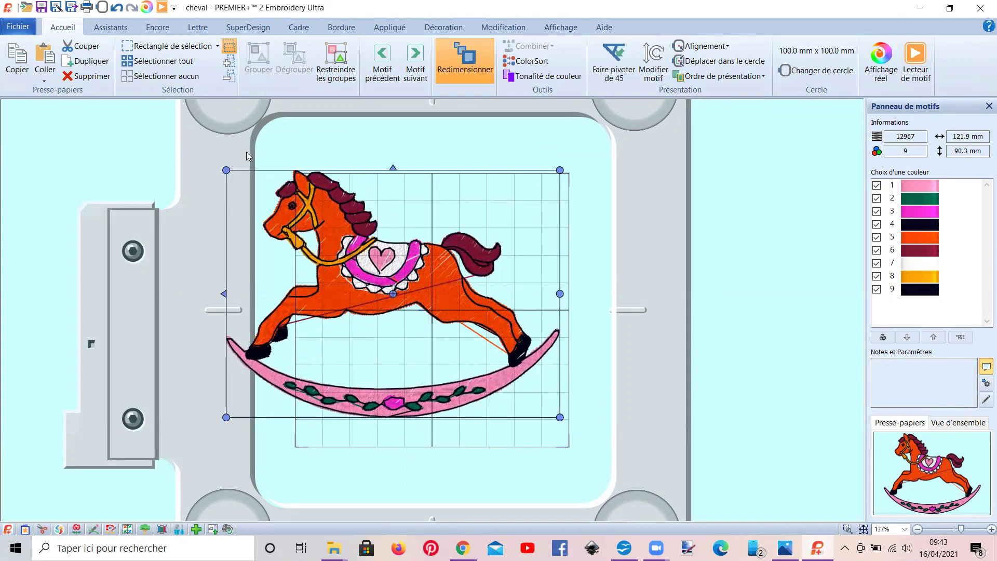
pyautogui.click(117, 9)
pyautogui.click(117, 8)
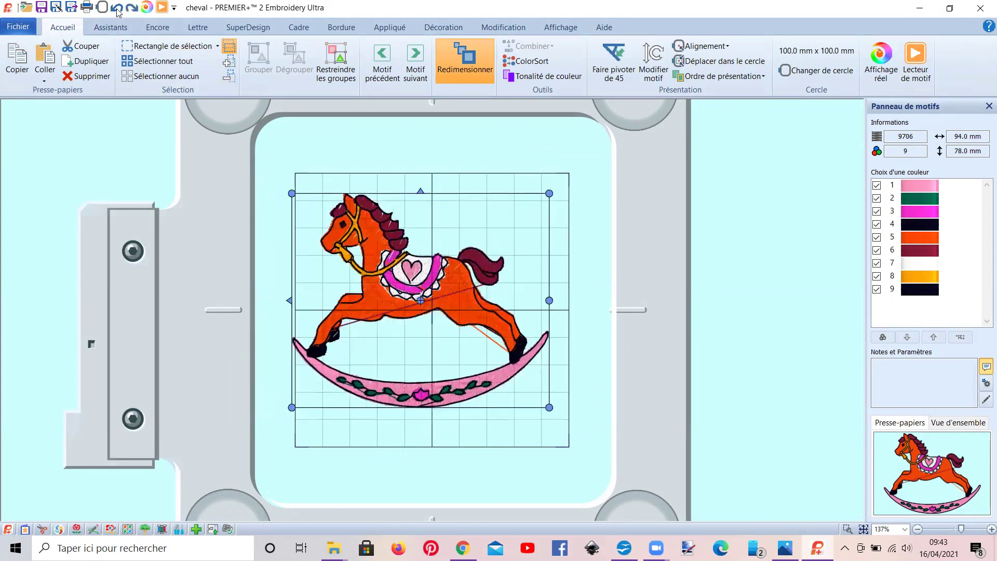
pyautogui.click(117, 9)
pyautogui.click(117, 8)
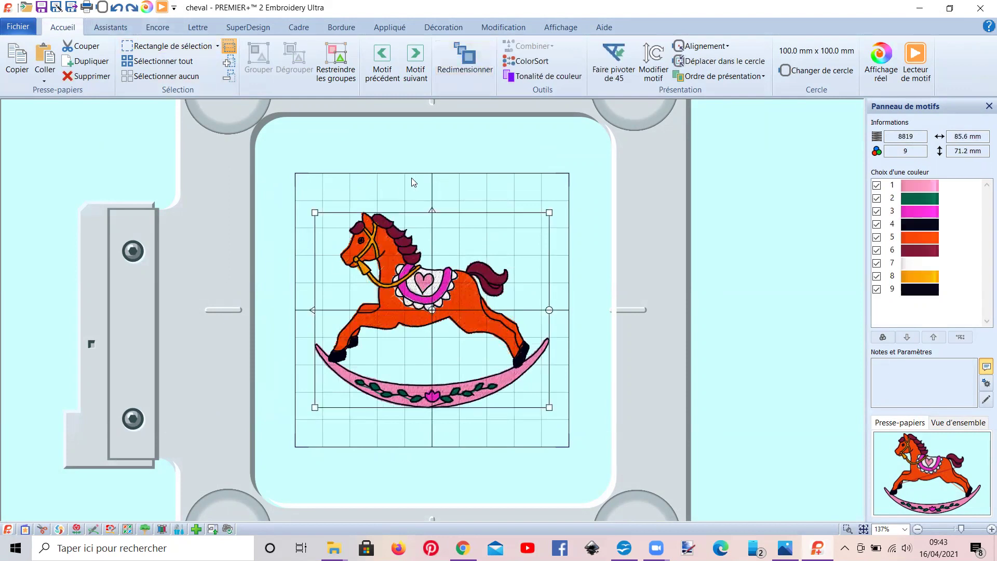
# Step: Try scaling the horse proportionally to 101% and rotating it 8° with Modifier motif, and undo the change
pyautogui.click(464, 67)
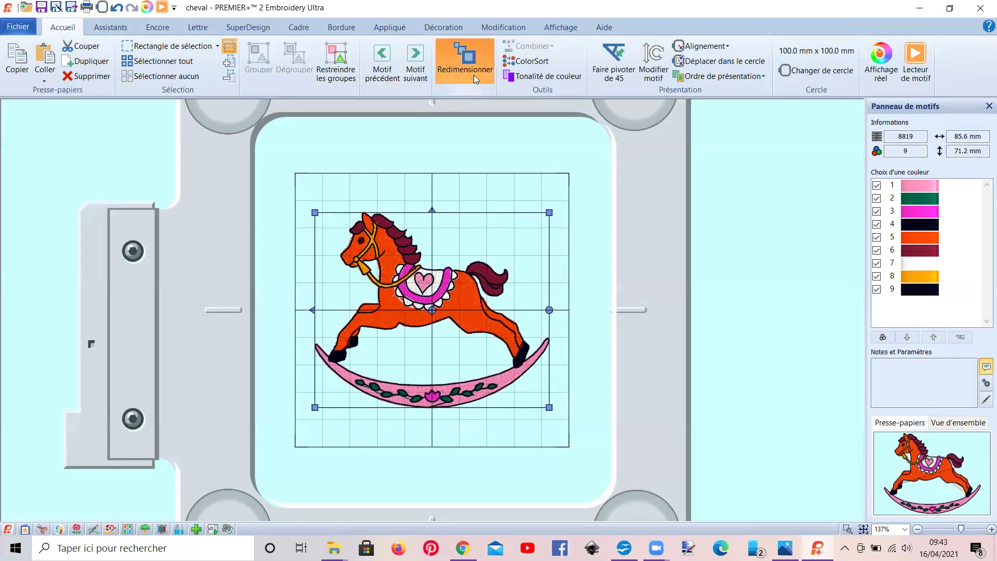
pyautogui.click(664, 73)
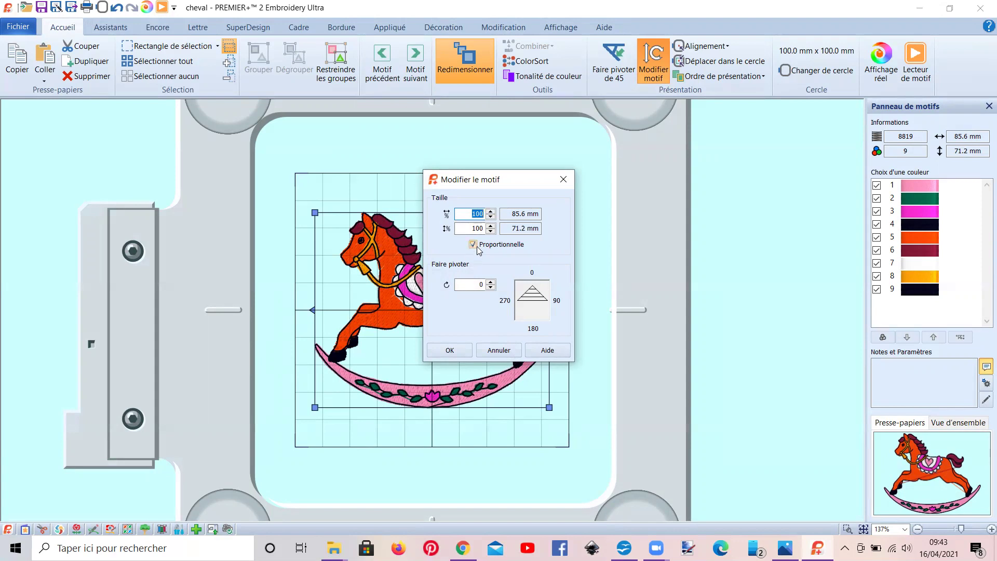
pyautogui.click(490, 211)
pyautogui.click(491, 231)
pyautogui.click(492, 233)
pyautogui.click(490, 282)
pyautogui.click(491, 282)
pyautogui.click(491, 282)
pyautogui.click(491, 282)
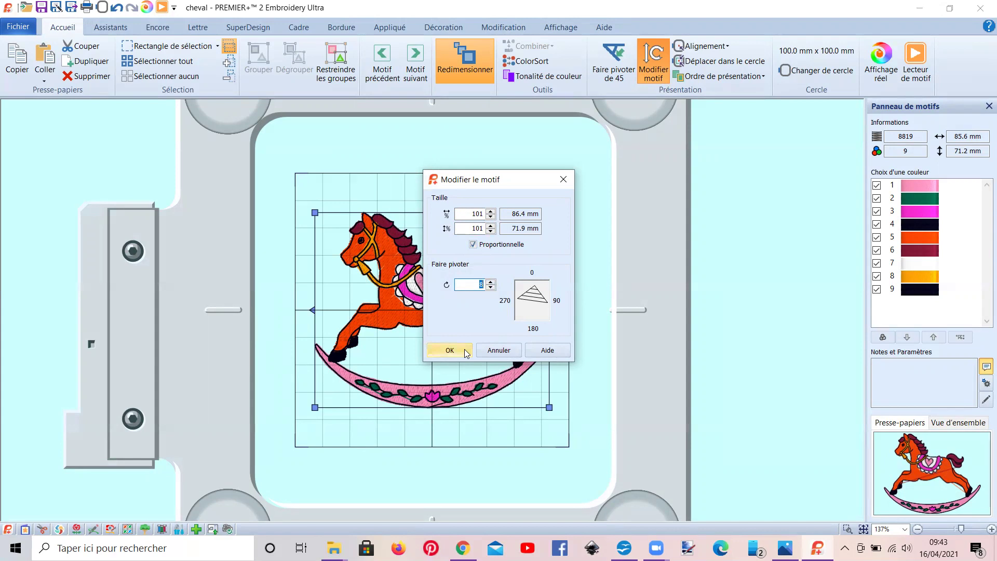
pyautogui.click(450, 350)
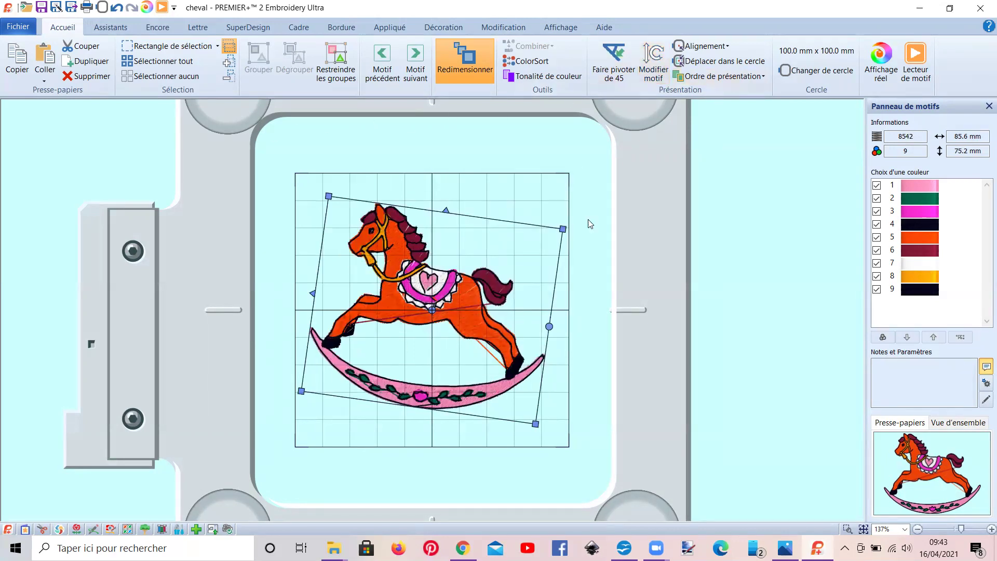
pyautogui.click(116, 9)
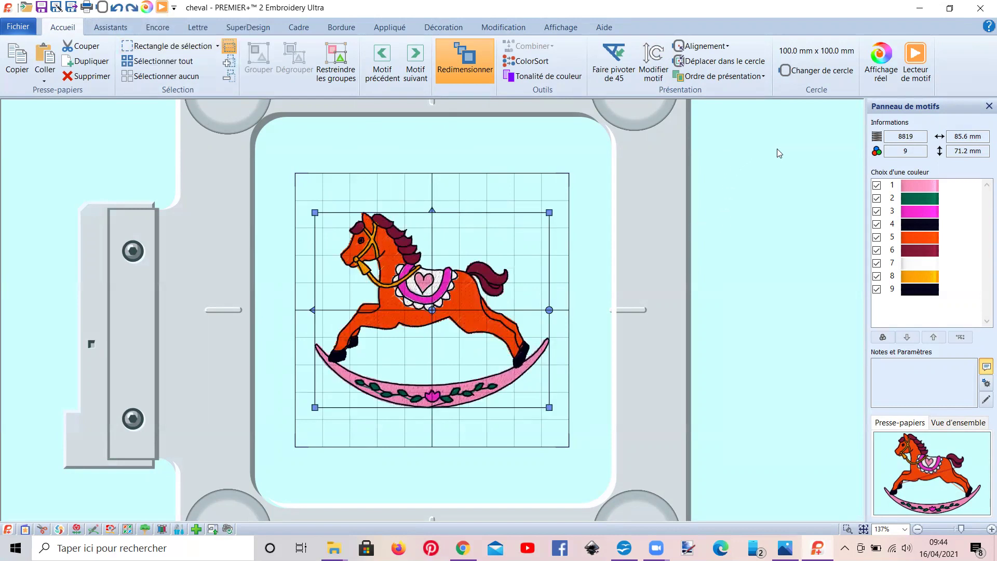
# Step: Change the horse's first thread colour to Robison-Anton Poly 40 number 5811, Deep Scarlet
pyautogui.moveTo(902, 188)
pyautogui.click(910, 186)
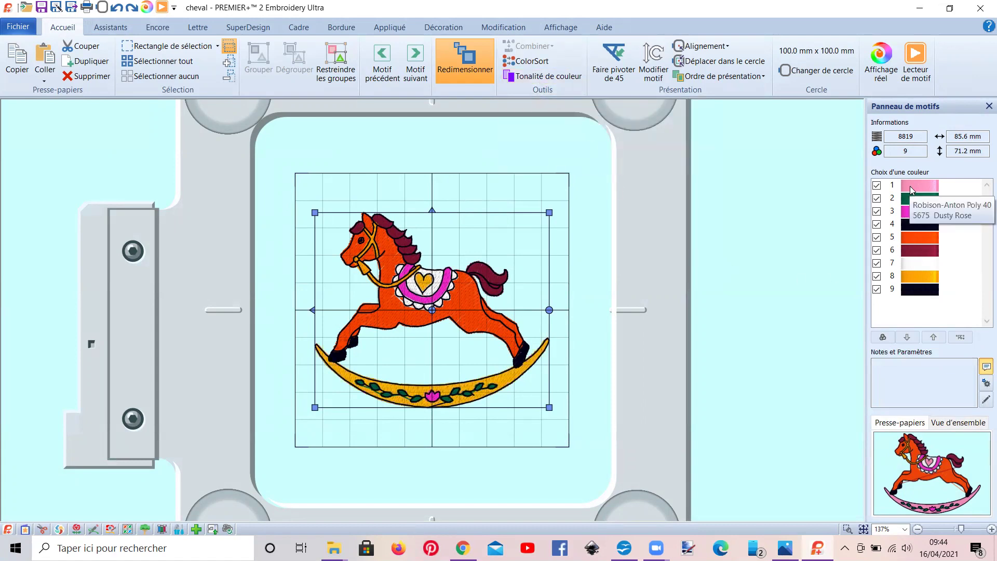
pyautogui.click(910, 186)
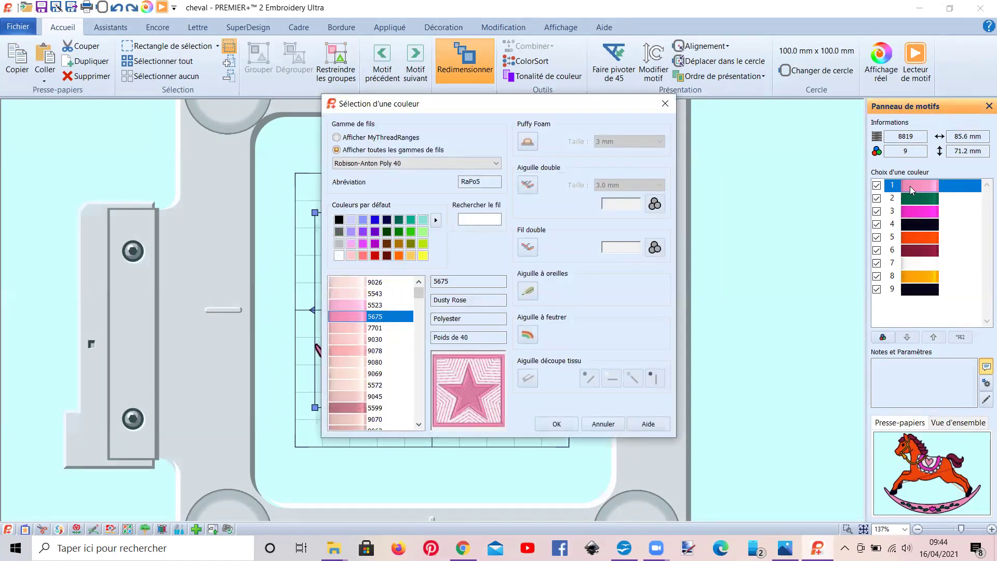
pyautogui.click(375, 255)
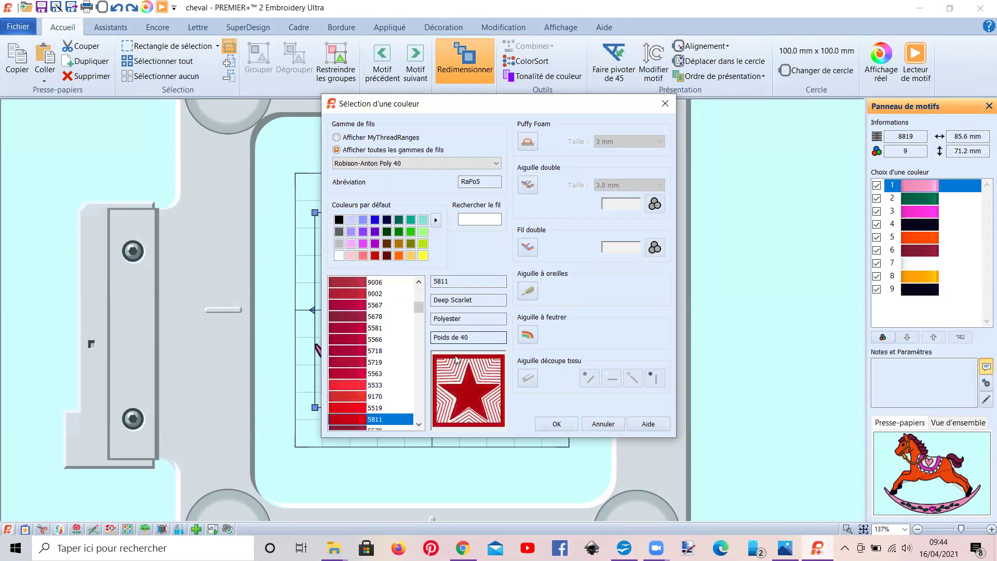
pyautogui.click(550, 425)
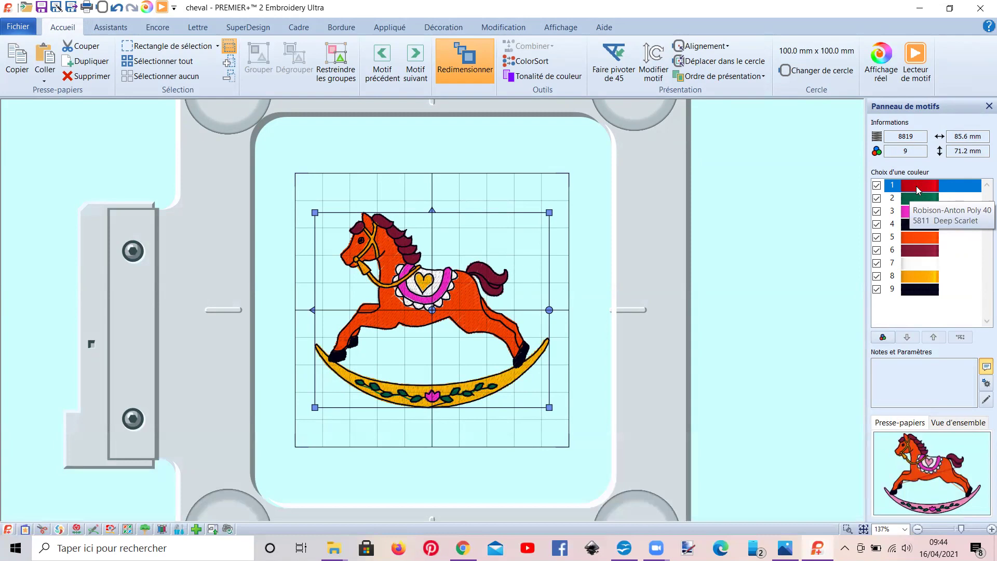
# Step: Switch the first thread colour to the Sulky Cotton 30 range, using thread 1181 Rust
pyautogui.doubleClick(916, 186)
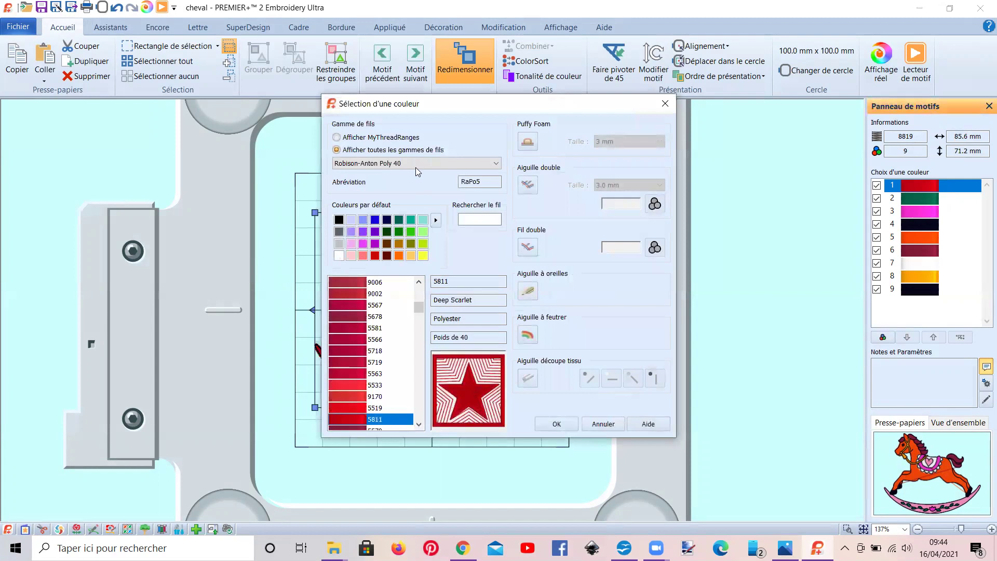
pyautogui.click(413, 163)
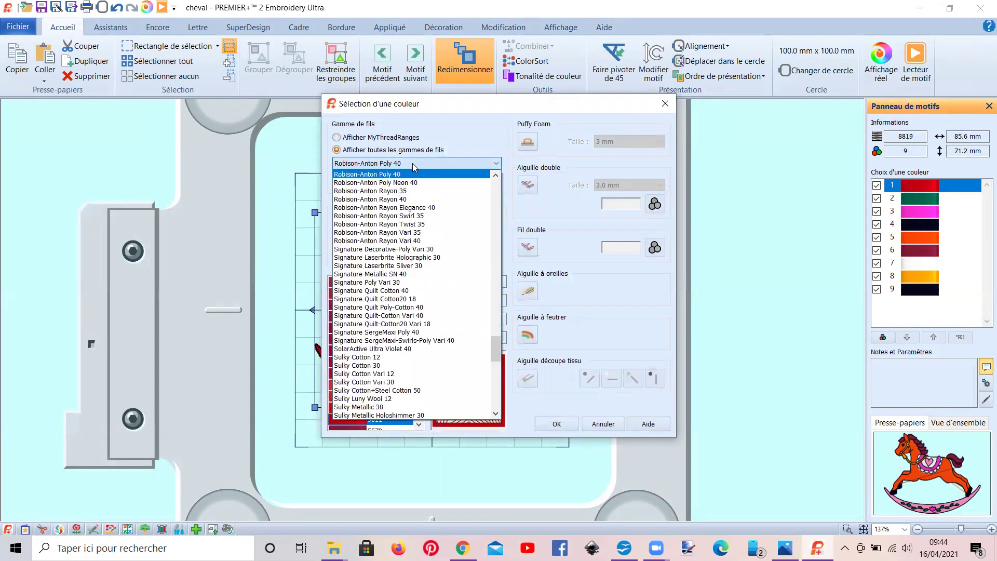
pyautogui.scroll(-7, 404, 259)
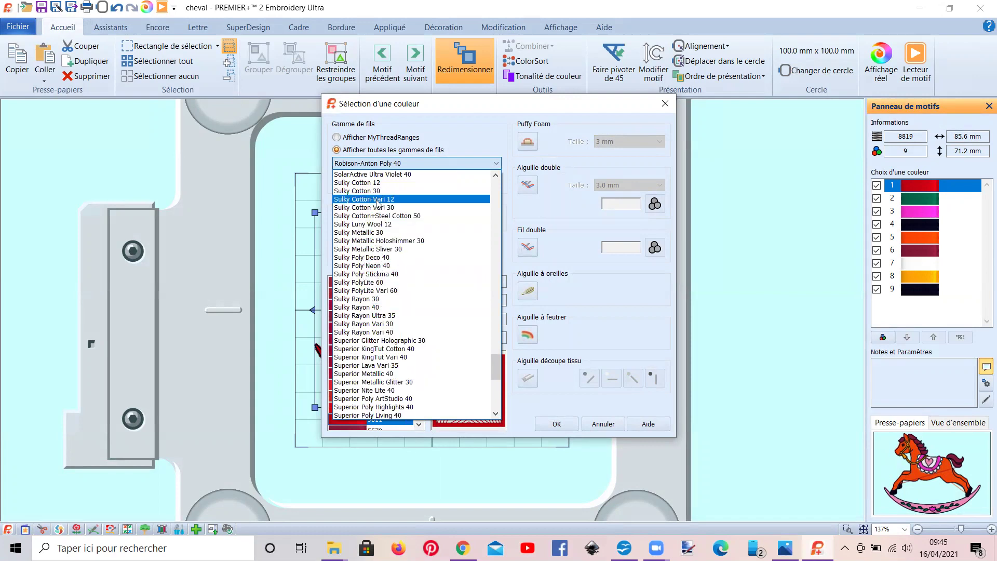
pyautogui.scroll(1, 382, 206)
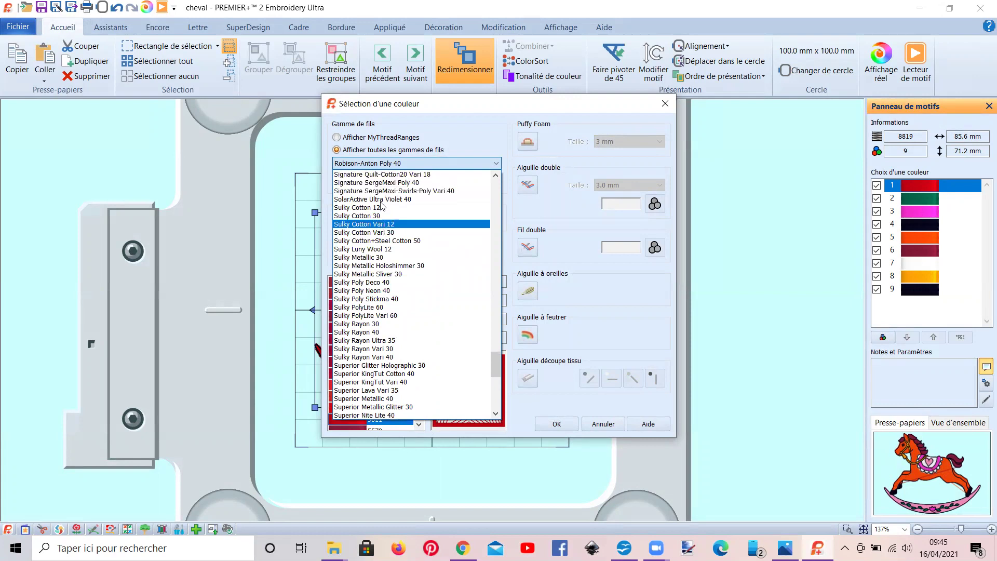
pyautogui.click(379, 213)
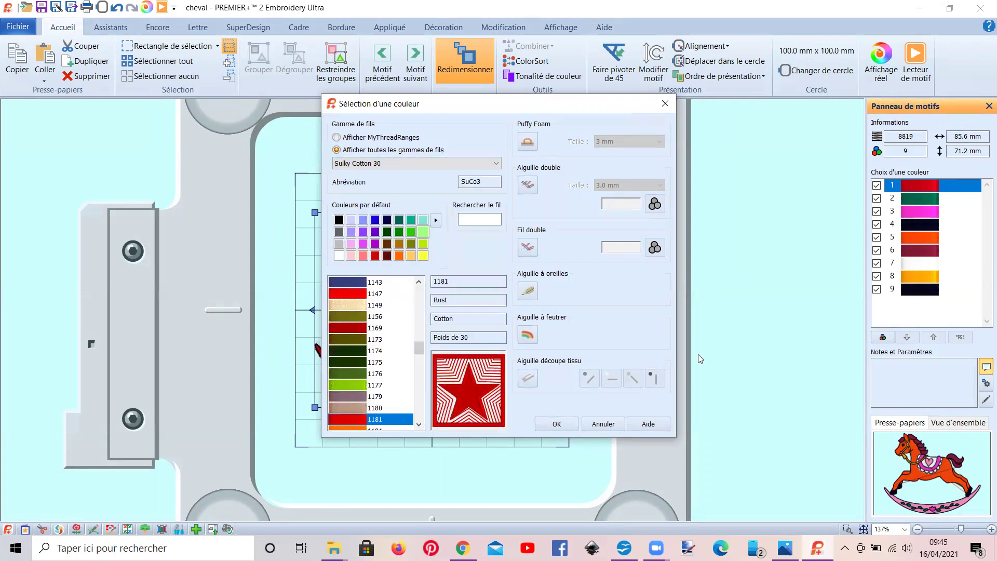
pyautogui.click(556, 423)
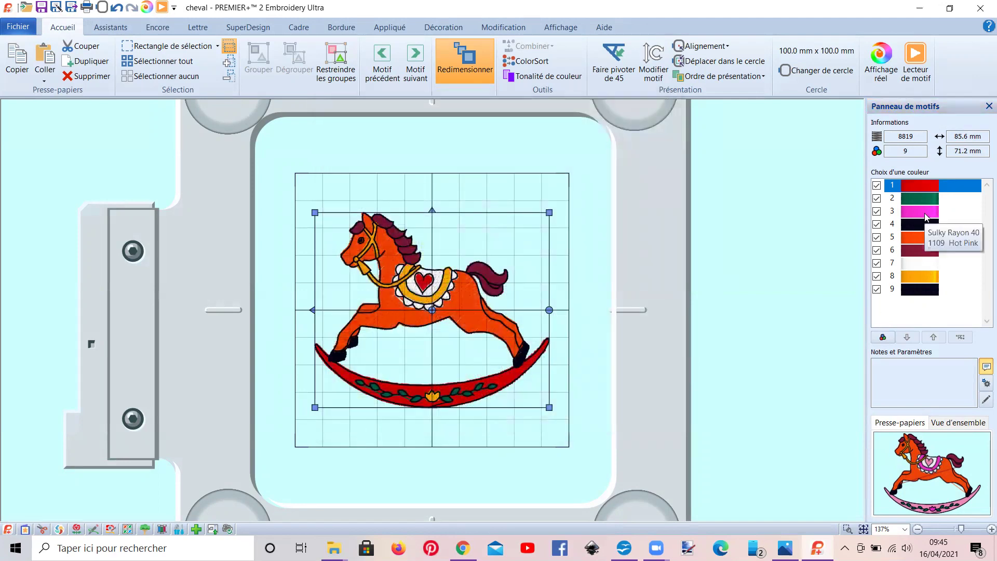
# Step: Change the first thread colour to the Sulky Rayon 40 range with thread 1033, Dk. Orchid
pyautogui.doubleClick(922, 185)
pyautogui.click(352, 164)
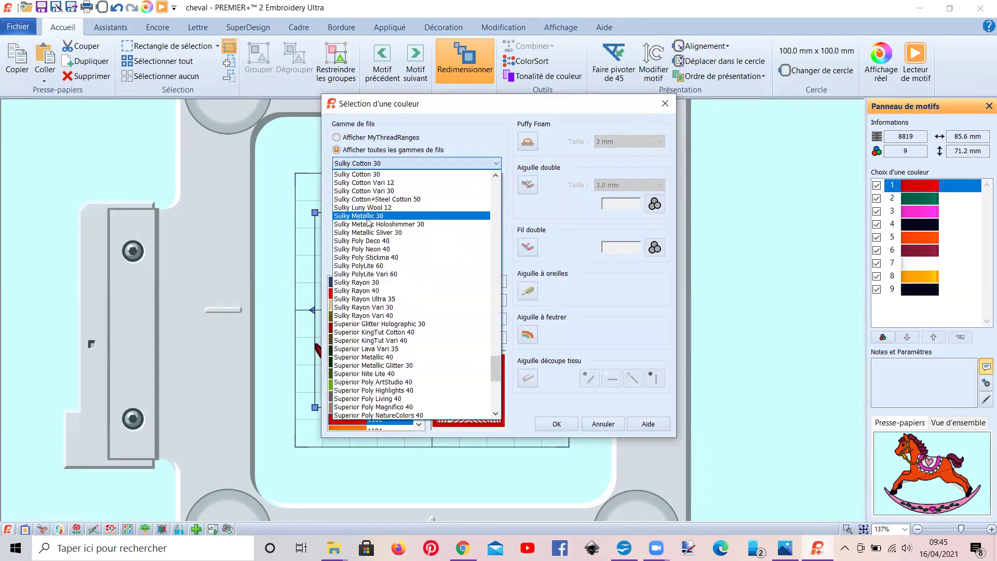
pyautogui.click(358, 290)
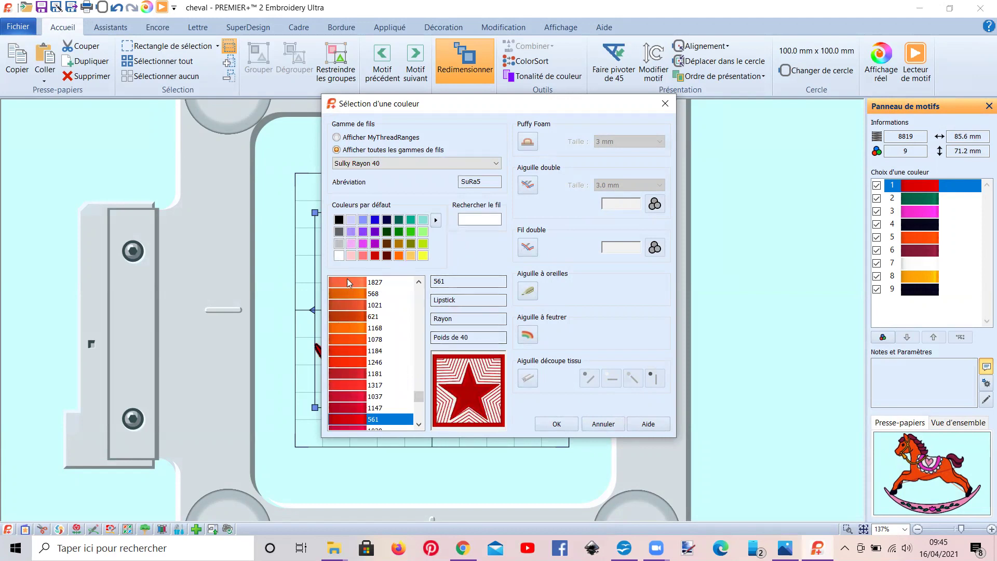
pyautogui.click(363, 244)
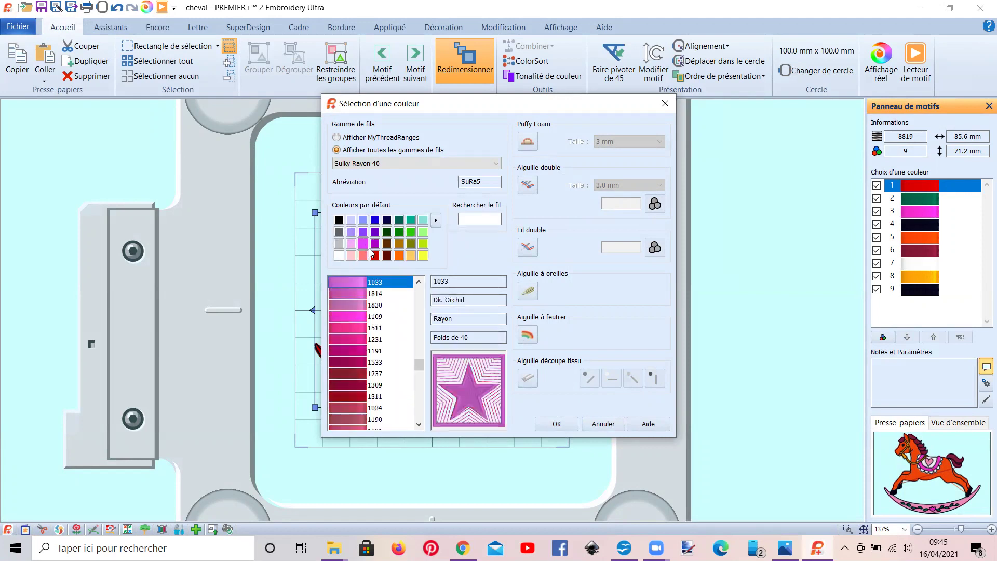
pyautogui.click(555, 425)
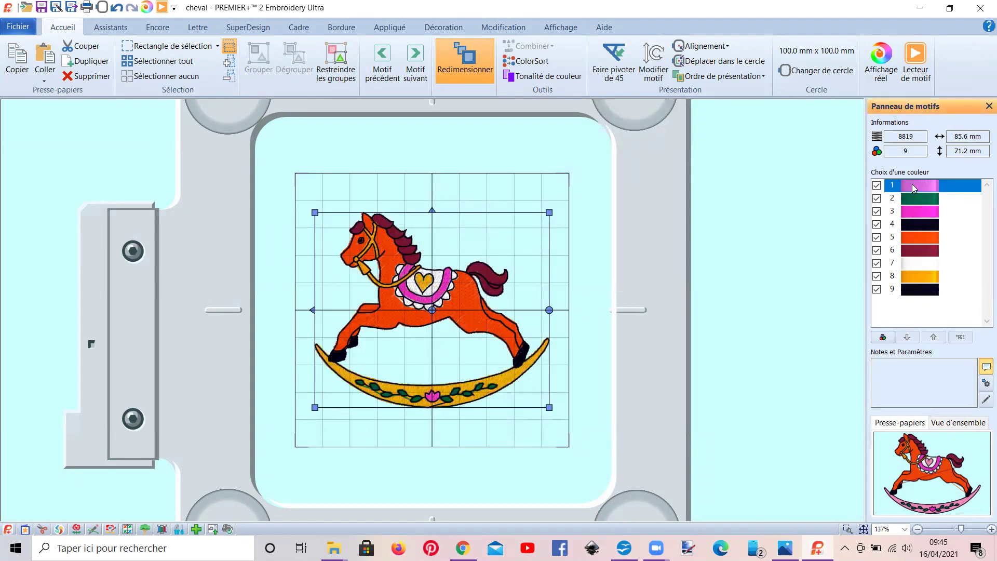
# Step: Find thread number 1109 in the Sulky Rayon 40 range and apply it to the first colour
pyautogui.doubleClick(606, 314)
pyautogui.click(491, 220)
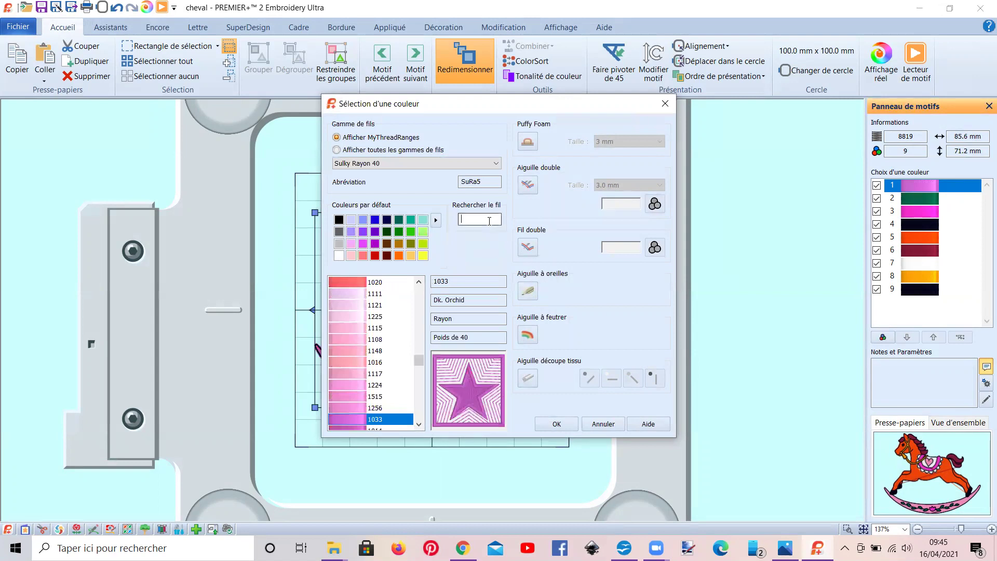
pyautogui.write('1109')
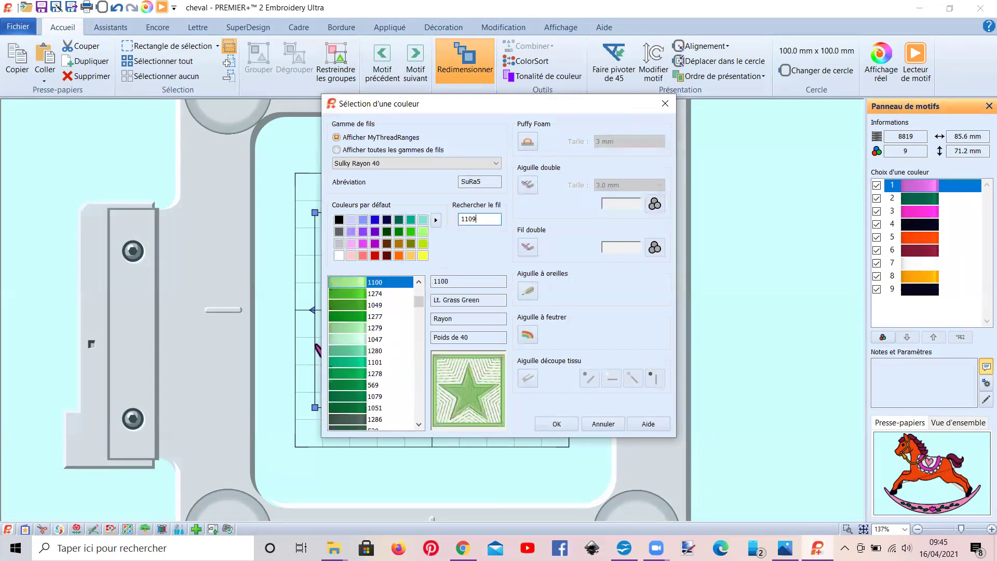
pyautogui.click(567, 426)
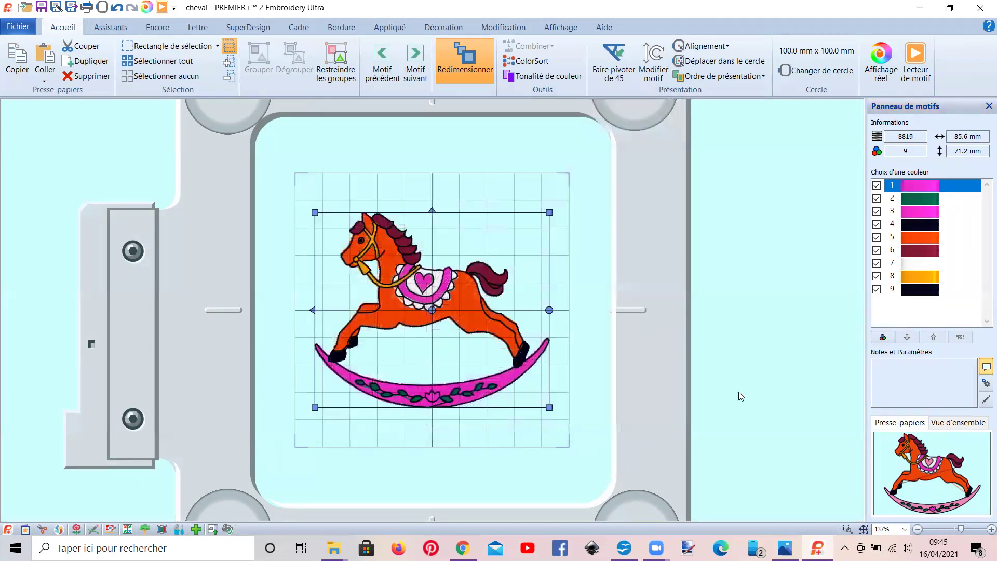
# Step: Compare the MyThreadRanges list with the full list of thread ranges for the first colour, keeping Sulky Rayon 40
pyautogui.doubleClick(919, 185)
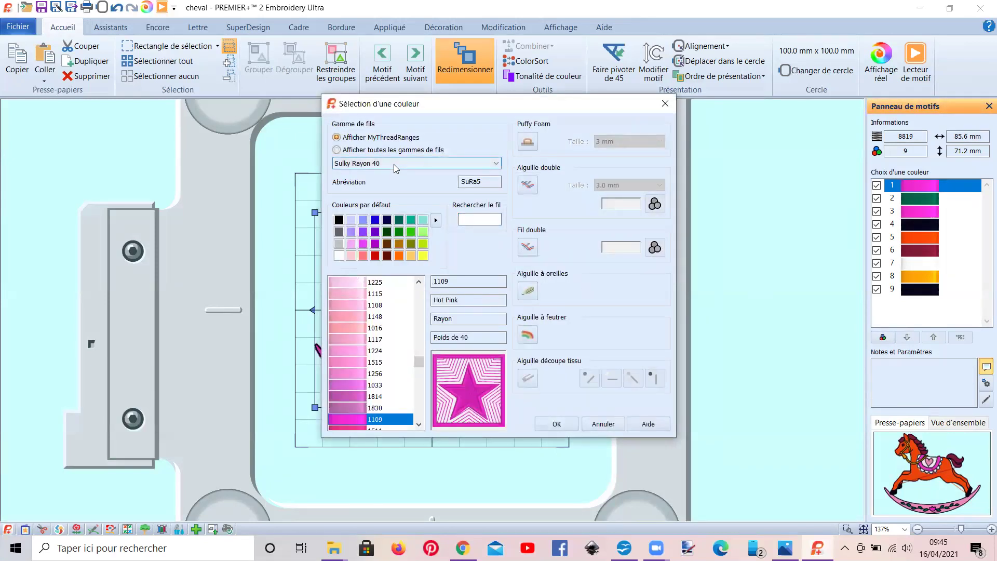
pyautogui.click(394, 164)
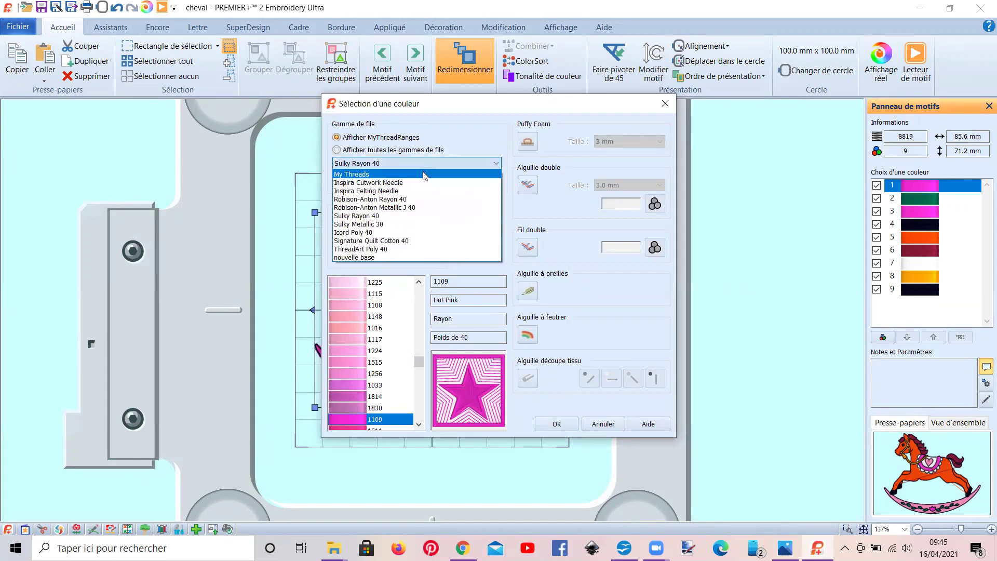
pyautogui.click(399, 159)
pyautogui.click(400, 167)
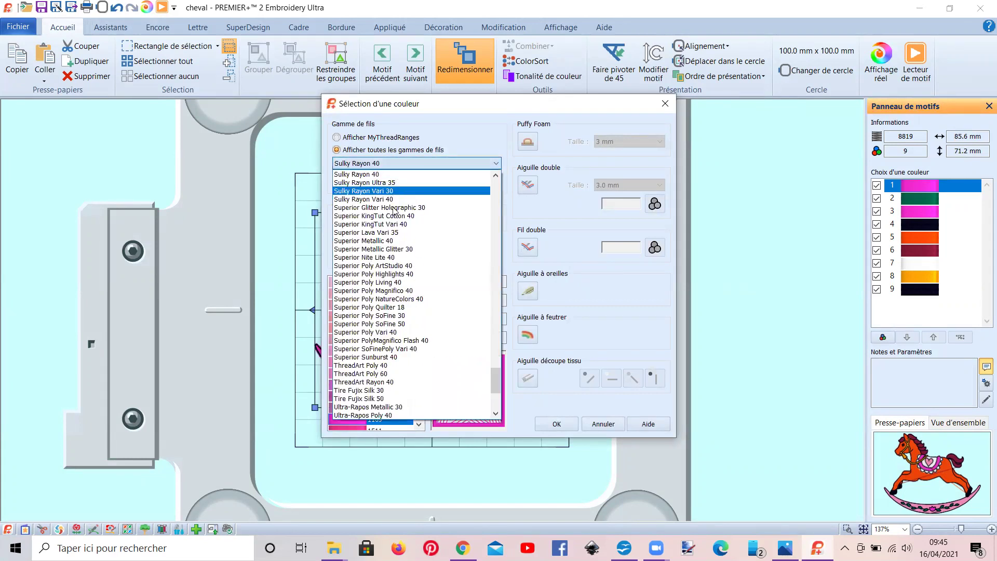
pyautogui.scroll(5, 424, 174)
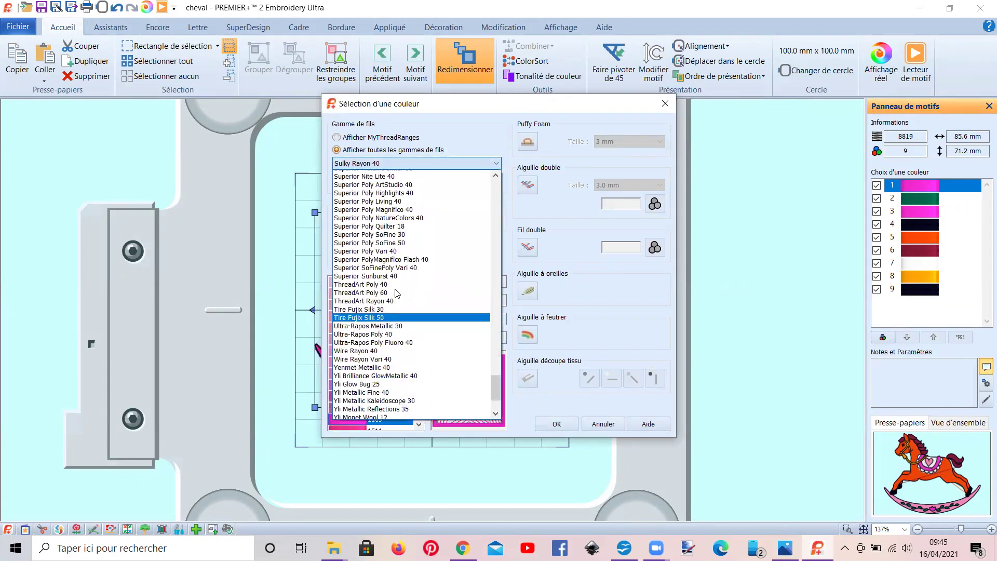
pyautogui.click(474, 127)
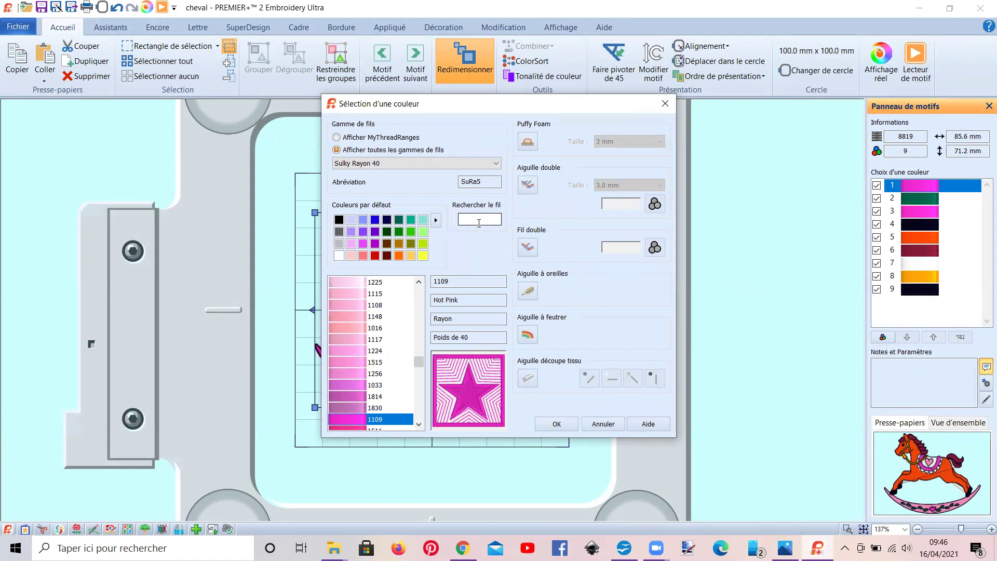
pyautogui.click(568, 425)
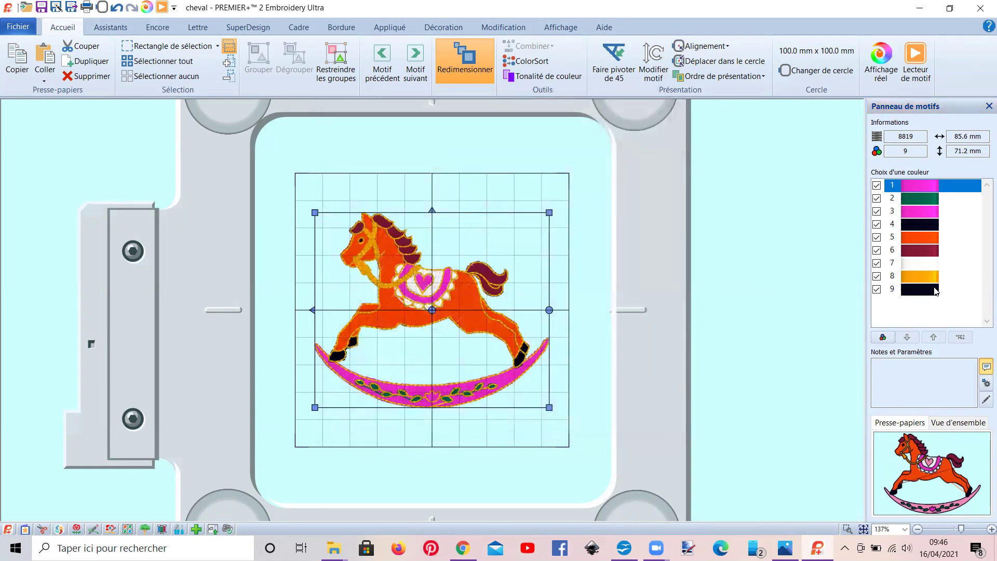
# Step: Try converting the horse's threads to the Gutermann-Sulky Rayon 40 range with Tonalité de couleur
pyautogui.click(545, 76)
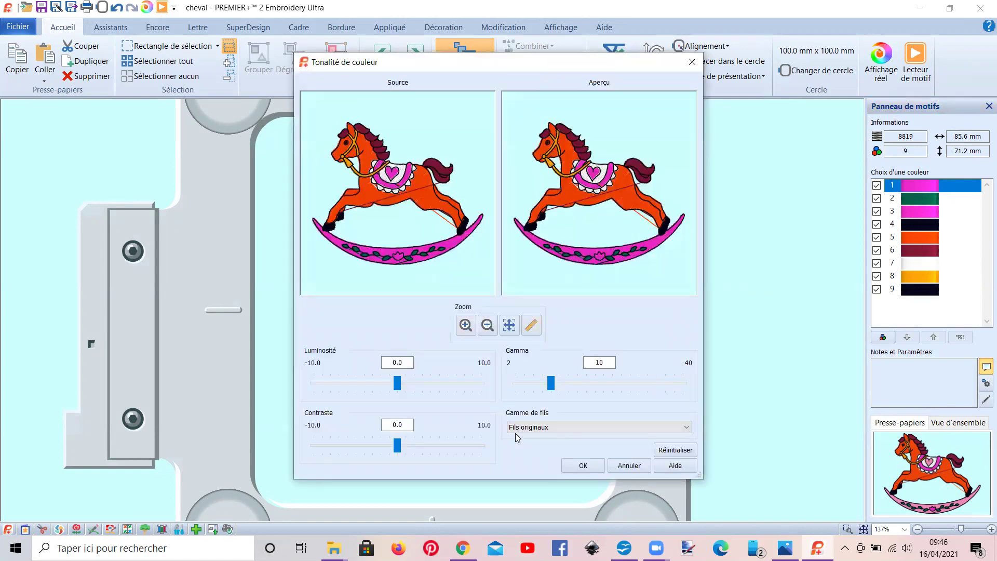
pyautogui.click(557, 427)
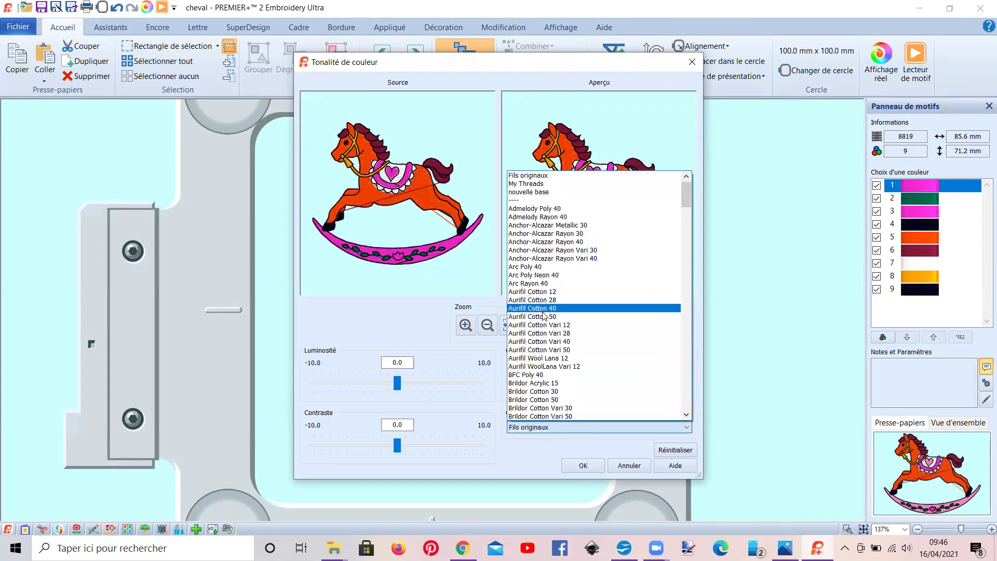
pyautogui.scroll(-8, 550, 328)
pyautogui.scroll(-15, 546, 316)
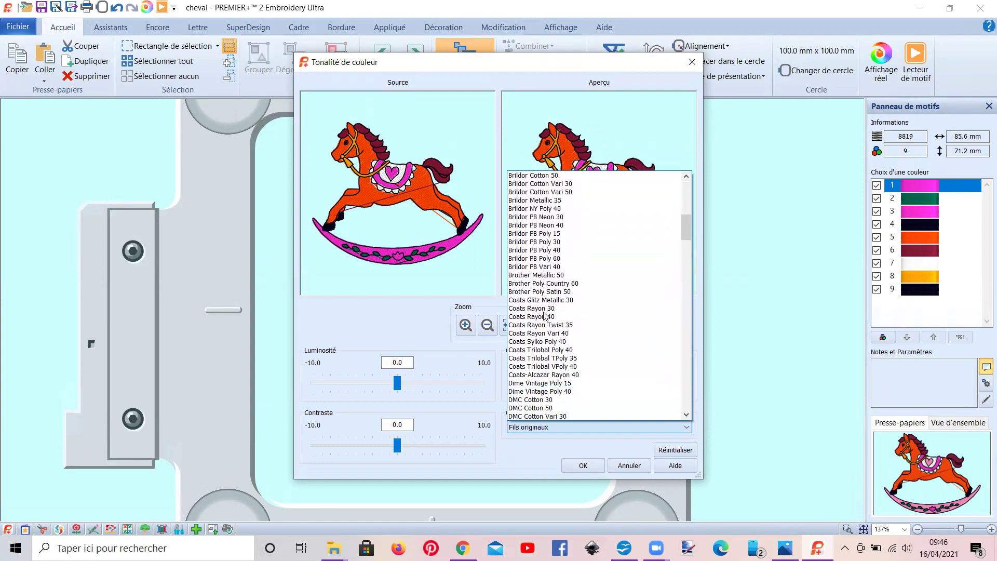
pyautogui.scroll(-3, 552, 316)
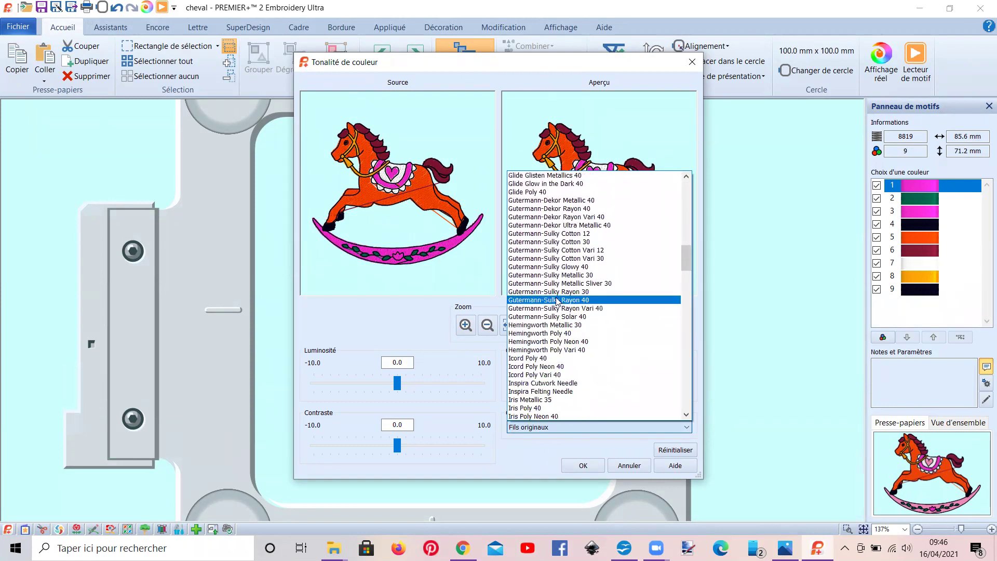
pyautogui.click(557, 300)
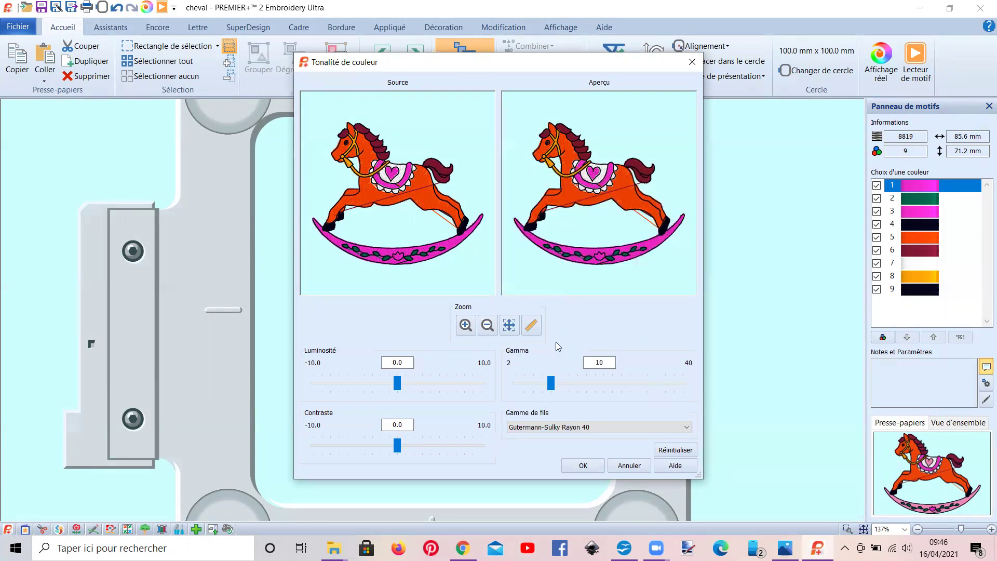
# Step: Apply a gamma of 30 and a brightness of 6.0 to the design's colours, and undo the colour tone change
pyautogui.moveTo(551, 383); pyautogui.dragTo(639, 383)
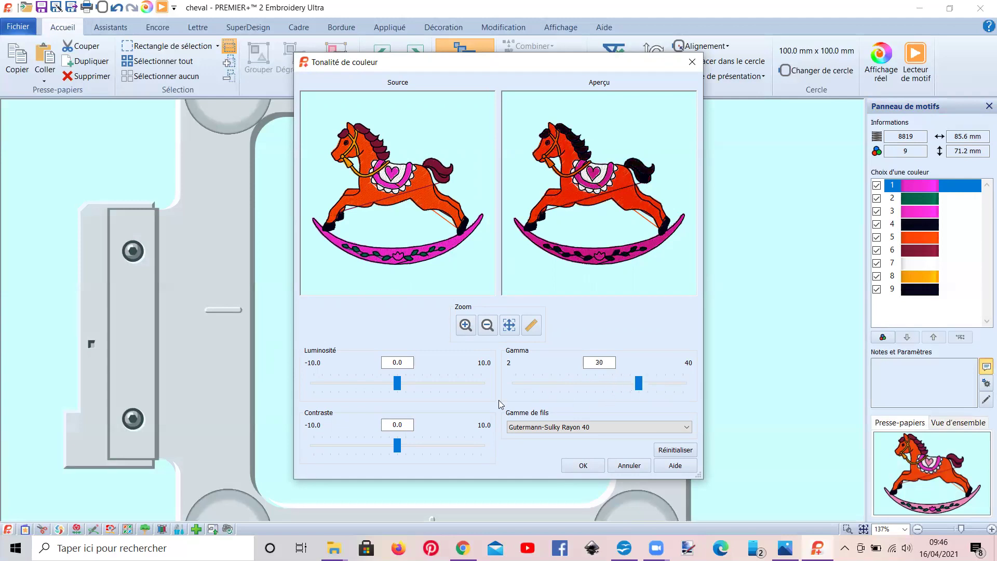
pyautogui.moveTo(412, 380); pyautogui.dragTo(428, 383)
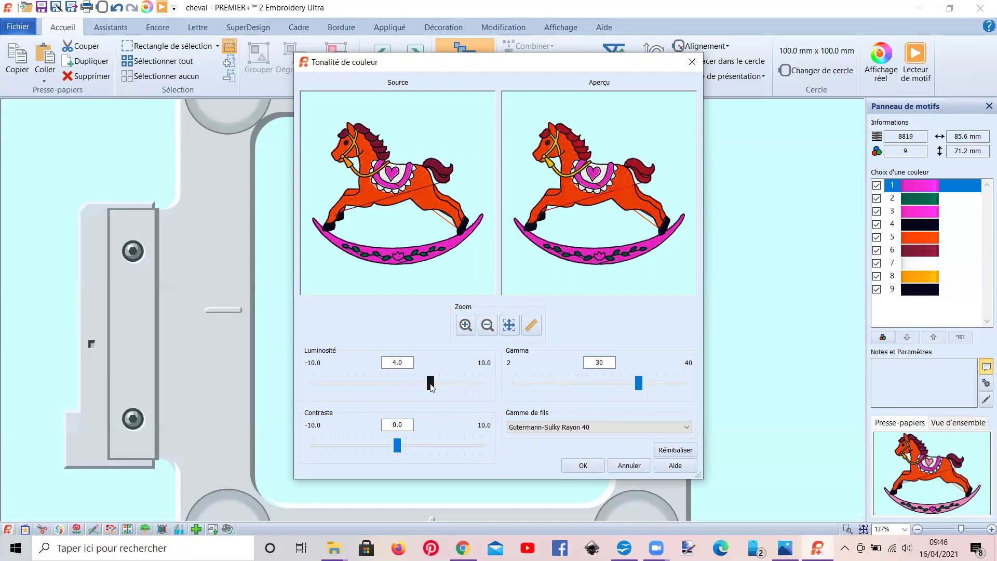
pyautogui.moveTo(445, 386); pyautogui.dragTo(448, 387)
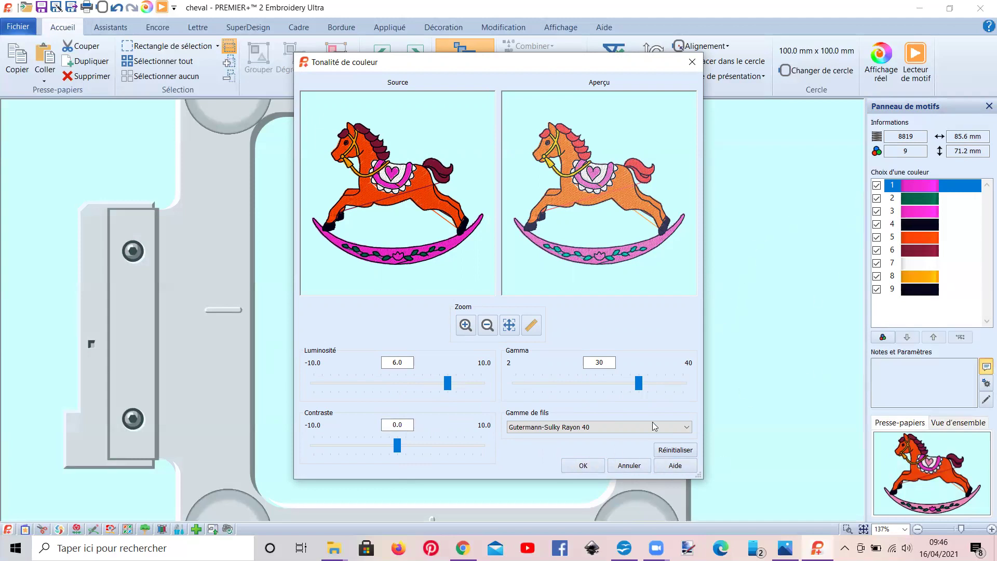
pyautogui.click(576, 466)
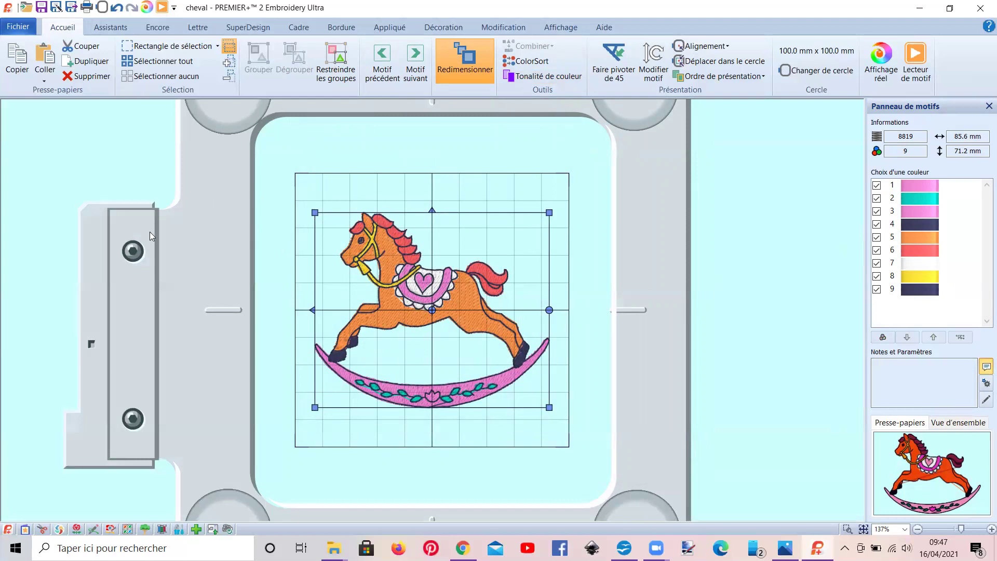
pyautogui.click(115, 9)
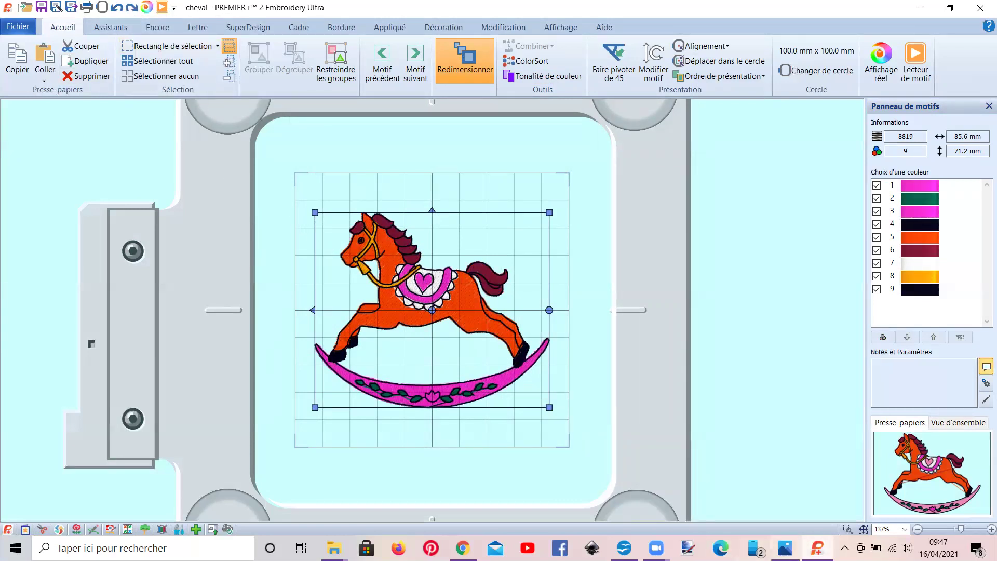
# Step: Switch to the Photos window to view the course picture, and return to the horse design
pyautogui.moveTo(785, 547)
pyautogui.click(783, 493)
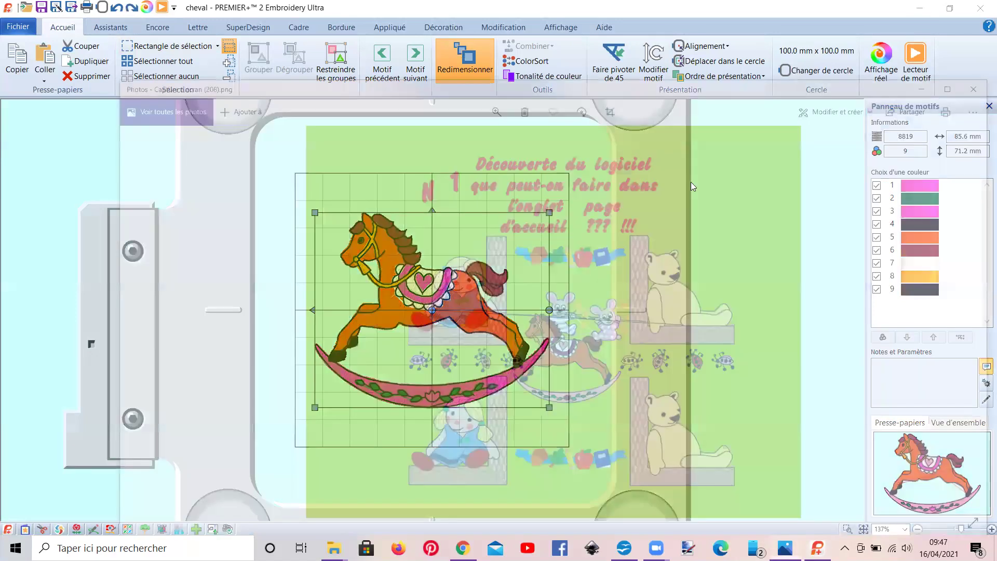
pyautogui.click(917, 11)
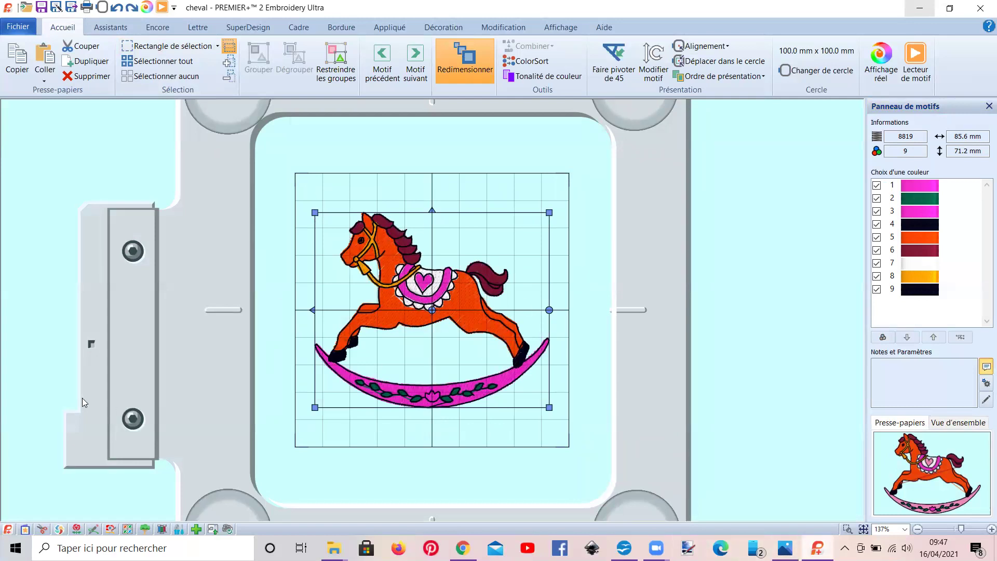
# Step: Start inserting a design and browse from Premier+2 through My Designs, AA VIP ORCKI and 1 vidéo to the Debuter folder
pyautogui.click(25, 27)
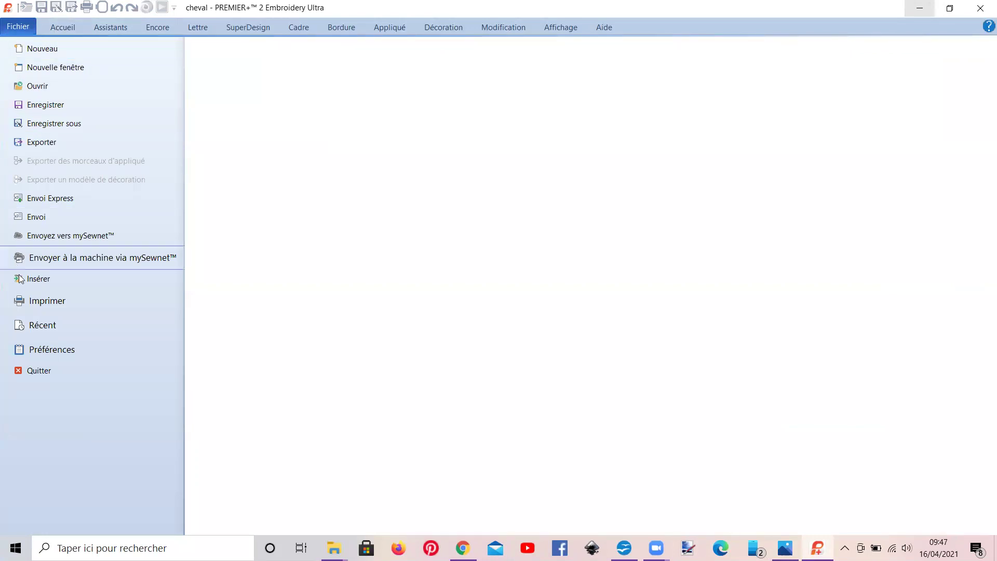
pyautogui.click(42, 280)
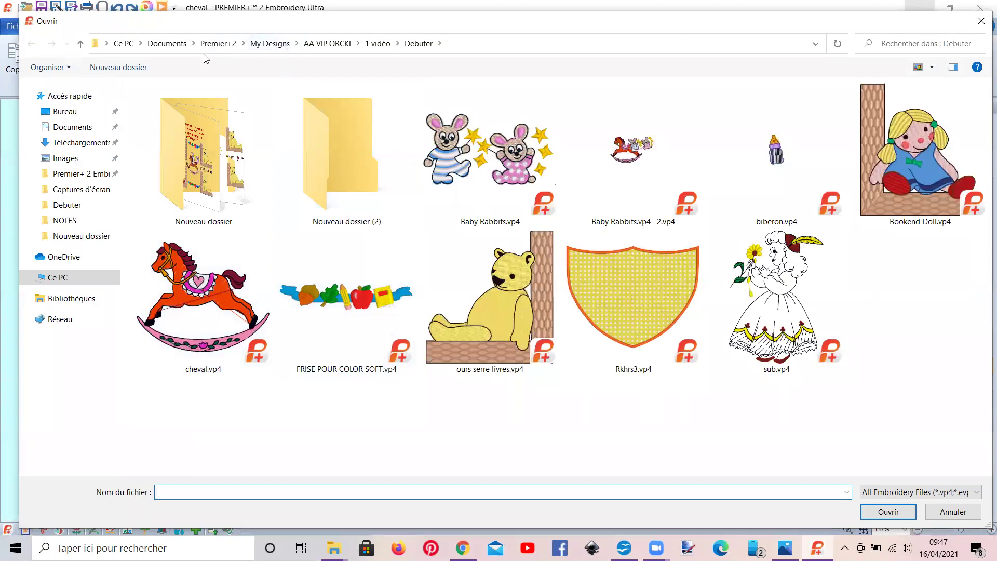
pyautogui.click(221, 44)
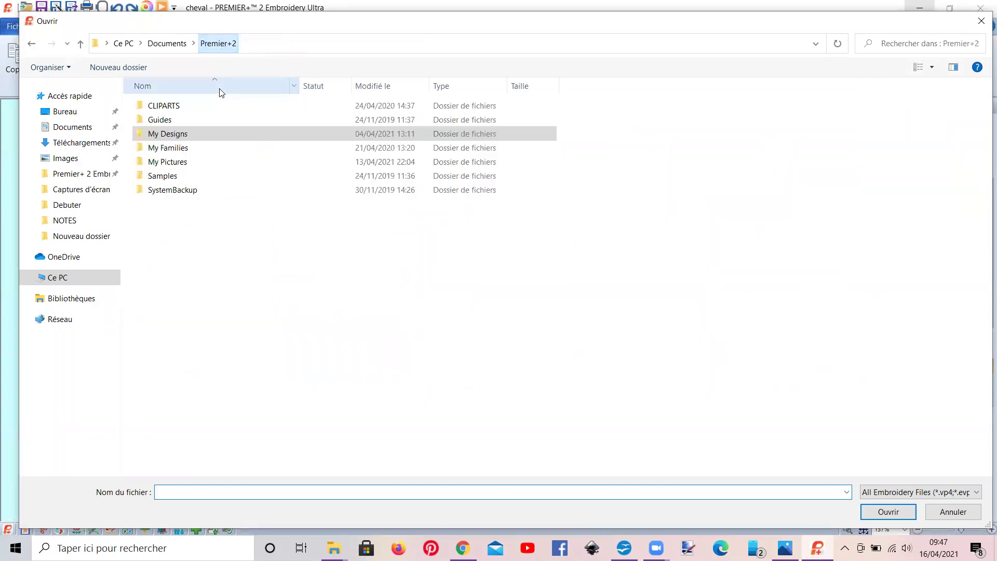
pyautogui.doubleClick(177, 141)
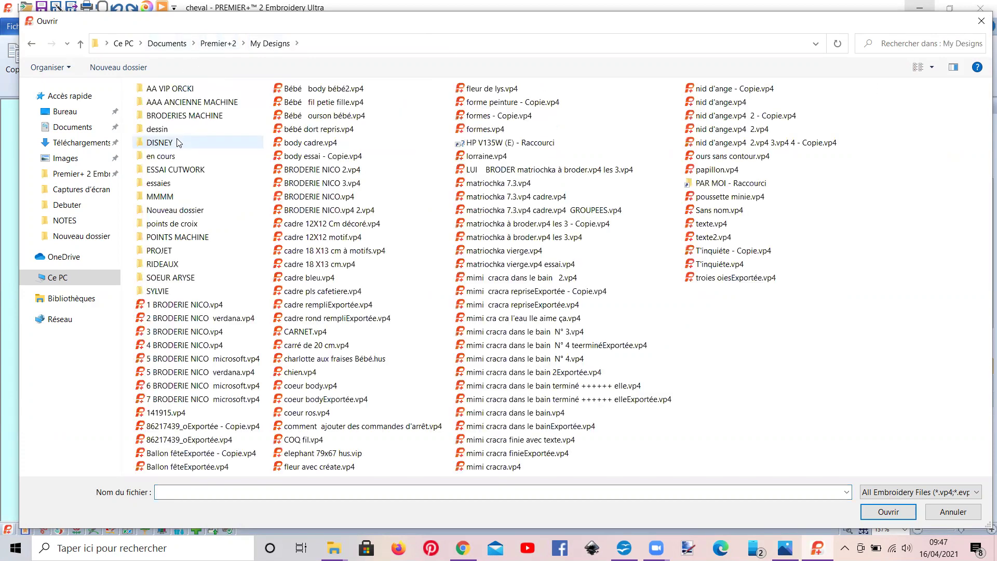
pyautogui.doubleClick(178, 89)
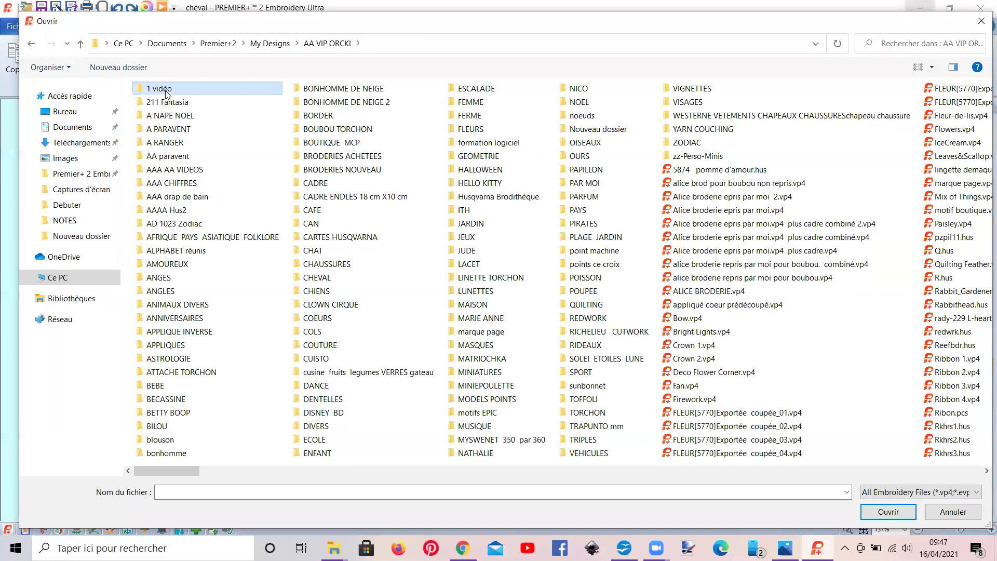
pyautogui.doubleClick(168, 93)
pyautogui.doubleClick(343, 314)
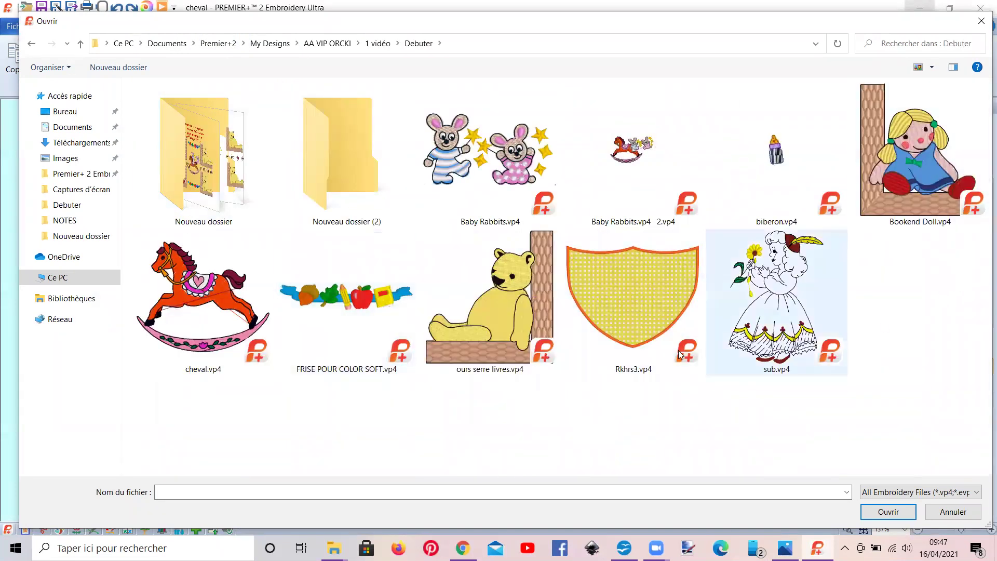
# Step: Insert ours serre livres.vp4 and Bookend Doll.vp4 together into the cheval design
pyautogui.moveTo(533, 343)
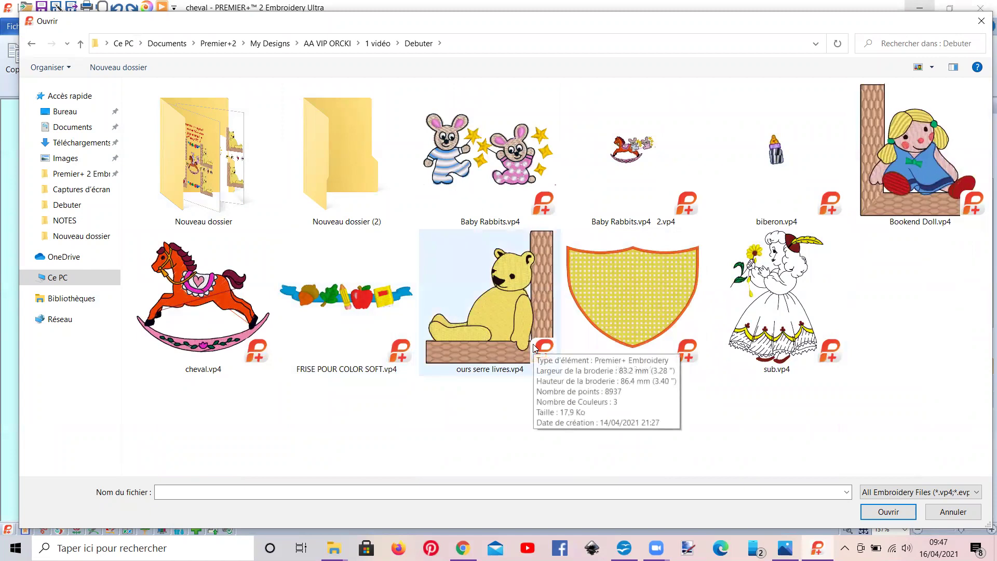
pyautogui.click(522, 317)
pyautogui.keyDown('ctrl'); pyautogui.click(889, 179); pyautogui.keyUp('ctrl')
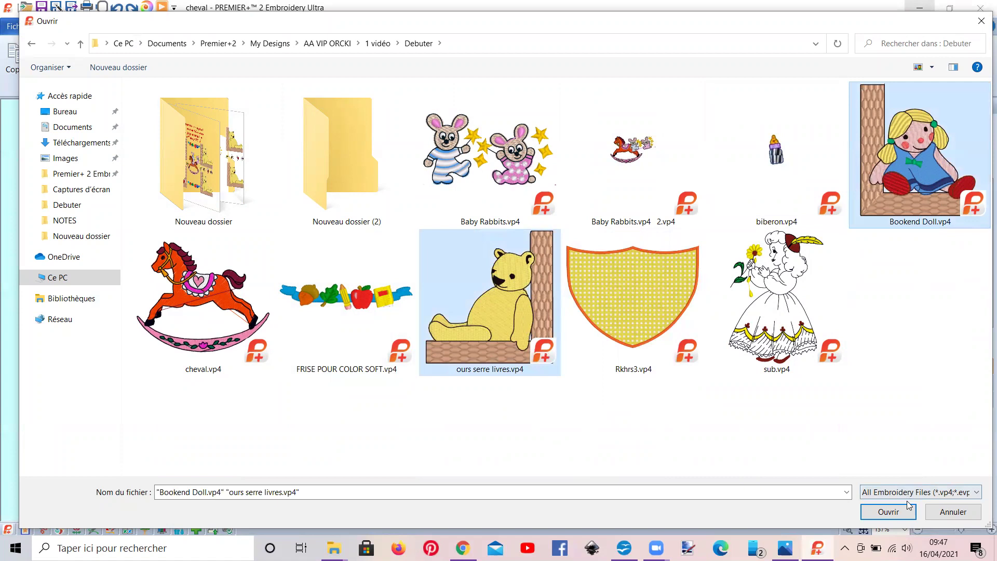
pyautogui.click(889, 511)
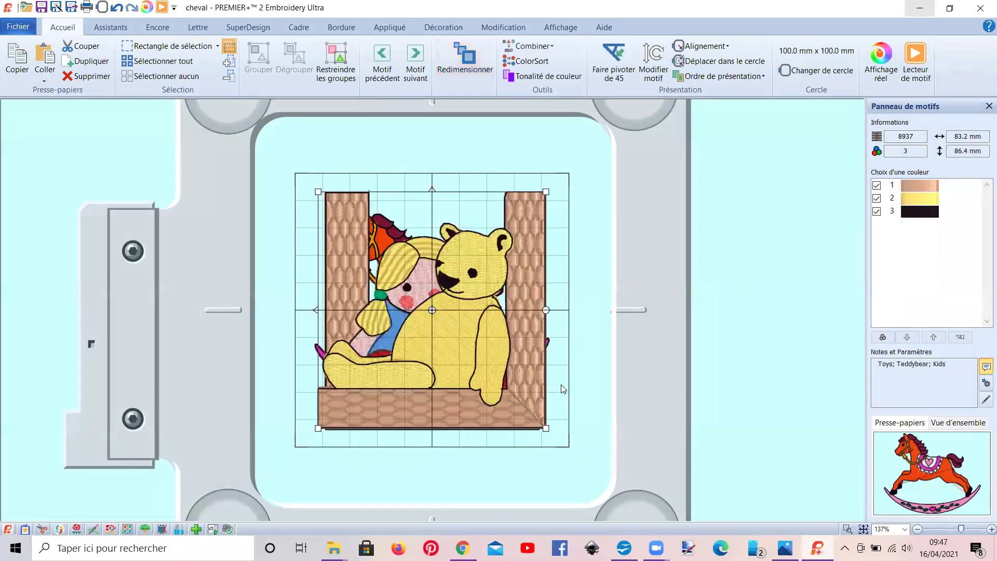
# Step: Change the hoop to the 360mm x 260mm - Designer Imperial Hoop in the Pivotée orientation
pyautogui.click(836, 73)
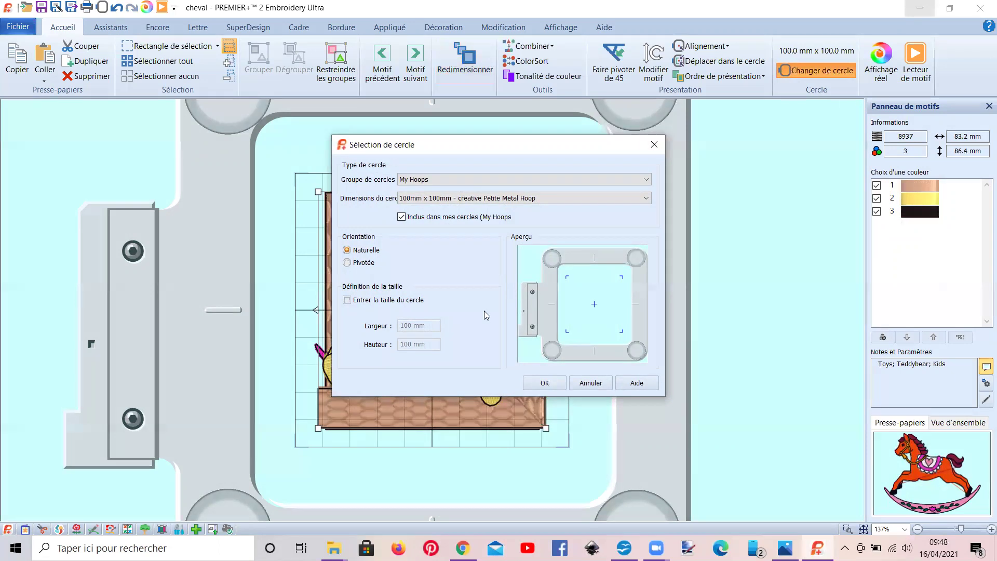
pyautogui.click(348, 264)
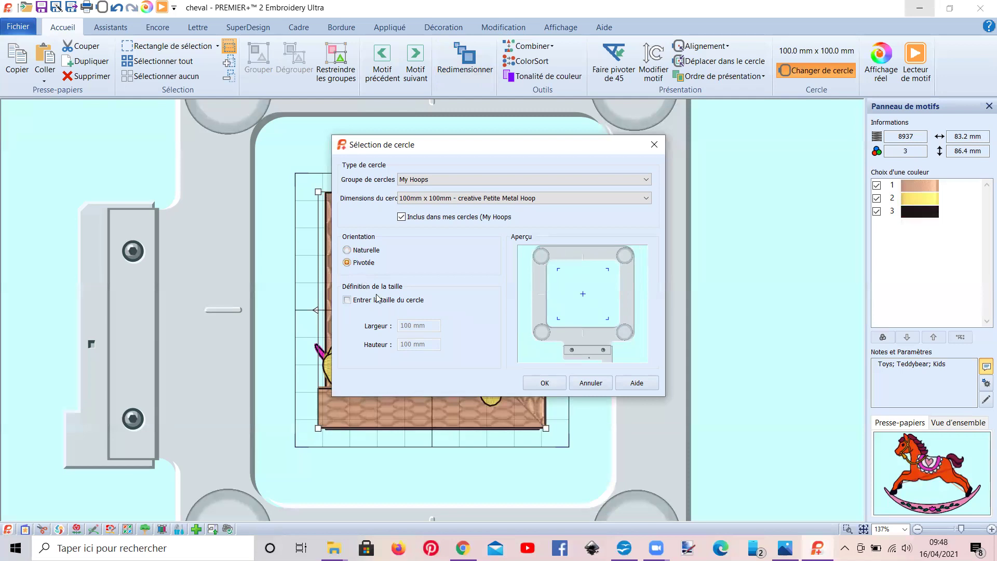
pyautogui.click(347, 251)
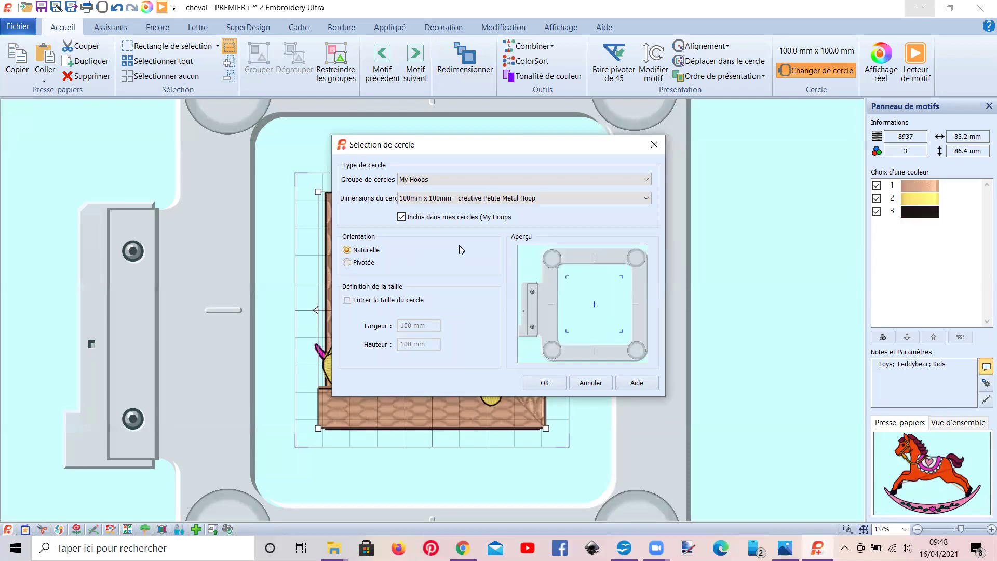
pyautogui.click(471, 200)
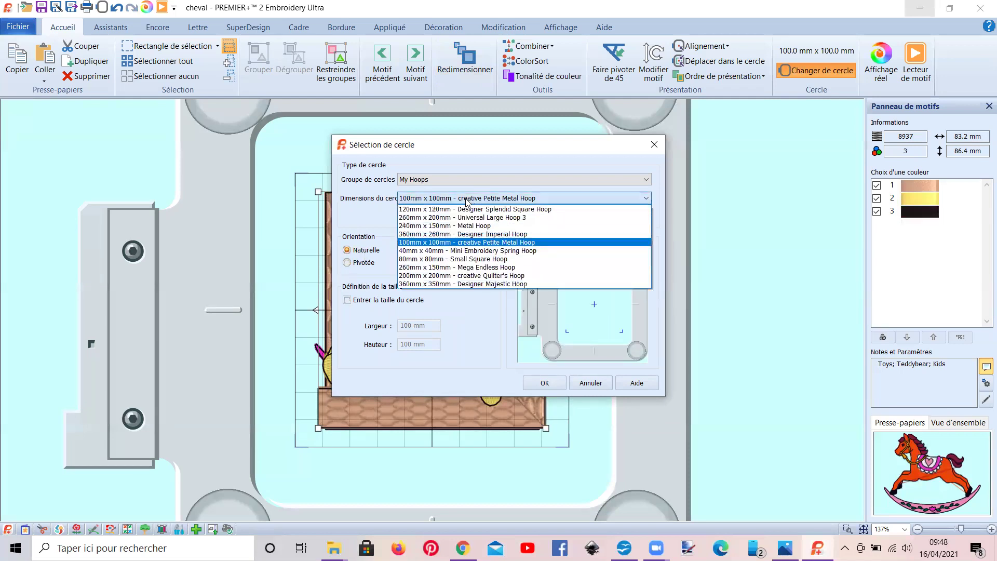
pyautogui.click(447, 234)
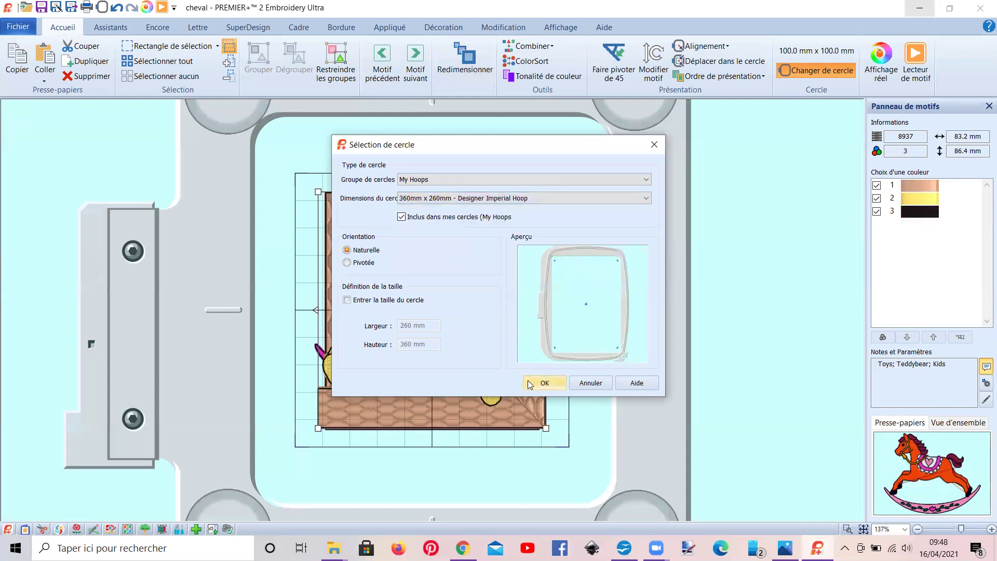
pyautogui.click(357, 264)
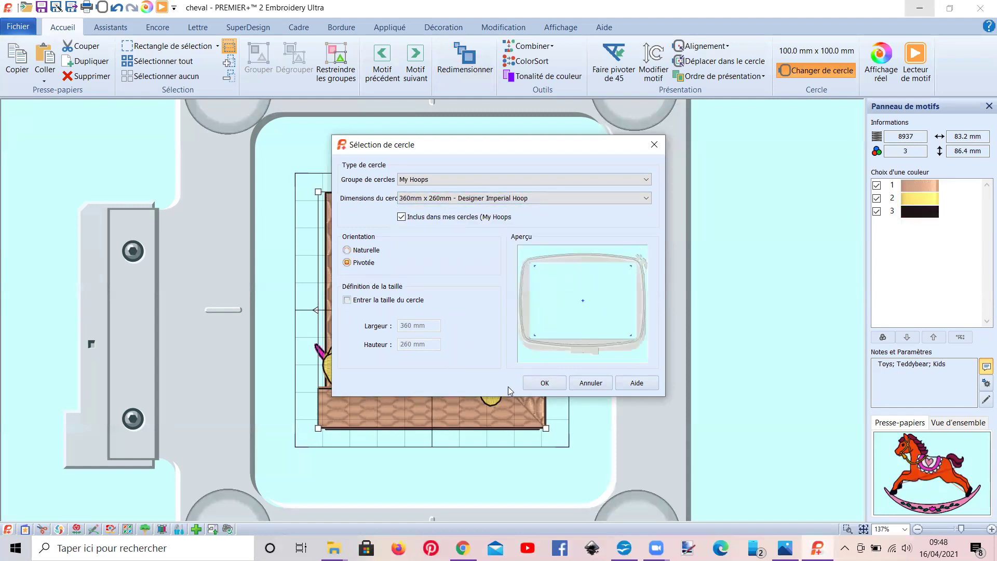
pyautogui.click(543, 383)
# Step: Move the bear bookend to the hoop's upper right corner and the doll bookend to the upper left, roughly level with each other
pyautogui.moveTo(468, 332); pyautogui.dragTo(635, 233)
pyautogui.click(426, 359)
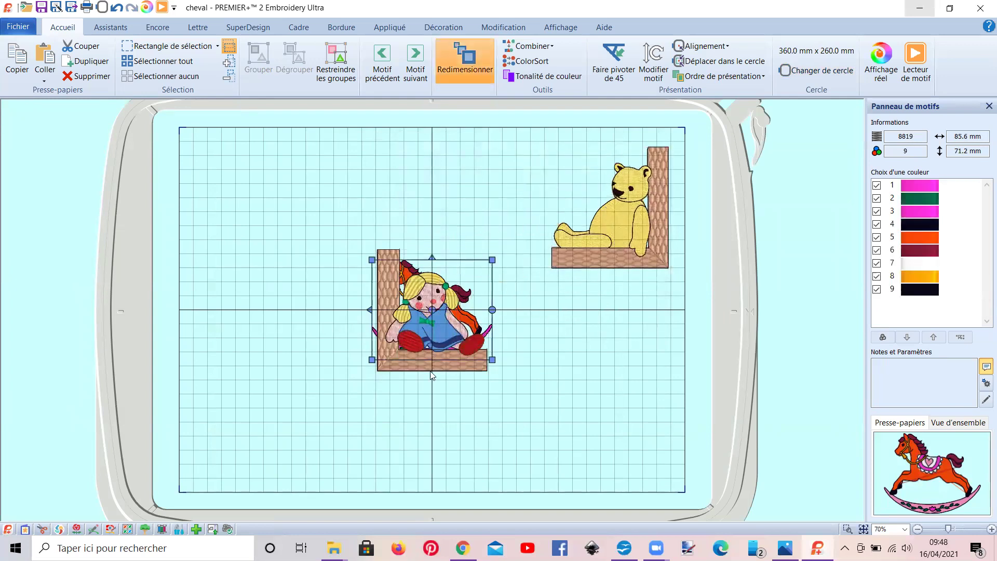
pyautogui.click(428, 366)
pyautogui.moveTo(431, 362); pyautogui.dragTo(274, 257)
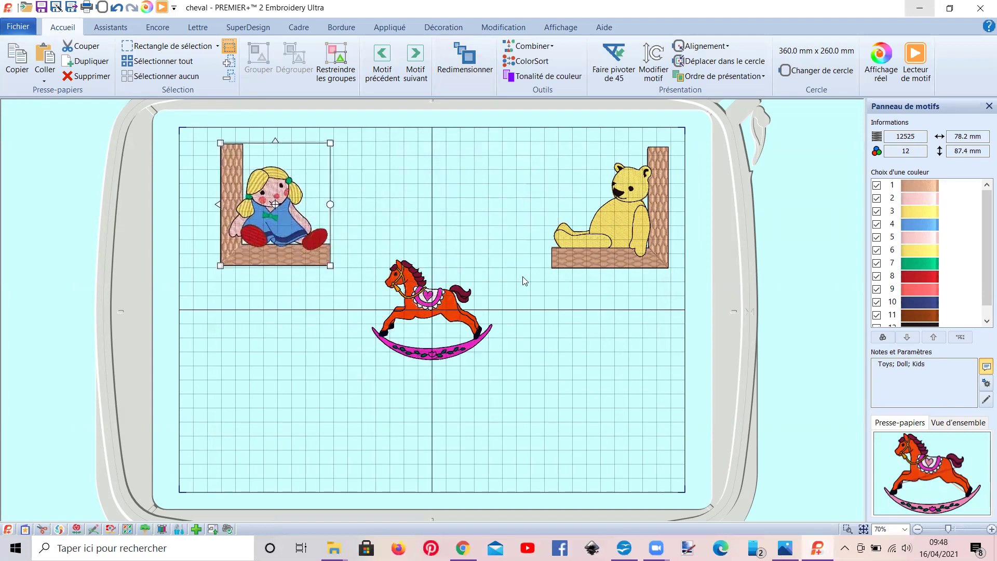
pyautogui.click(615, 260)
pyautogui.moveTo(614, 260); pyautogui.dragTo(615, 255)
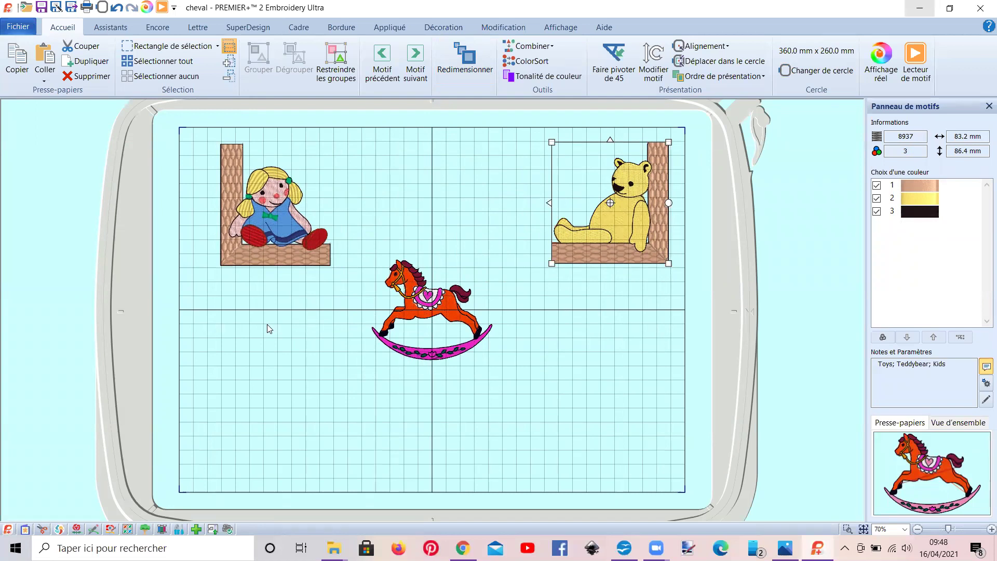
# Step: Mirror the doll bookend horizontally, and flip it vertically and back upright
pyautogui.click(283, 251)
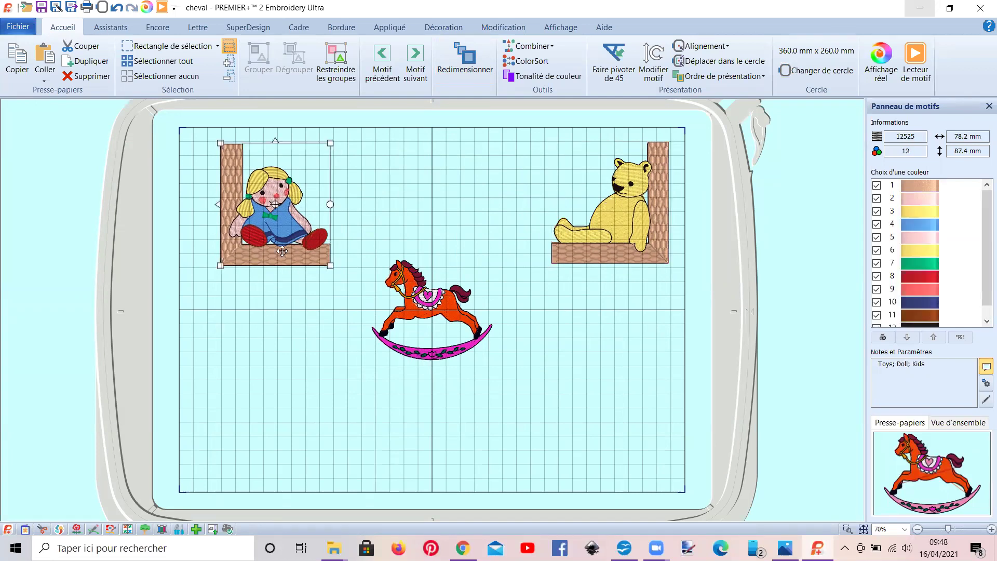
pyautogui.click(218, 205)
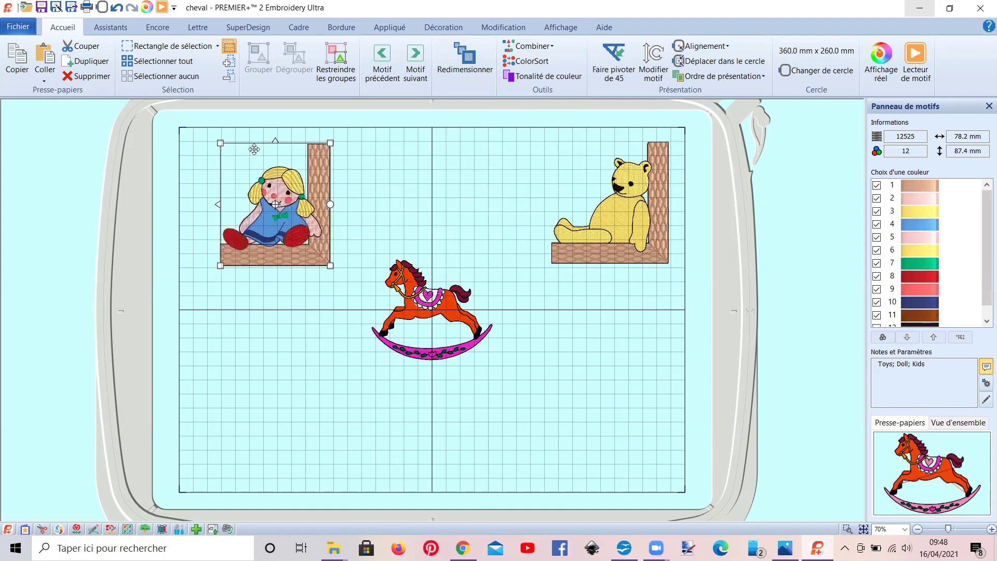
pyautogui.click(276, 141)
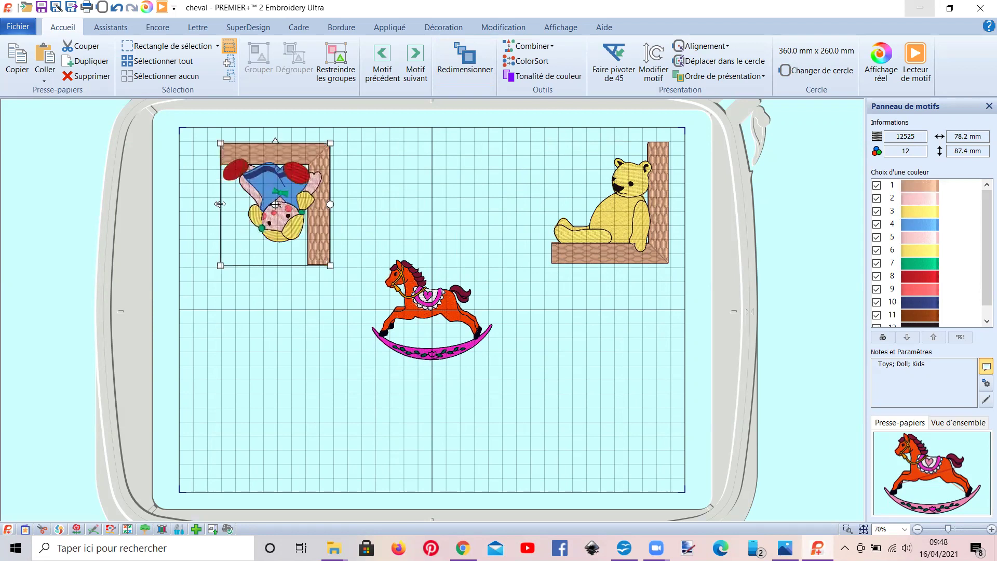
pyautogui.click(276, 141)
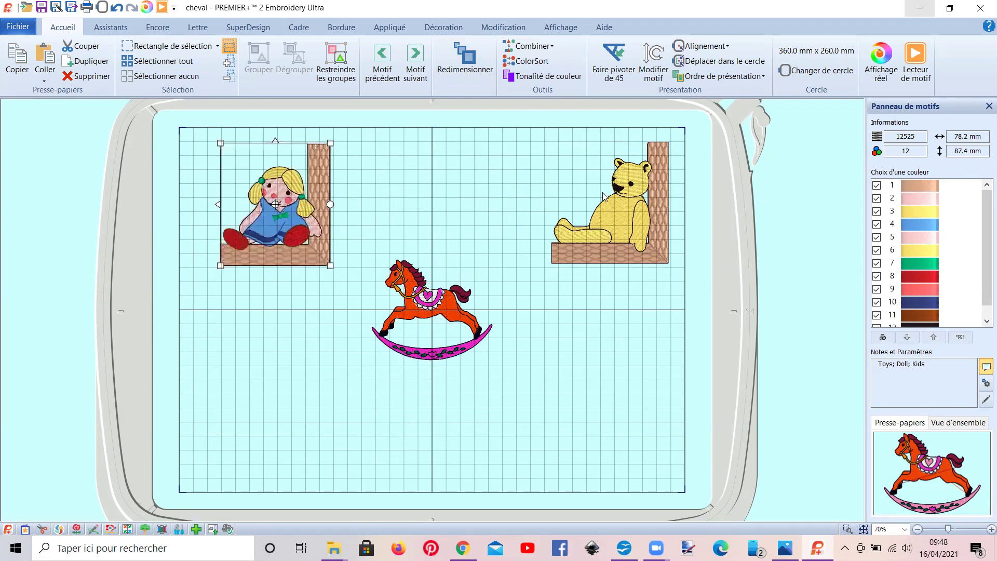
# Step: Rotate the doll bookend very slightly freehand, and view its size and rotation settings in Modifier le motif without changing them
pyautogui.click(617, 204)
pyautogui.click(457, 315)
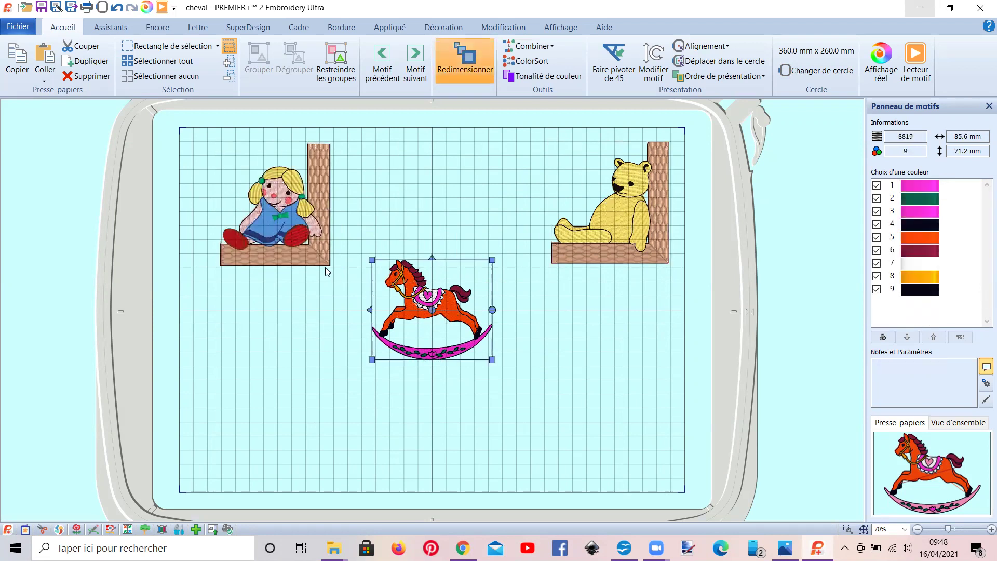
pyautogui.click(313, 231)
pyautogui.moveTo(330, 204)
pyautogui.mouseDown()
pyautogui.moveTo(338, 249)
pyautogui.moveTo(349, 192)
pyautogui.moveTo(348, 202)
pyautogui.mouseUp()
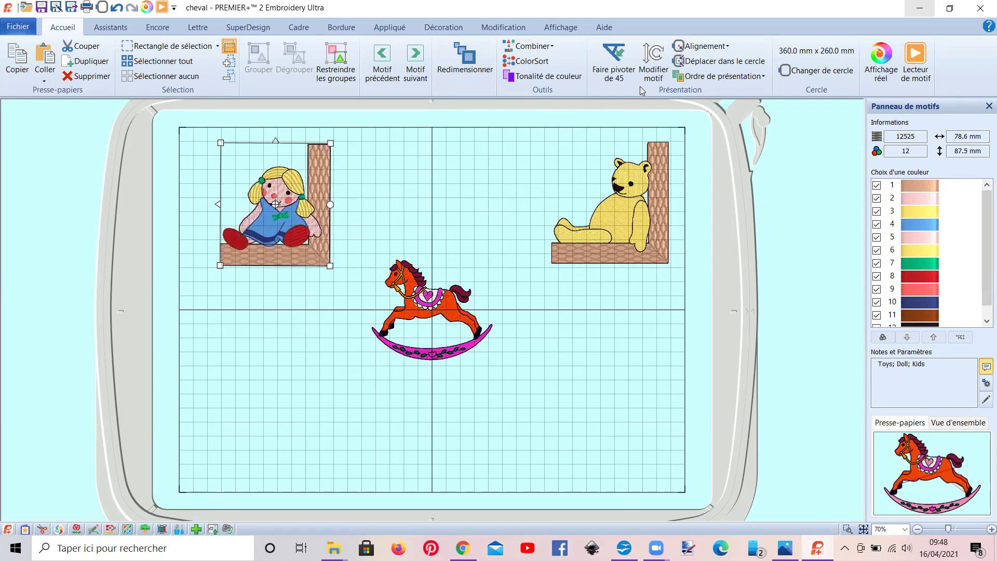
pyautogui.click(653, 78)
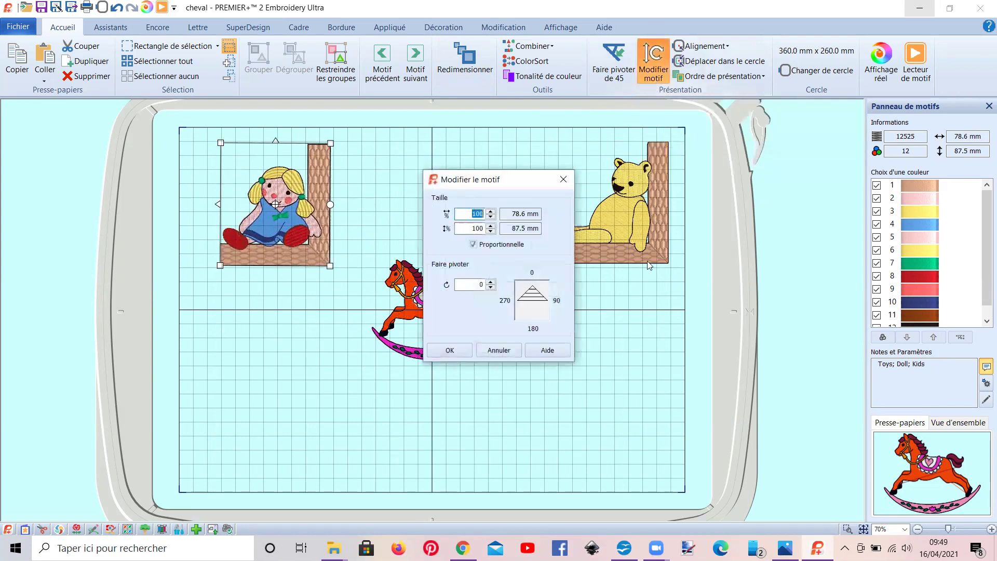
pyautogui.click(494, 350)
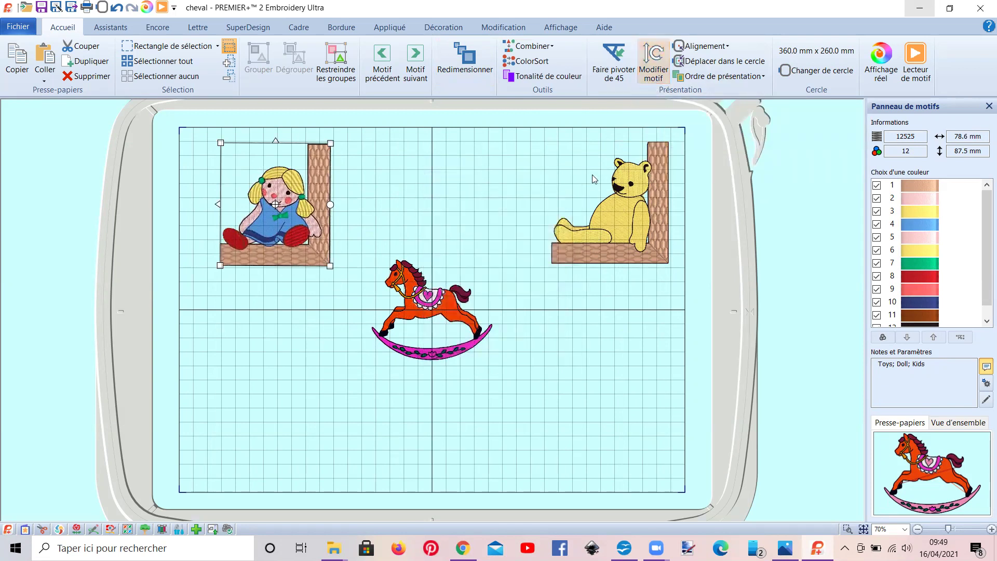
# Step: Rotate the doll bookend through a full turn in 45-degree increments
pyautogui.click(614, 75)
pyautogui.click(614, 75)
pyautogui.click(614, 75)
pyautogui.click(613, 75)
pyautogui.click(614, 75)
pyautogui.click(614, 75)
pyautogui.click(614, 75)
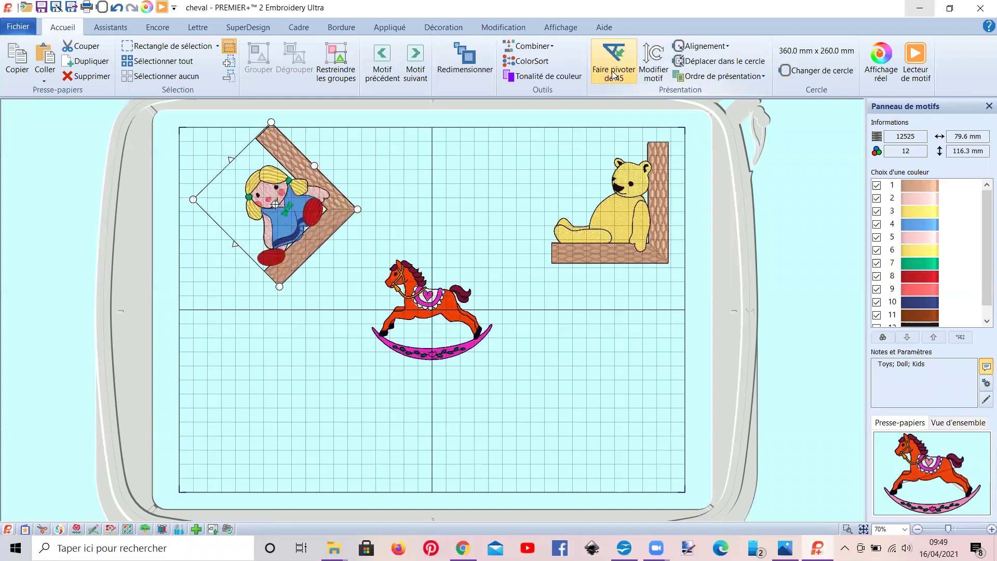
pyautogui.click(614, 75)
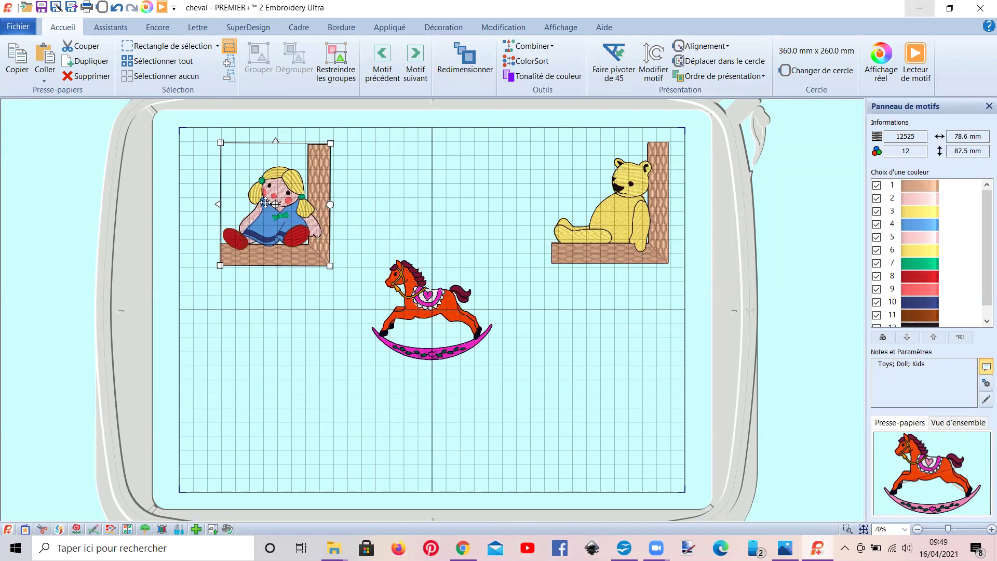
# Step: Shift the doll and bear bookends together slightly to the right, and mirror the bear horizontally
pyautogui.keyDown('ctrl'); pyautogui.click(585, 246); pyautogui.keyUp('ctrl')
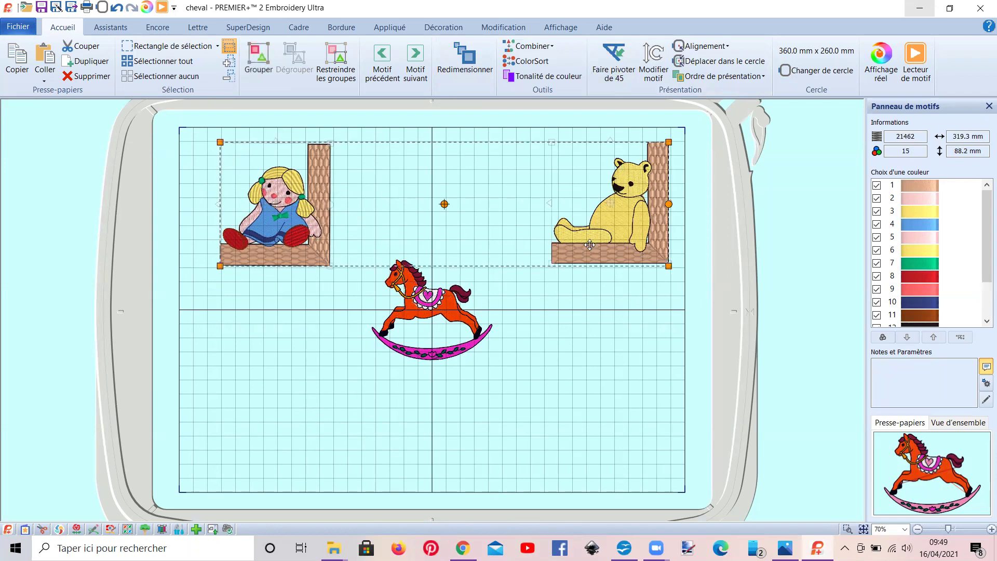
pyautogui.moveTo(408, 180)
pyautogui.mouseDown()
pyautogui.moveTo(408, 378)
pyautogui.moveTo(362, 184)
pyautogui.moveTo(412, 396)
pyautogui.moveTo(382, 194)
pyautogui.moveTo(412, 178)
pyautogui.mouseUp()
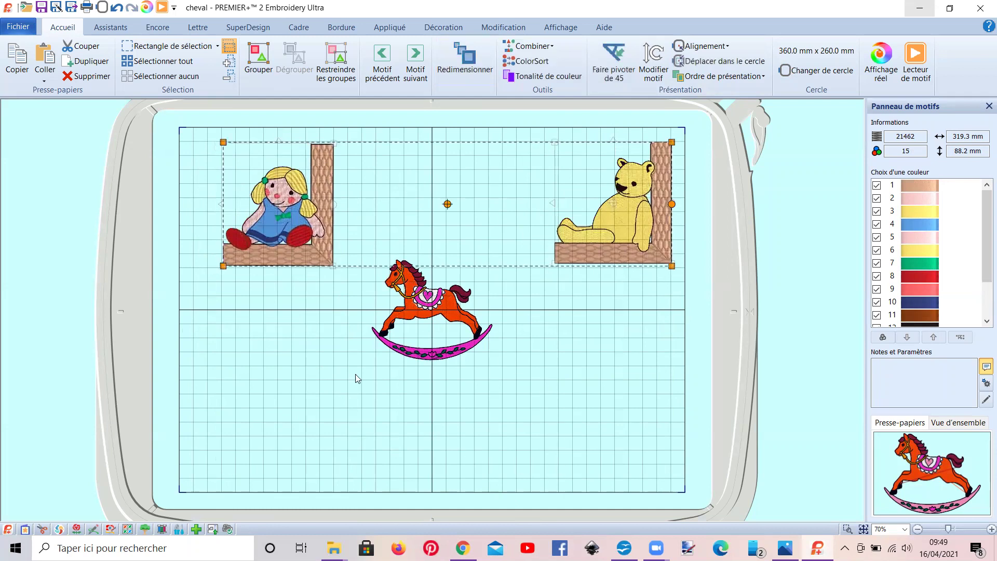
pyautogui.click(237, 352)
pyautogui.click(650, 221)
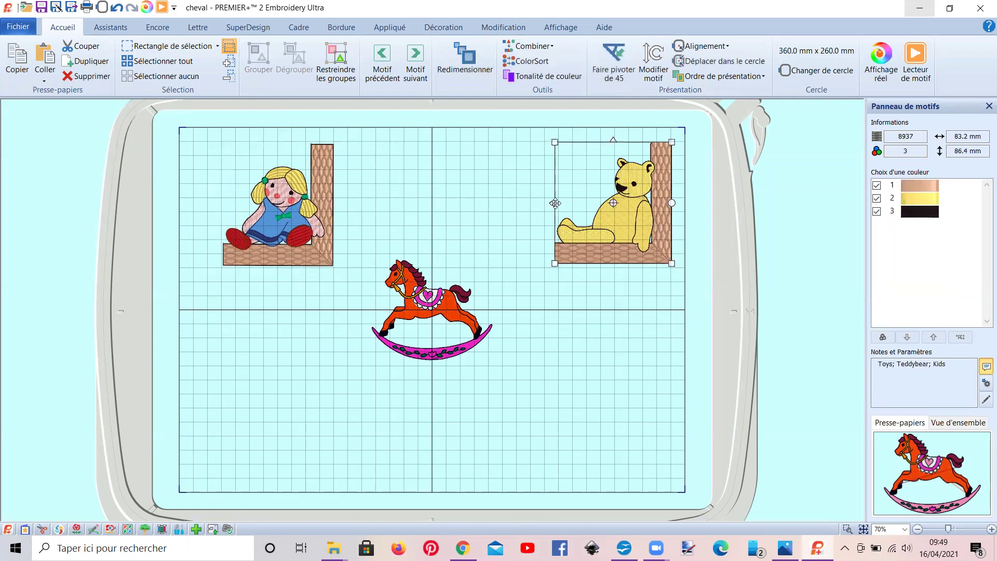
pyautogui.click(552, 203)
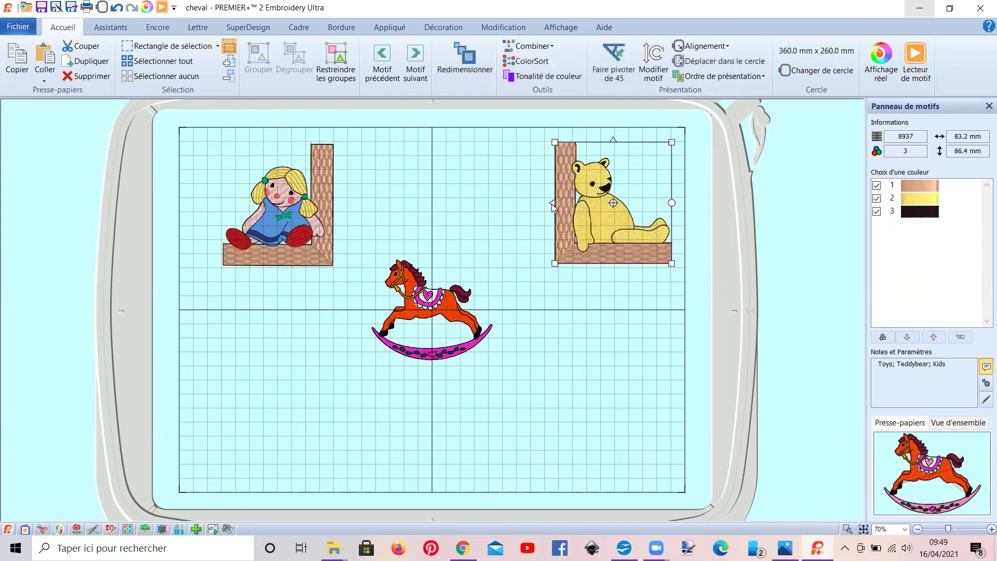
# Step: Duplicate the doll and bear bookends together, place the copies in the lower part of the hoop, and deselect everything
pyautogui.keyDown('ctrl'); pyautogui.click(316, 225); pyautogui.keyUp('ctrl')
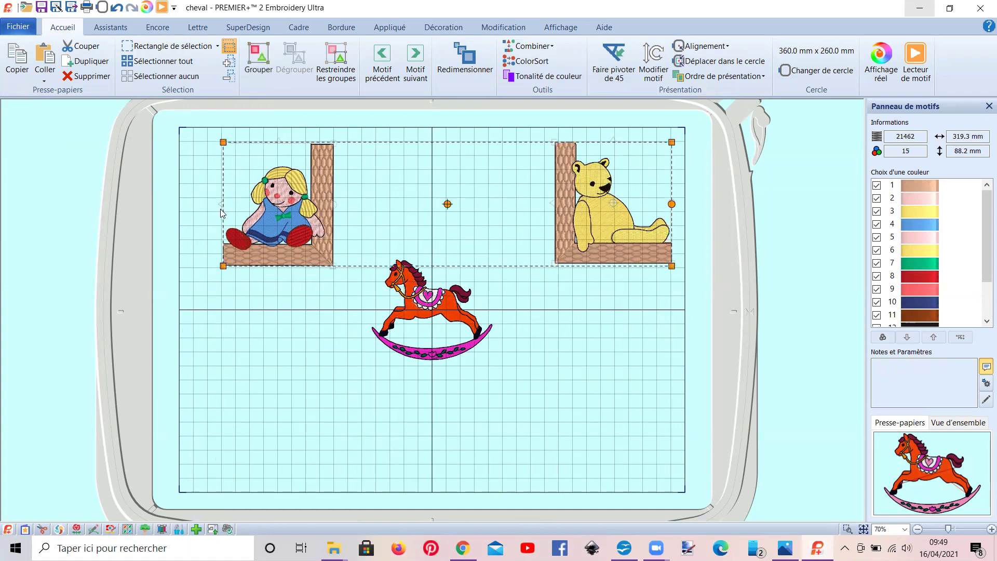
pyautogui.click(89, 61)
pyautogui.moveTo(307, 233); pyautogui.dragTo(294, 429)
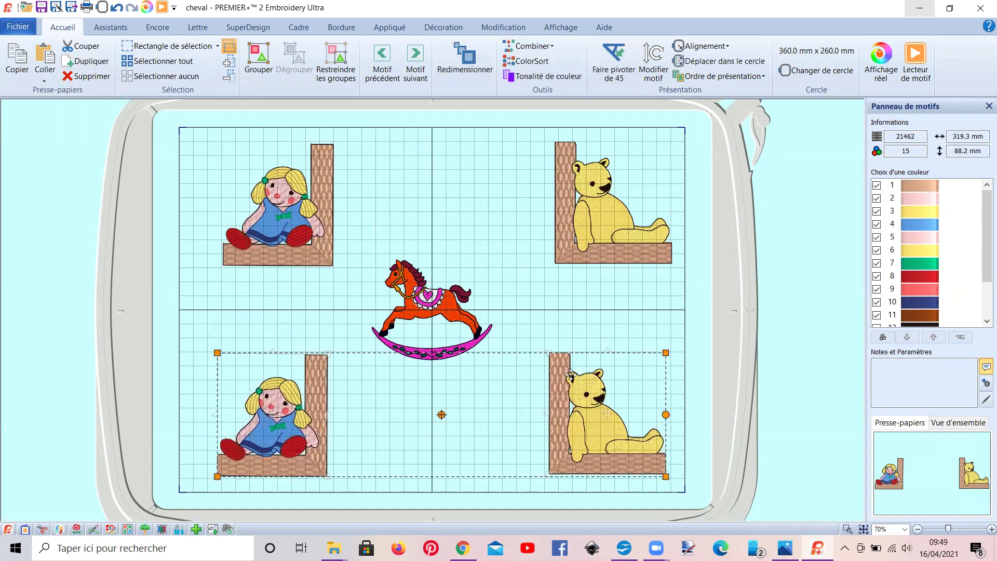
pyautogui.click(600, 307)
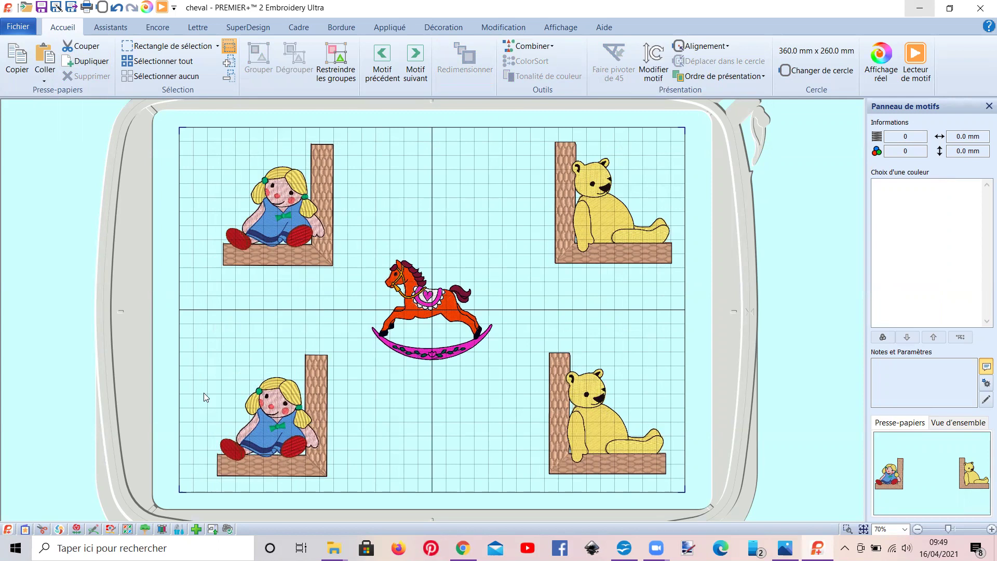
# Step: Combine the upper doll and bear bookends with Combiner sélection, and move the combined design slightly to the left
pyautogui.click(284, 246)
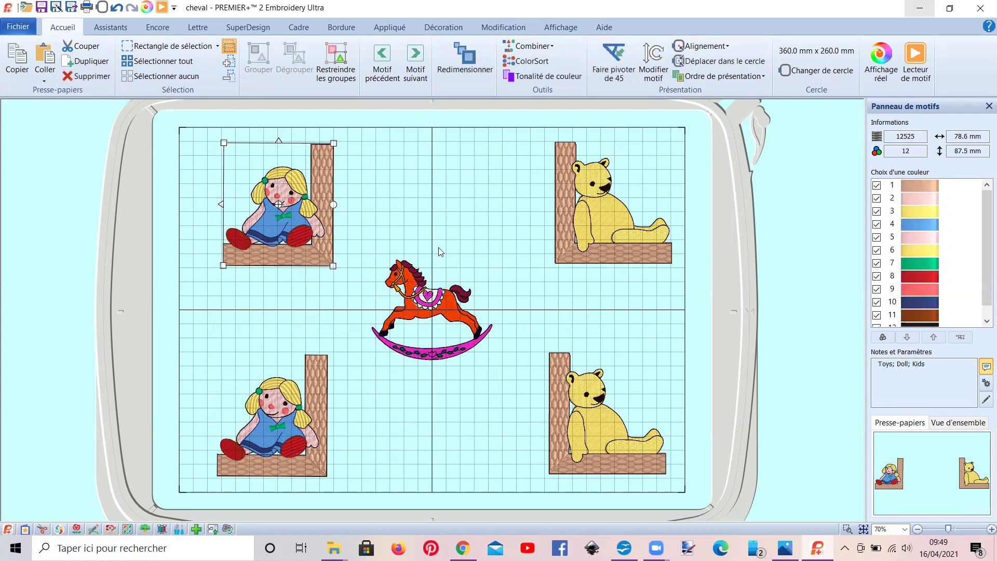
pyautogui.keyDown('ctrl'); pyautogui.click(610, 241); pyautogui.keyUp('ctrl')
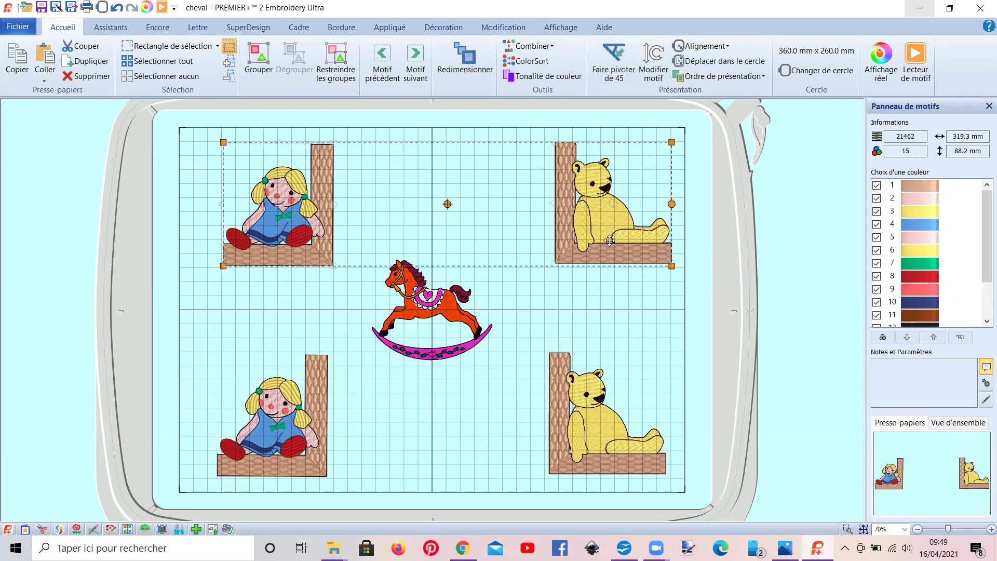
pyautogui.click(538, 45)
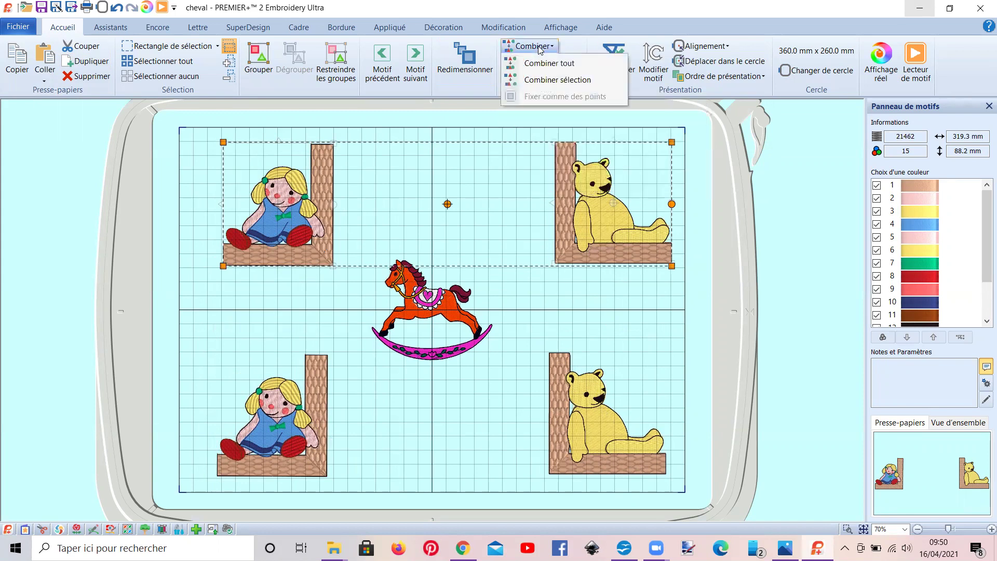
pyautogui.click(543, 80)
pyautogui.moveTo(463, 213)
pyautogui.mouseDown()
pyautogui.moveTo(433, 249)
pyautogui.moveTo(447, 213)
pyautogui.moveTo(451, 222)
pyautogui.mouseUp()
pyautogui.moveTo(453, 214); pyautogui.dragTo(452, 210)
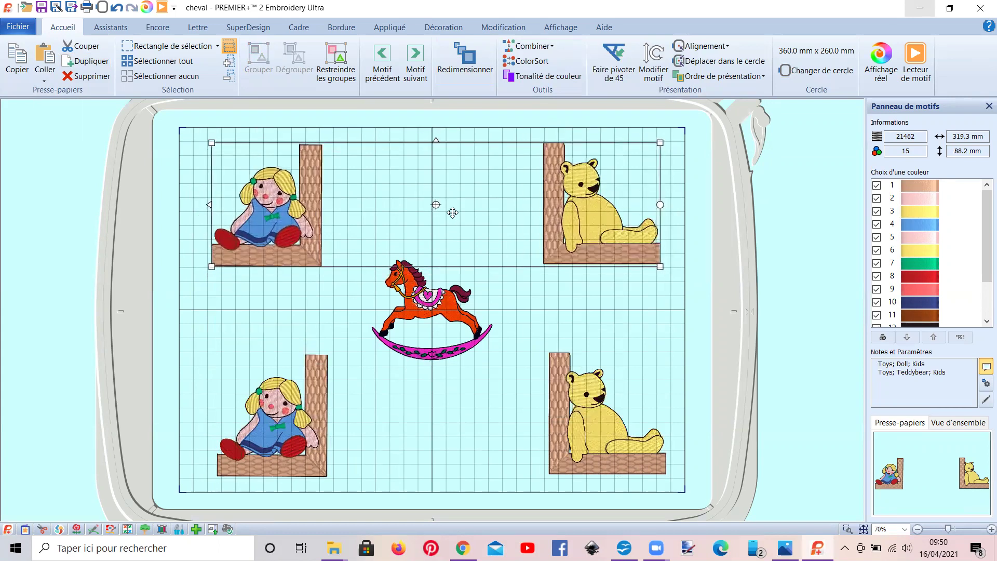
# Step: Undo the move and the combination of the upper bookends, and select the upper doll alone to check it before deselecting
pyautogui.click(115, 8)
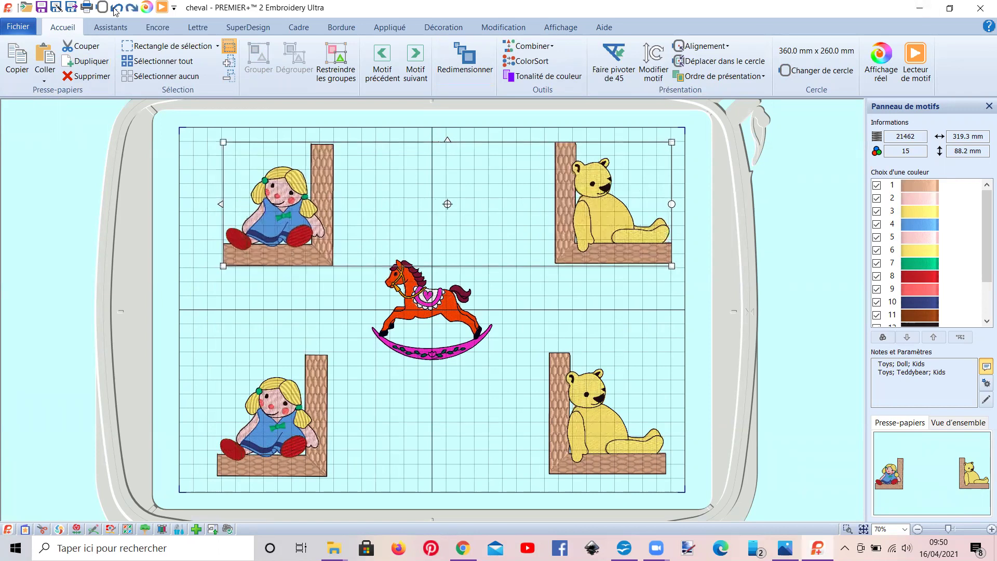
pyautogui.click(115, 8)
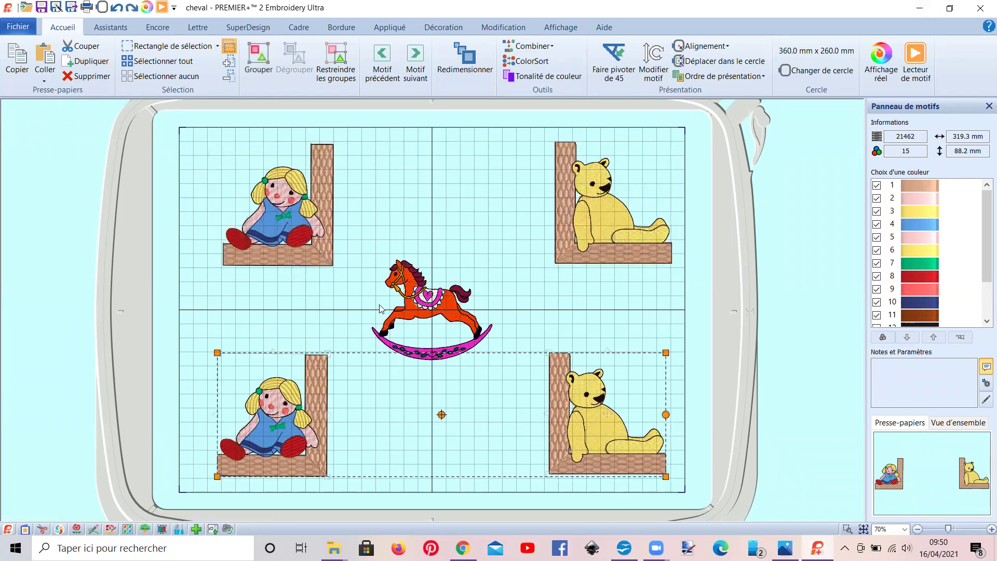
pyautogui.click(296, 246)
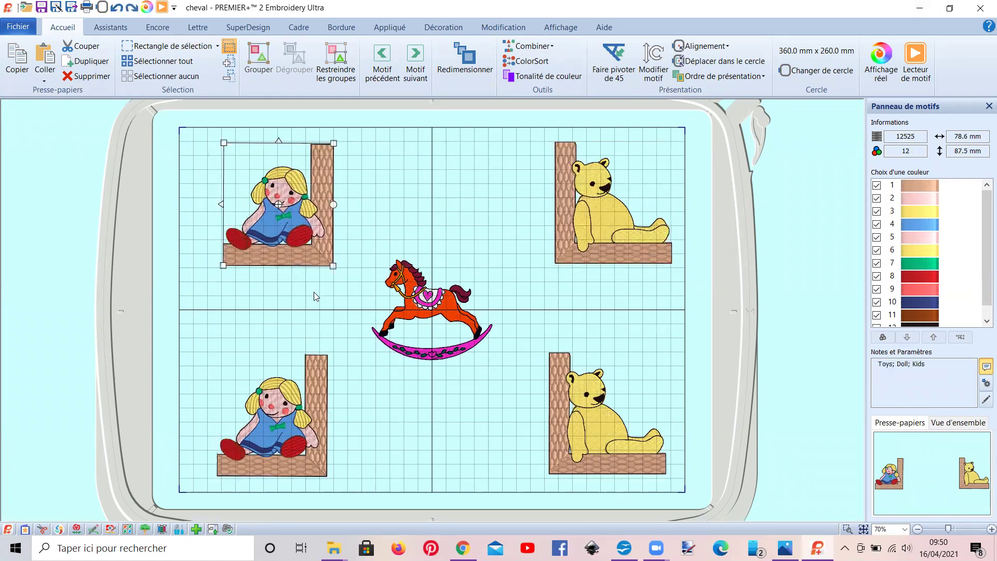
pyautogui.click(332, 437)
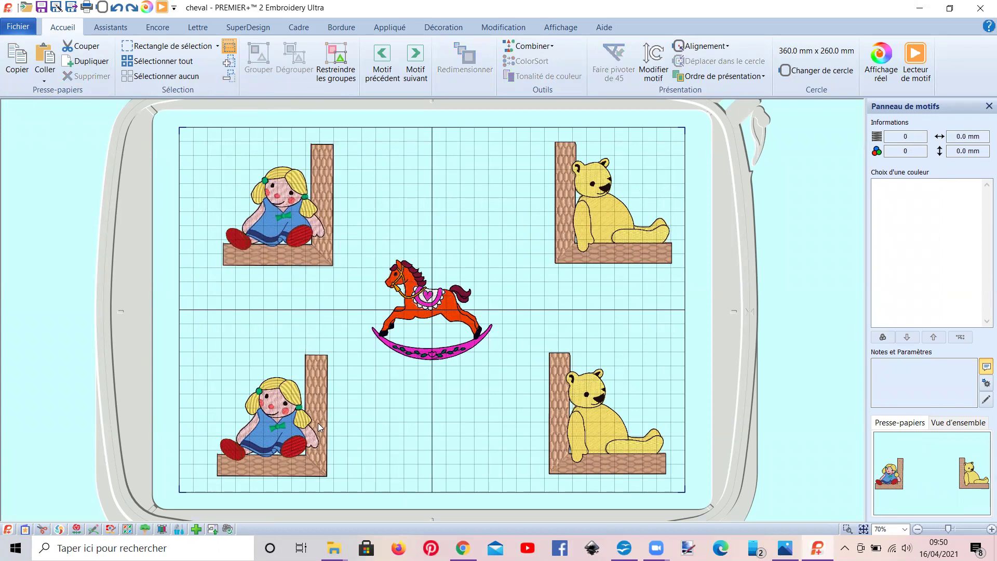
# Step: Move the lower doll and bear bookends together slightly left and down in the hoop, and deselect them
pyautogui.click(318, 427)
pyautogui.keyDown('ctrl'); pyautogui.click(581, 415); pyautogui.keyUp('ctrl')
pyautogui.moveTo(536, 354); pyautogui.dragTo(508, 403)
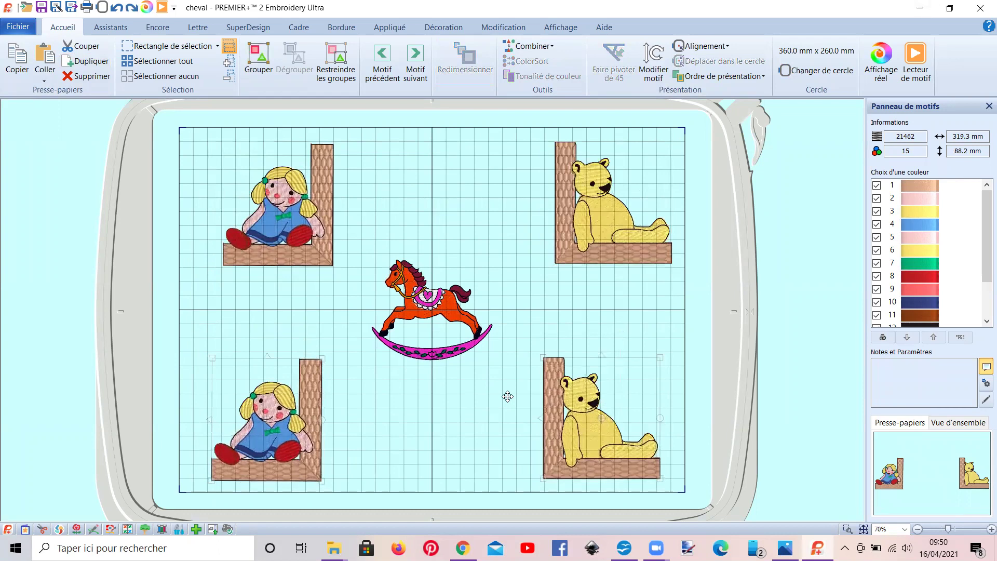
pyautogui.click(467, 221)
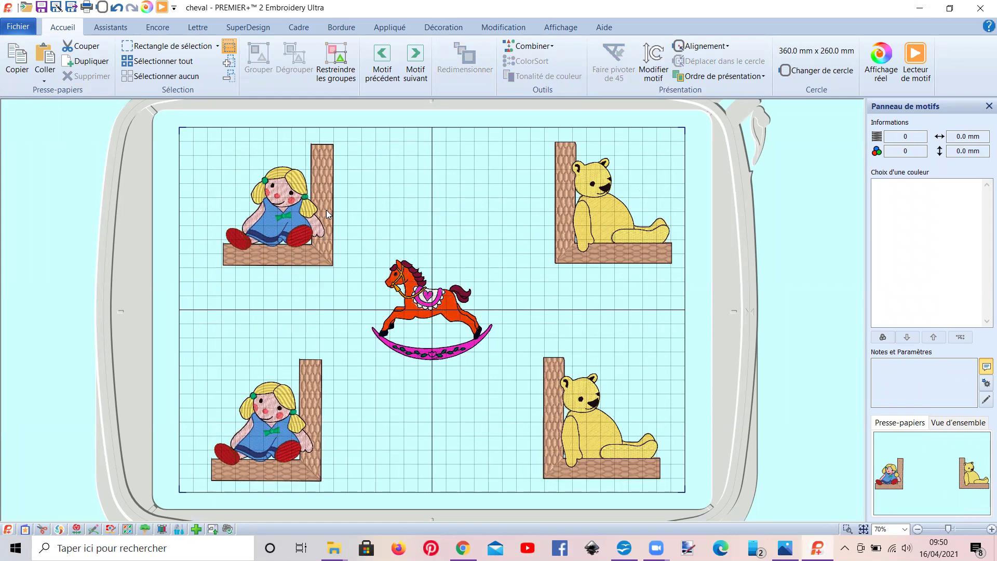
# Step: Insert Baby Rabbits.vp4 and place it slightly tilted, with one rabbit on the rocking horse's back
pyautogui.click(18, 28)
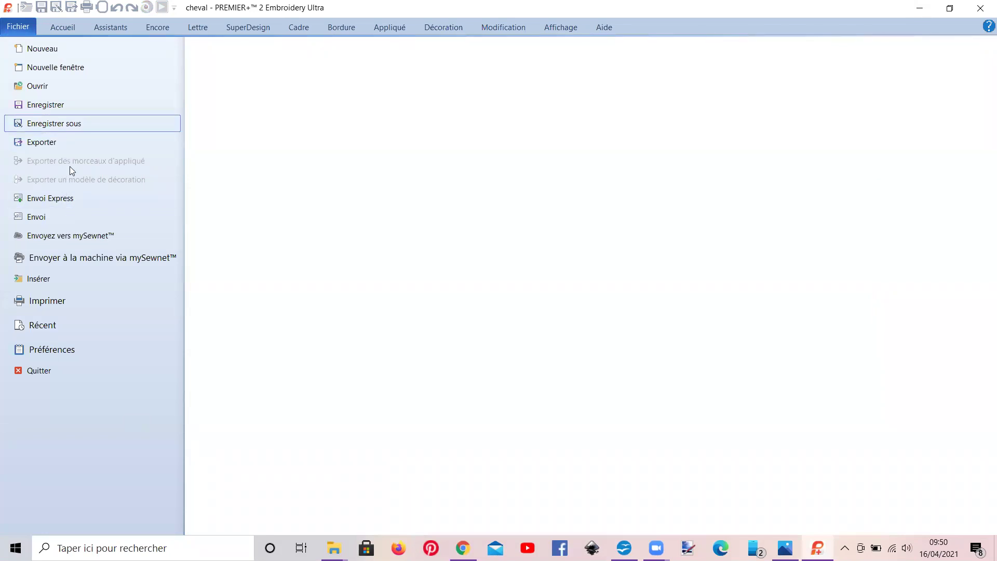
pyautogui.click(64, 279)
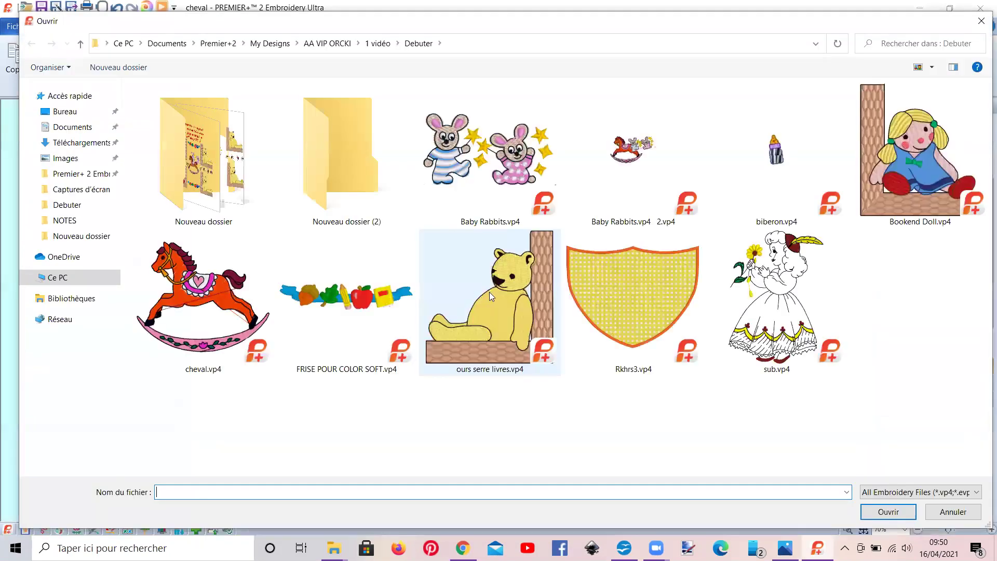
pyautogui.click(519, 179)
pyautogui.click(878, 510)
pyautogui.moveTo(445, 322); pyautogui.dragTo(536, 264)
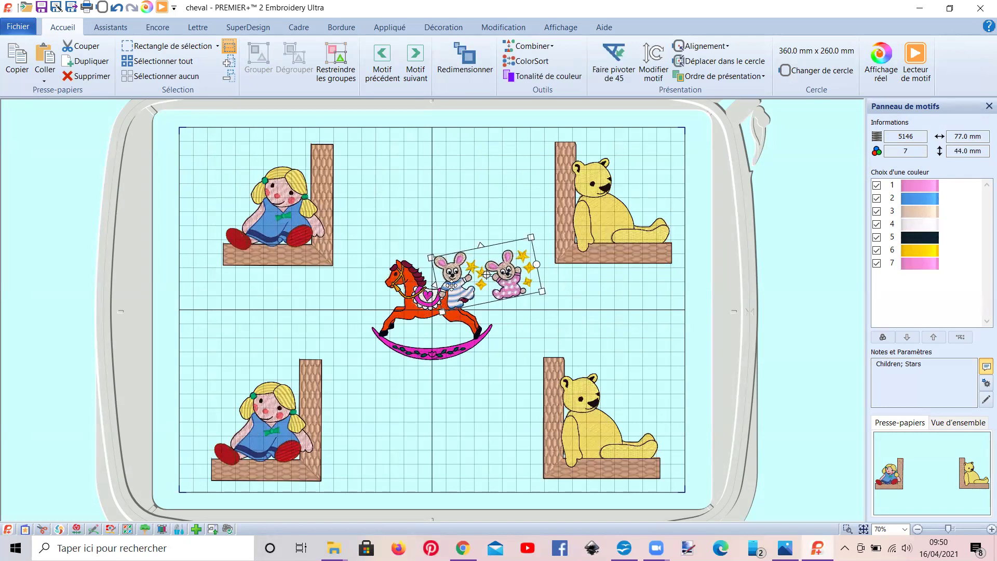
# Step: Play the stitch-out of all designs in Lecteur de motif and fast-forward through the horse
pyautogui.click(914, 61)
pyautogui.scroll(3, 315, 328)
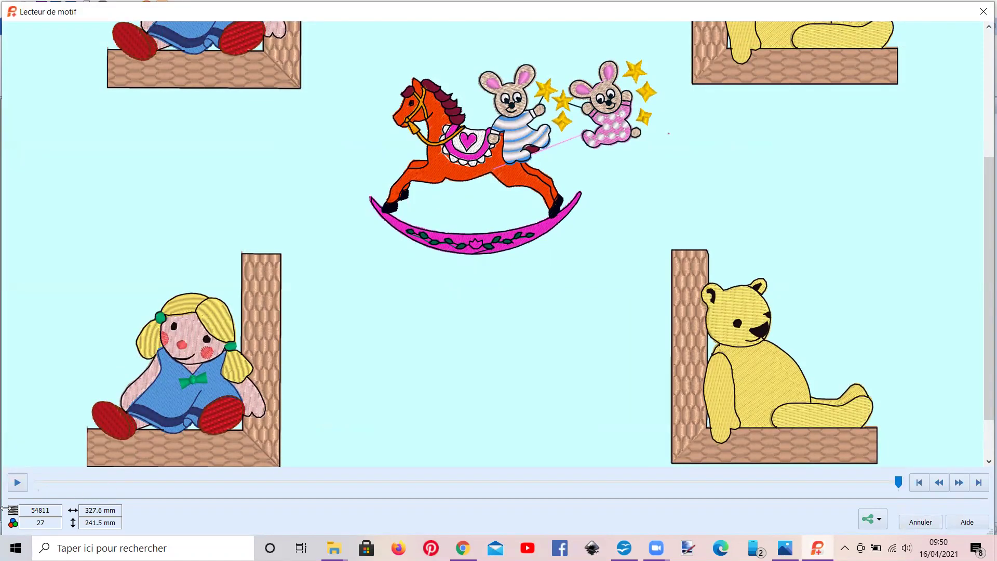
pyautogui.click(17, 483)
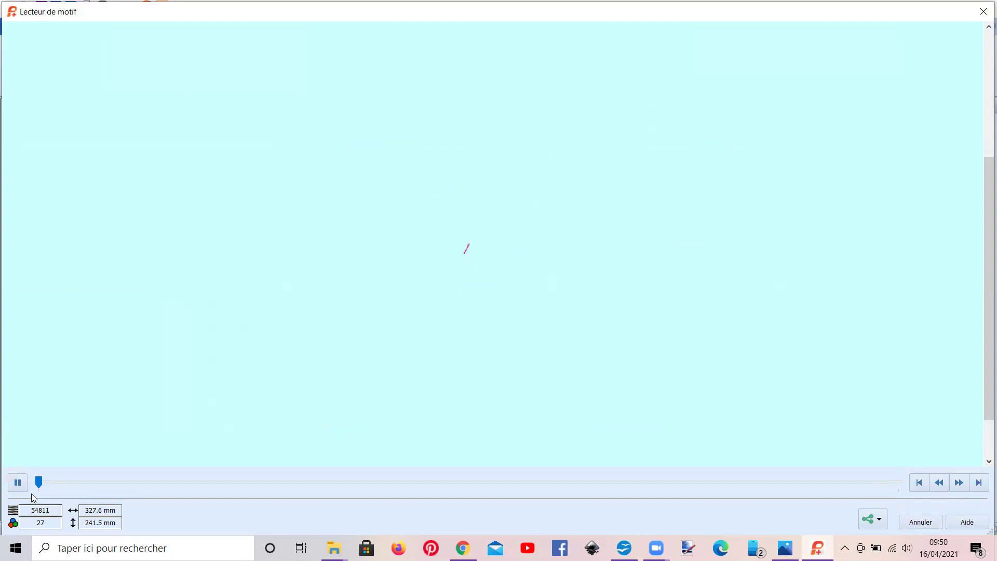
pyautogui.click(961, 485)
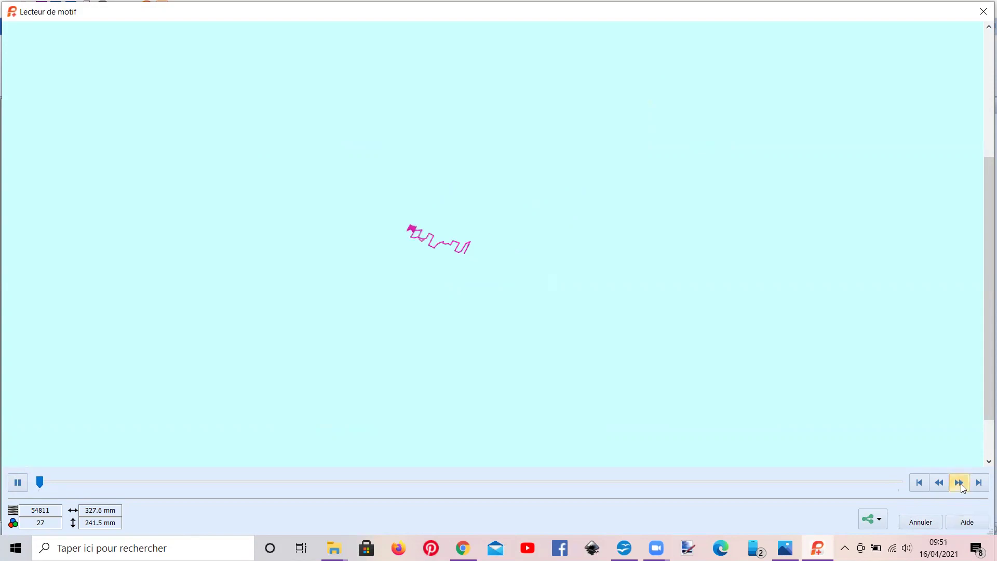
pyautogui.click(961, 485)
pyautogui.click(962, 486)
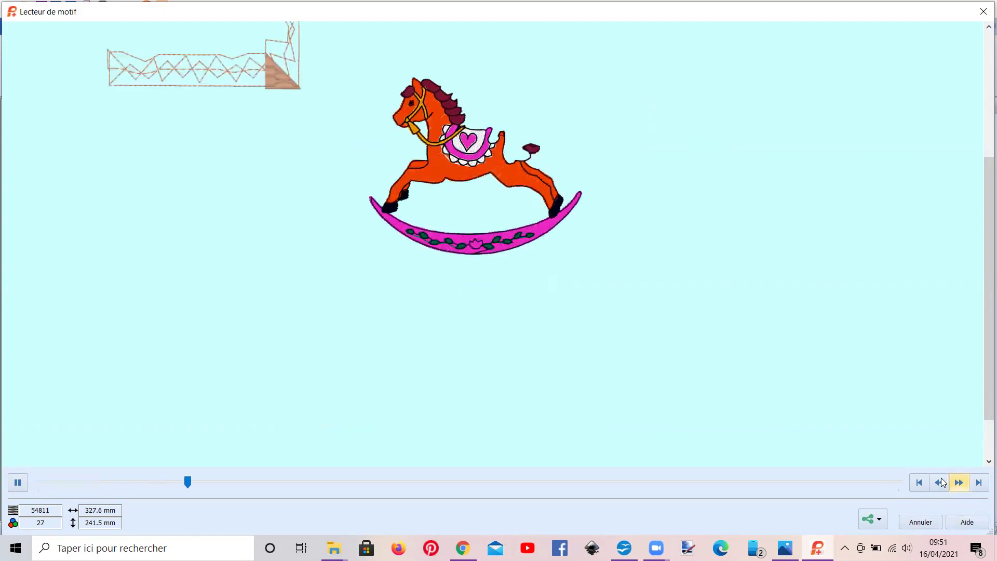
# Step: Try the rewind control in the stitch-out playback, and jump to the end of the stitching
pyautogui.click(937, 483)
pyautogui.click(937, 484)
pyautogui.click(937, 484)
pyautogui.click(937, 484)
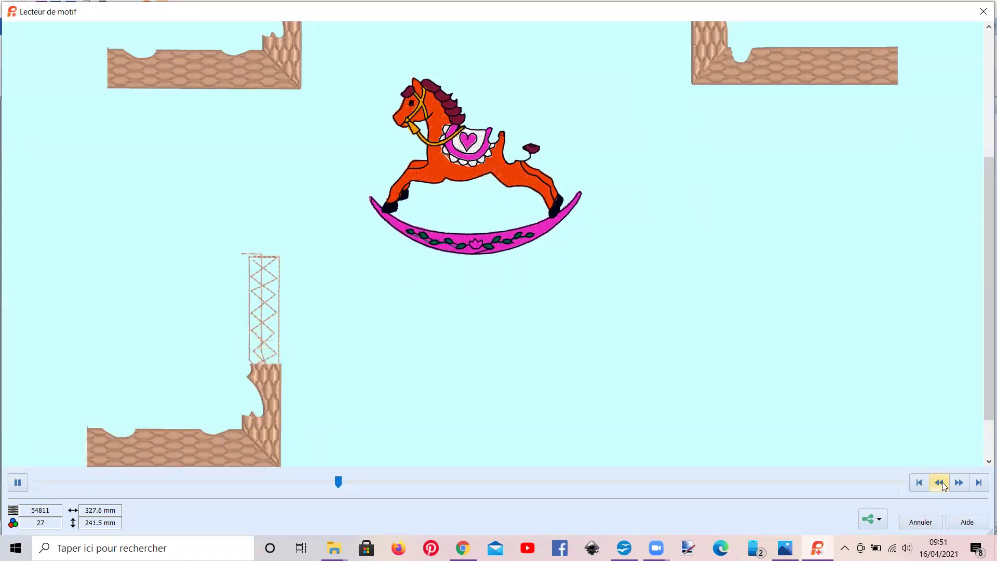
pyautogui.click(980, 483)
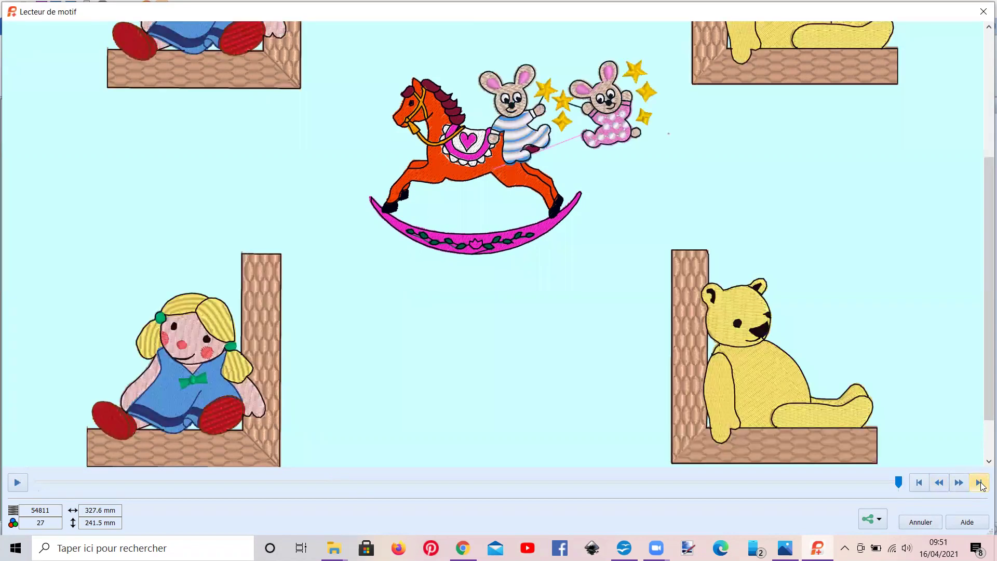
# Step: Restart the stitch-out at high speed, pause it, scrub to about the middle of the stitching, and close the player
pyautogui.click(920, 486)
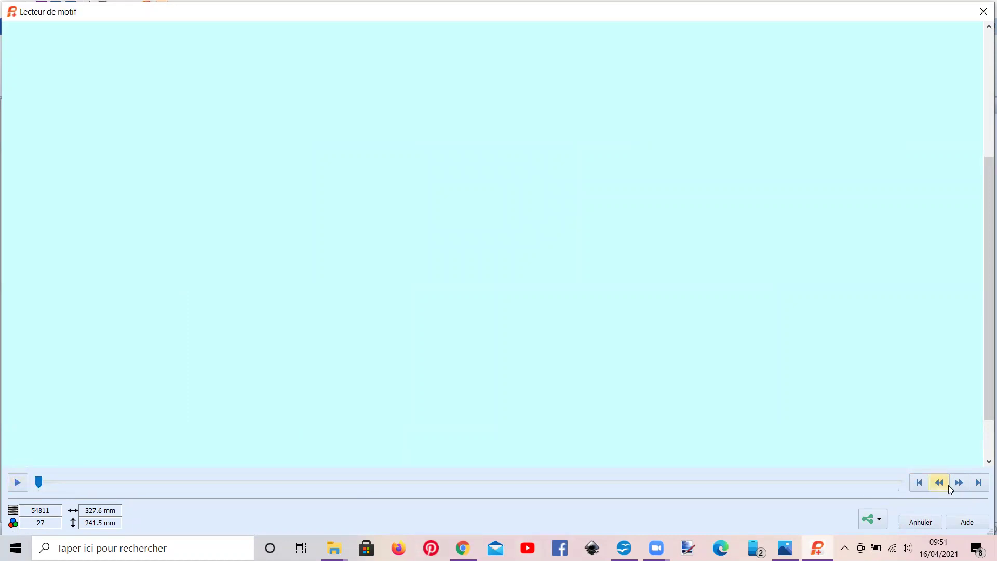
pyautogui.click(959, 482)
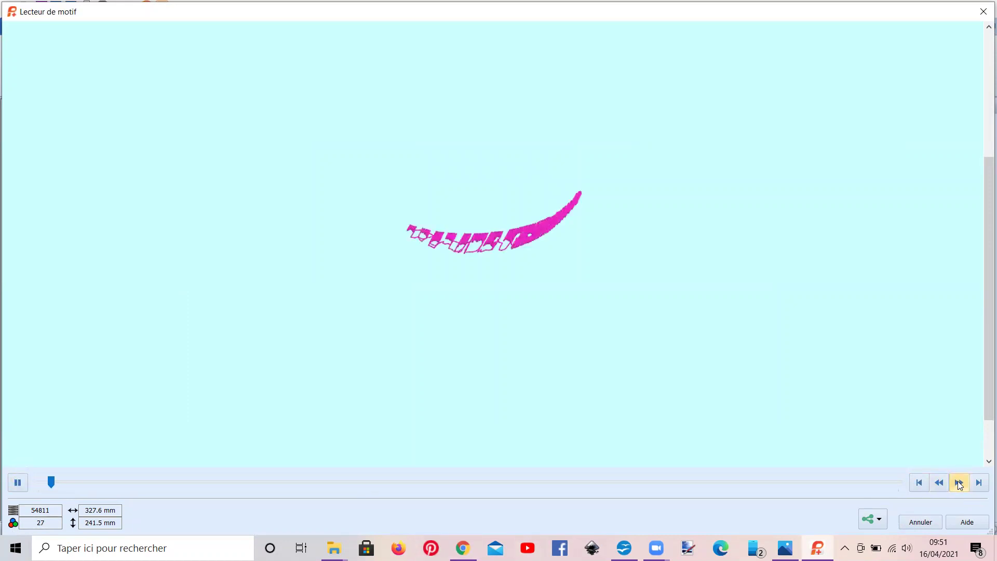
pyautogui.click(16, 484)
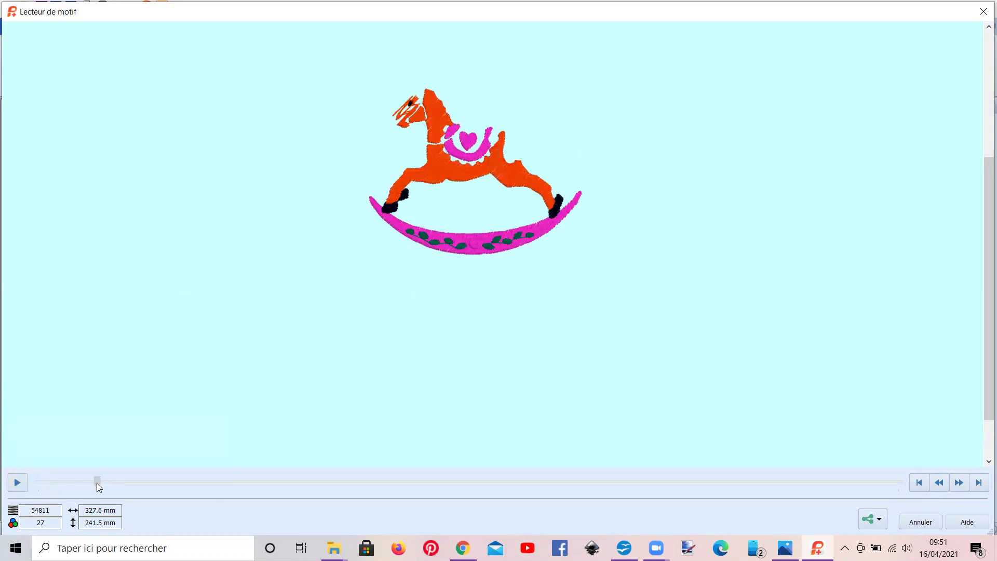
pyautogui.click(331, 494)
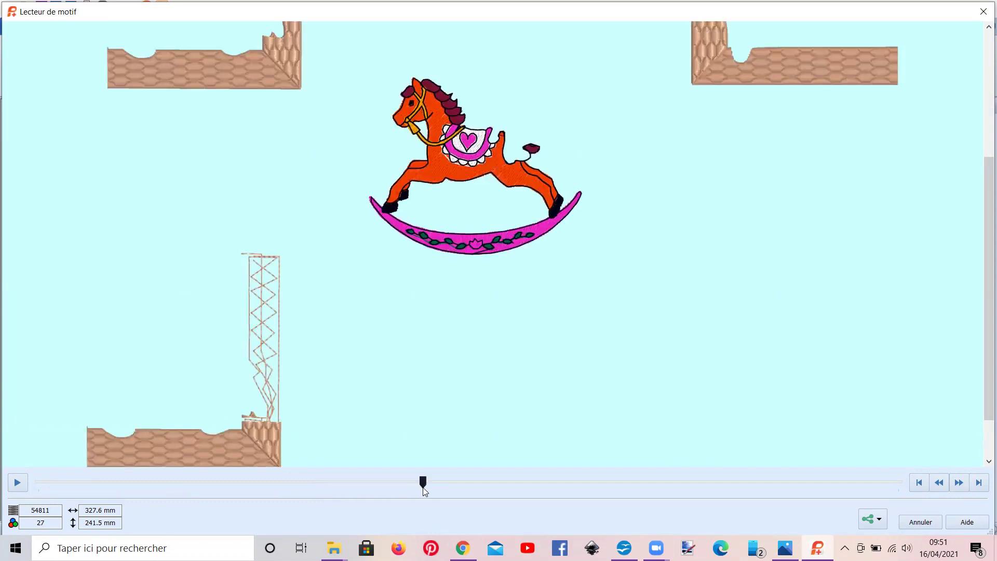
pyautogui.moveTo(493, 491); pyautogui.dragTo(540, 494)
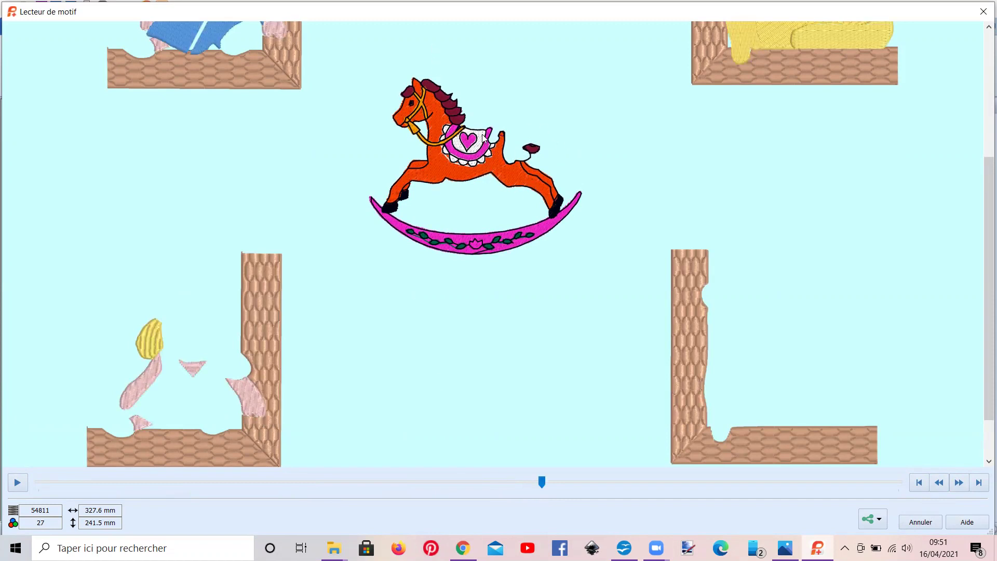
pyautogui.click(983, 12)
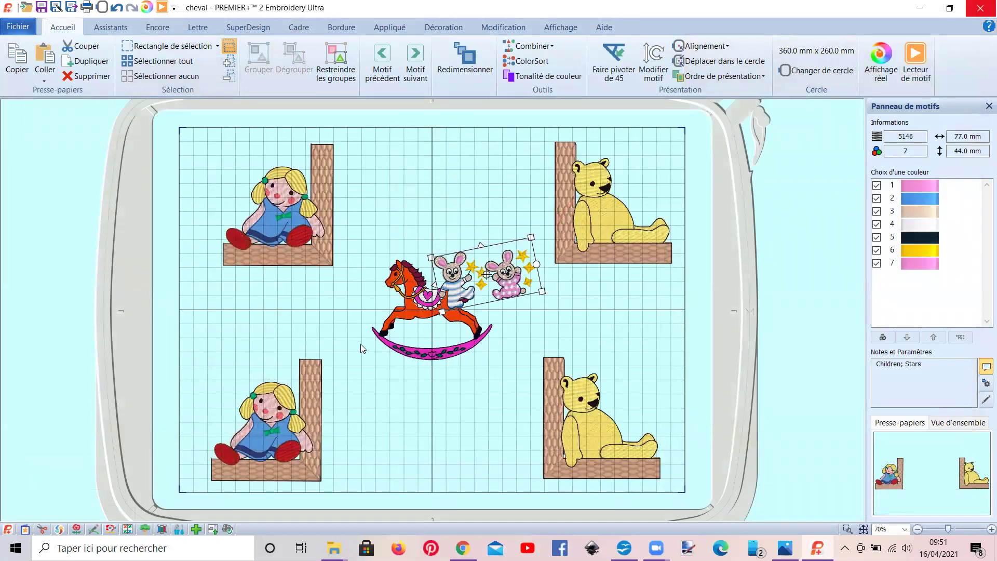
# Step: Turn off Supprimer la superposition lors de la comb. de broderies in the preferences, and combine all designs with Combiner tout
pyautogui.click(20, 27)
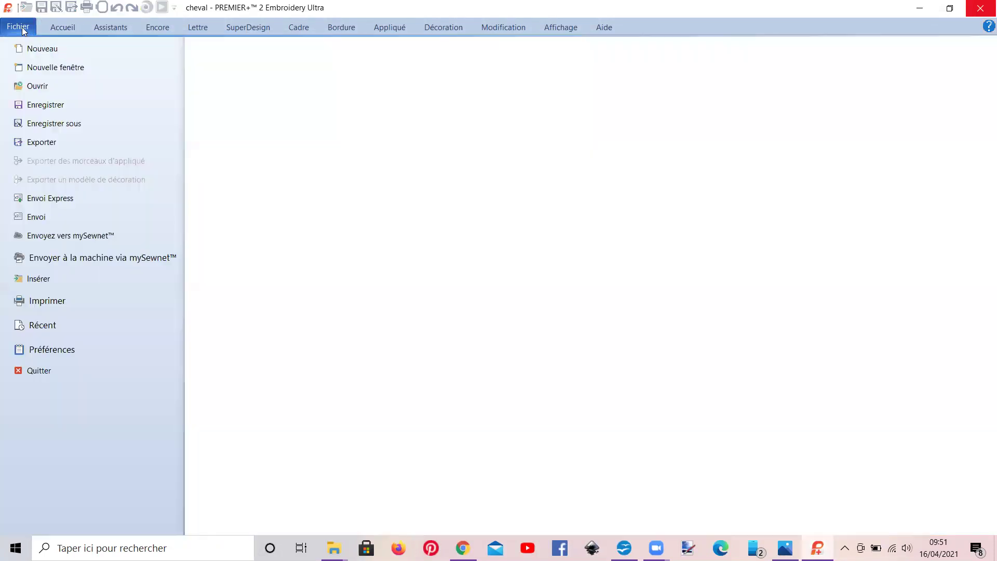
pyautogui.click(60, 350)
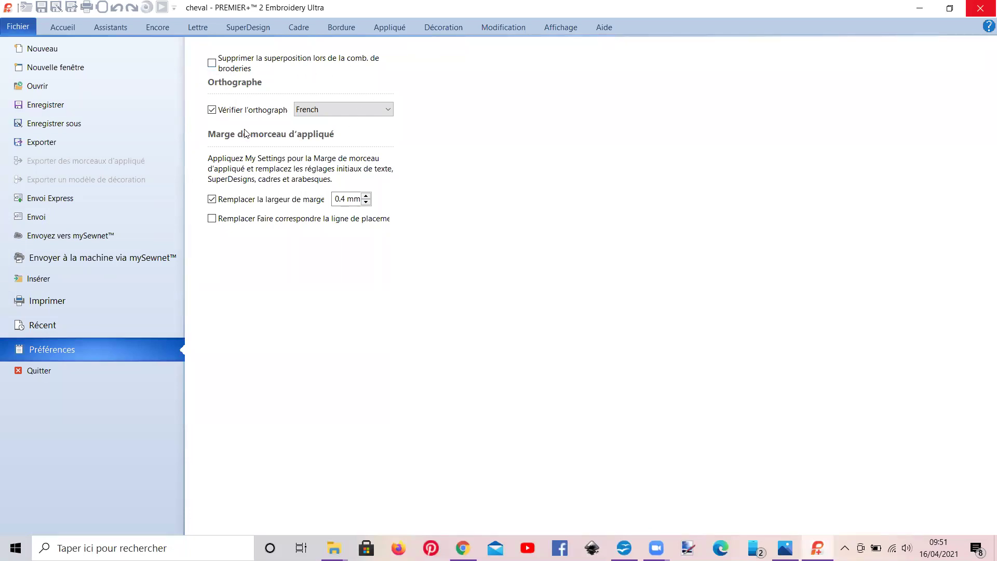
pyautogui.click(64, 29)
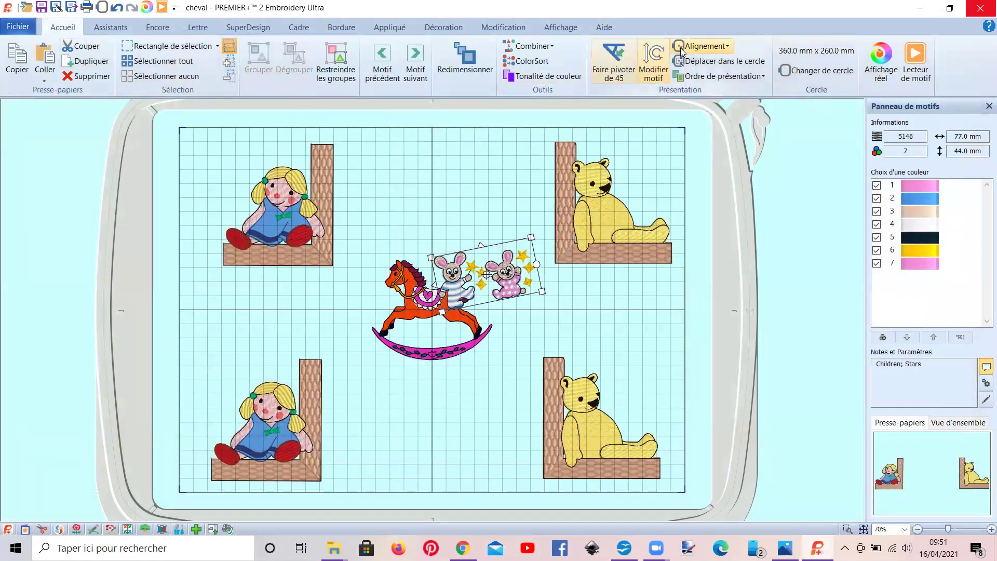
pyautogui.click(538, 45)
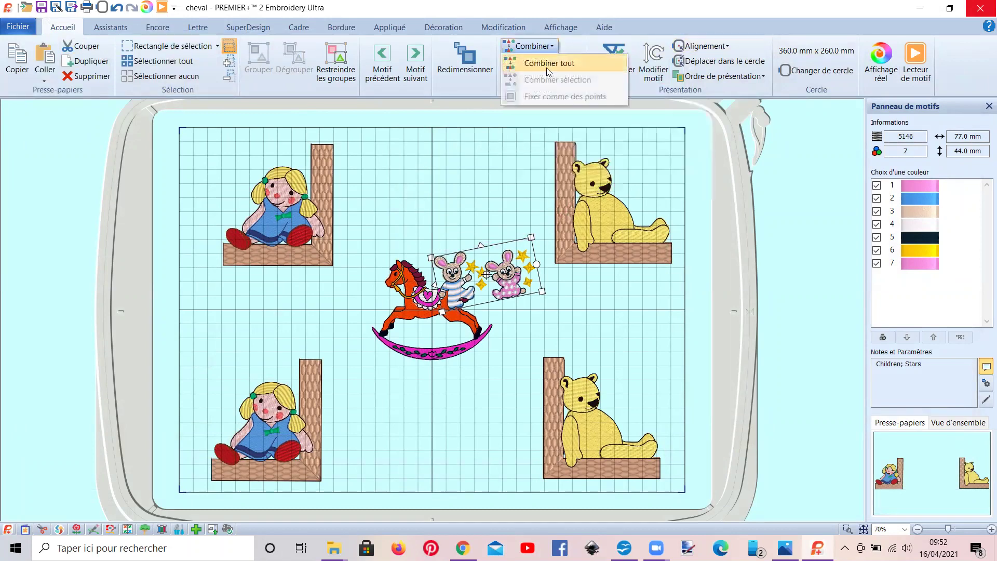
pyautogui.click(547, 64)
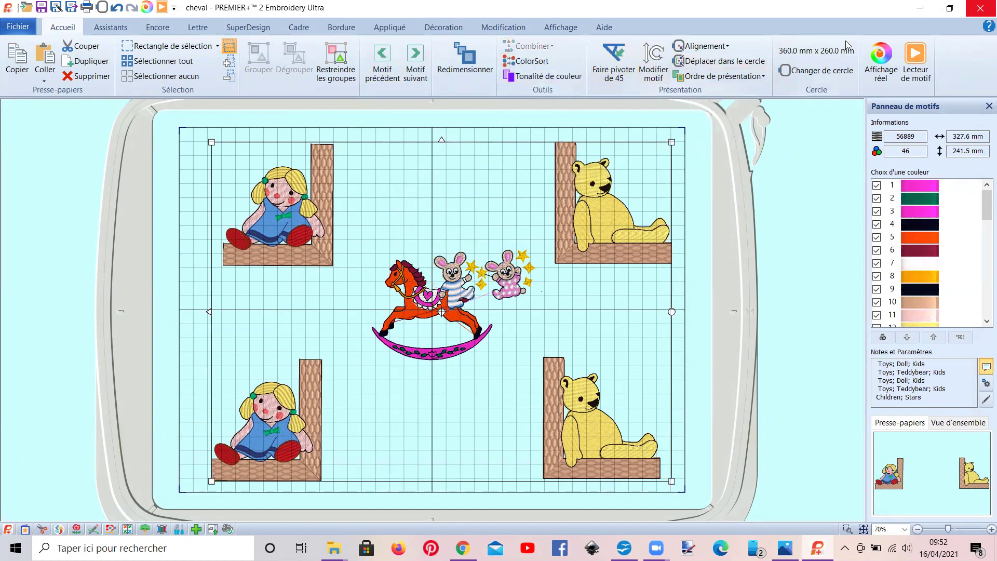
# Step: Play the combined design in Lecteur de motif, jump to the end, and scrub back to examine the horse beneath the rabbits
pyautogui.click(913, 61)
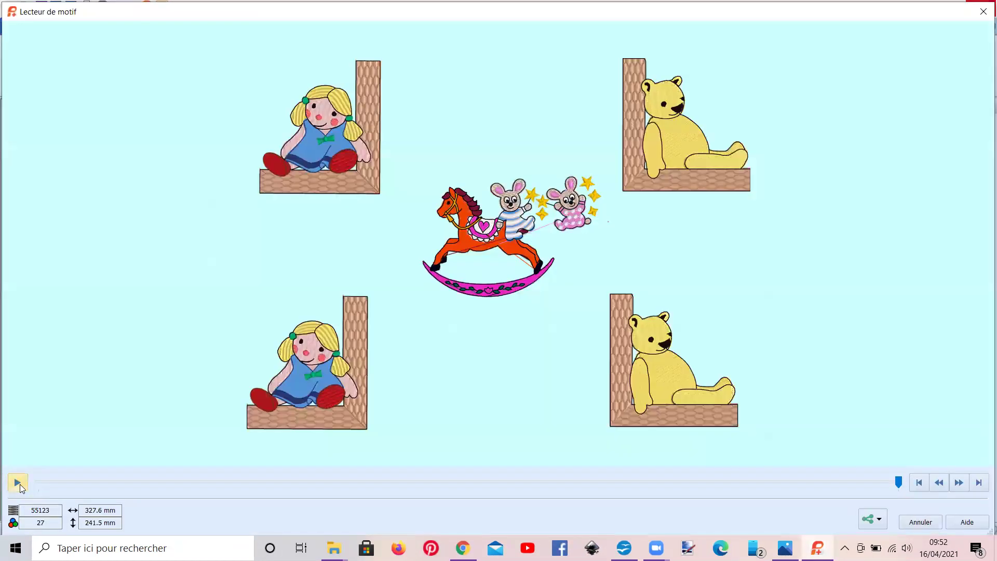
pyautogui.click(20, 485)
pyautogui.moveTo(39, 487); pyautogui.dragTo(163, 501)
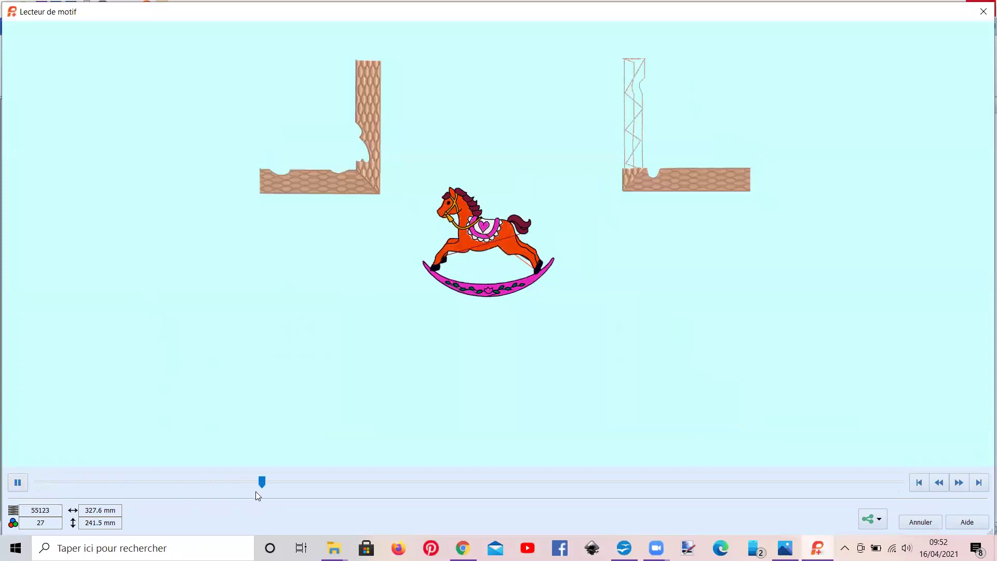
pyautogui.click(980, 478)
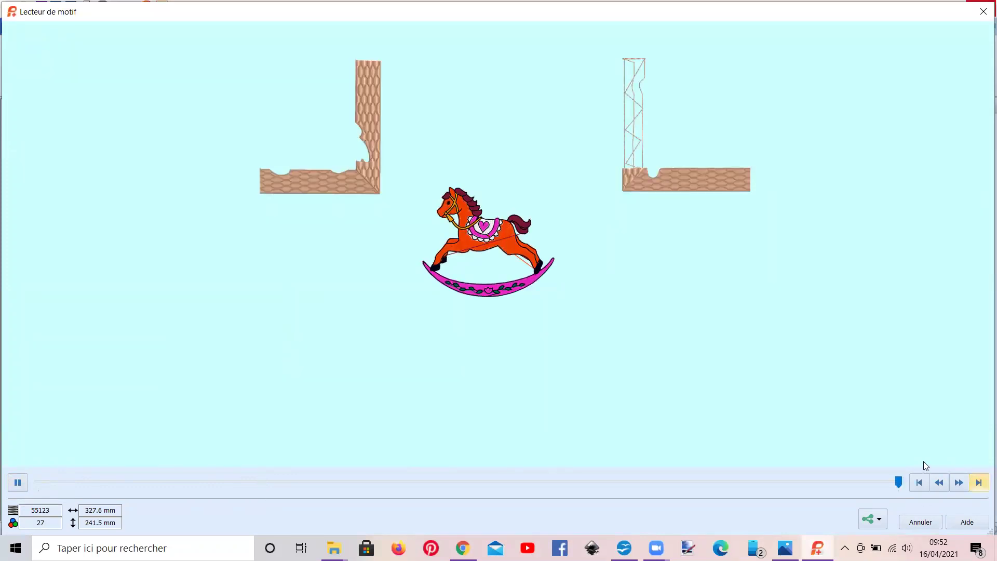
pyautogui.click(896, 487)
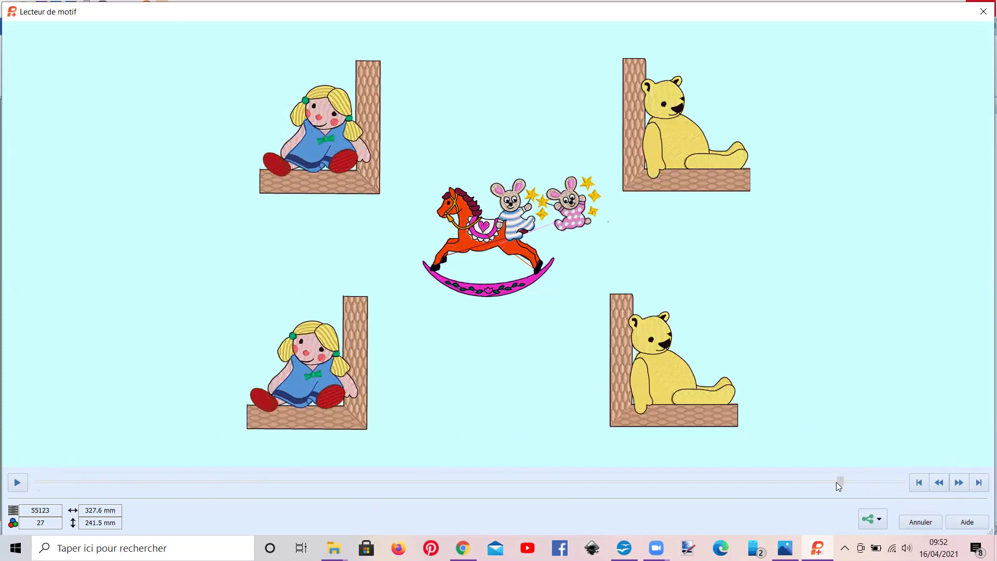
pyautogui.moveTo(803, 483); pyautogui.dragTo(798, 483)
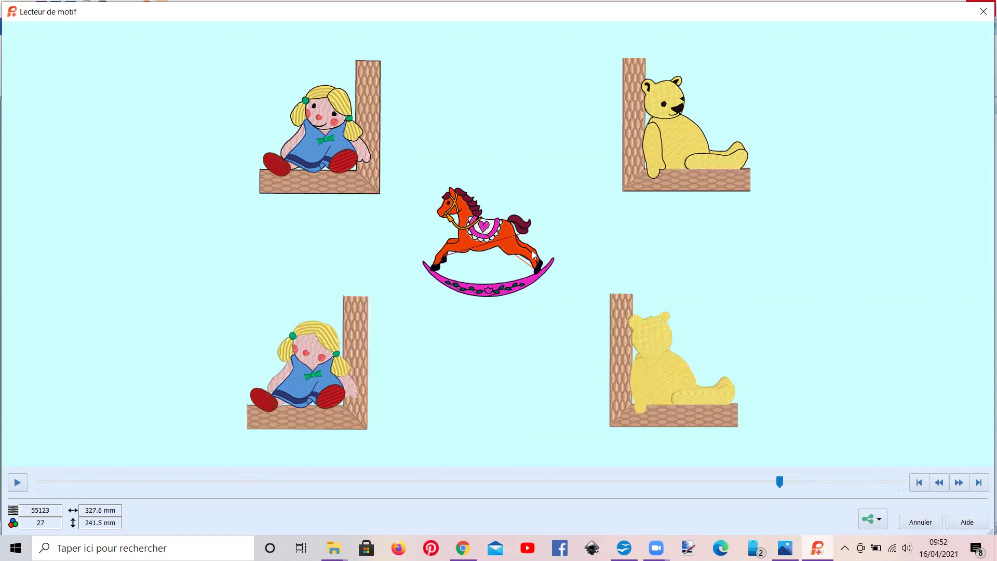
# Step: Close the stitch-out player and review the preference for removing overlap when combining embroideries
pyautogui.click(983, 12)
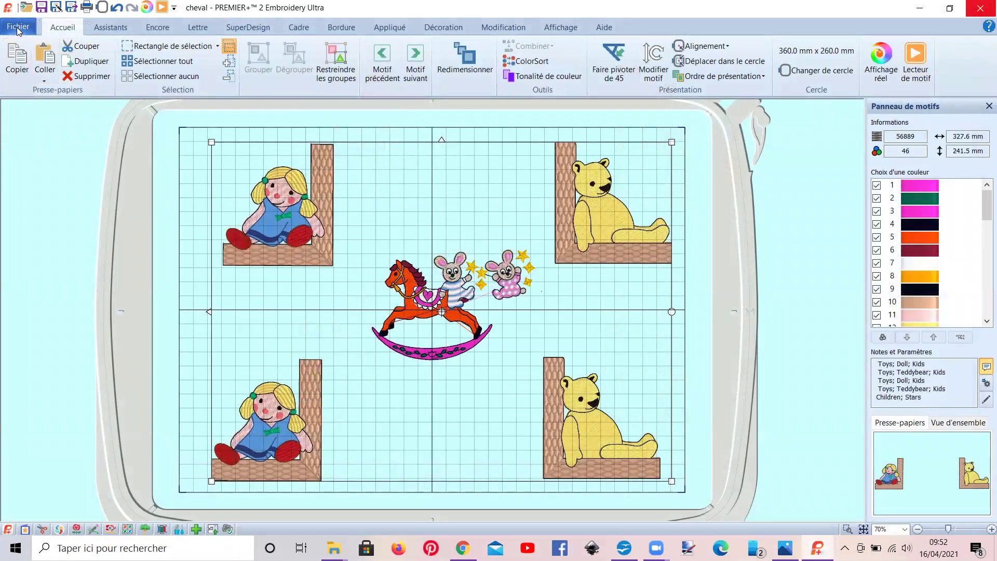
pyautogui.click(17, 27)
pyautogui.click(26, 345)
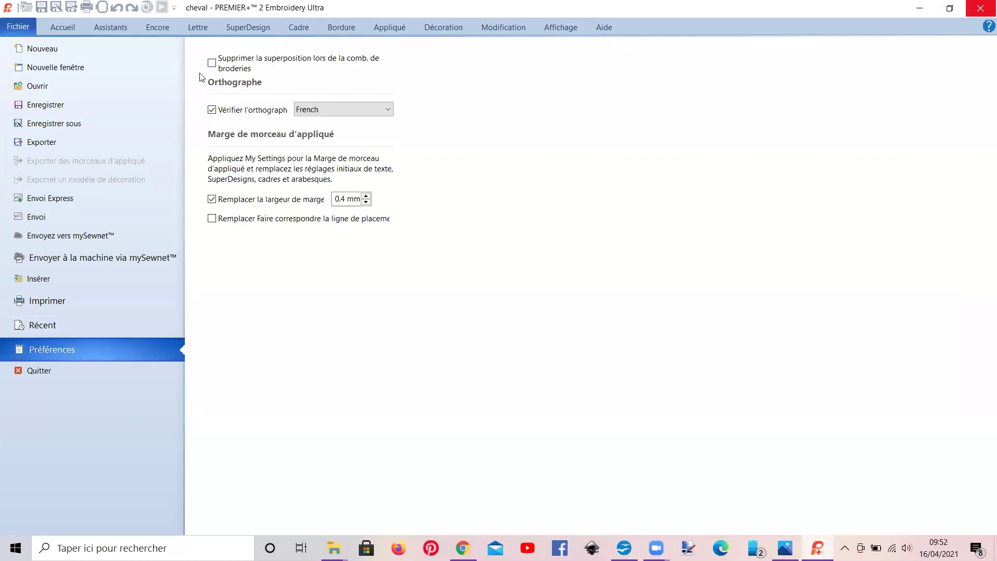
pyautogui.press('Escape')
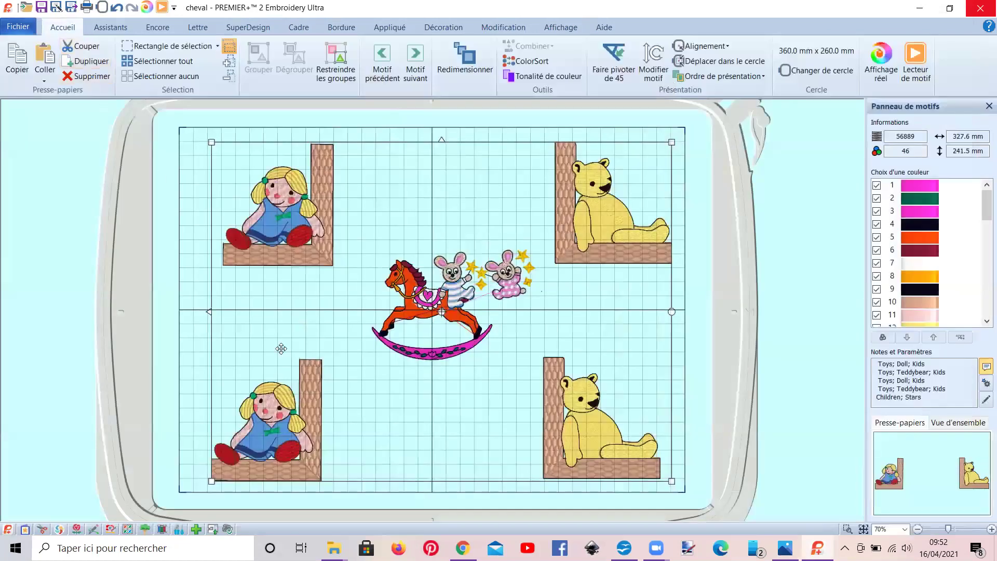
# Step: Deselect the combined design and insert Bugs Fun Border.vp4 from the ENFANT folder
pyautogui.click(43, 262)
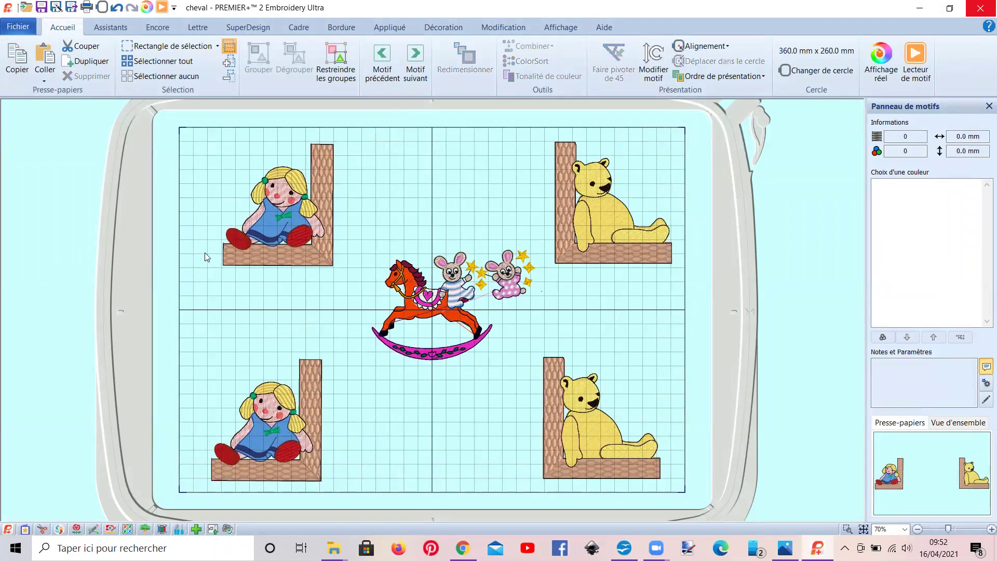
pyautogui.click(18, 27)
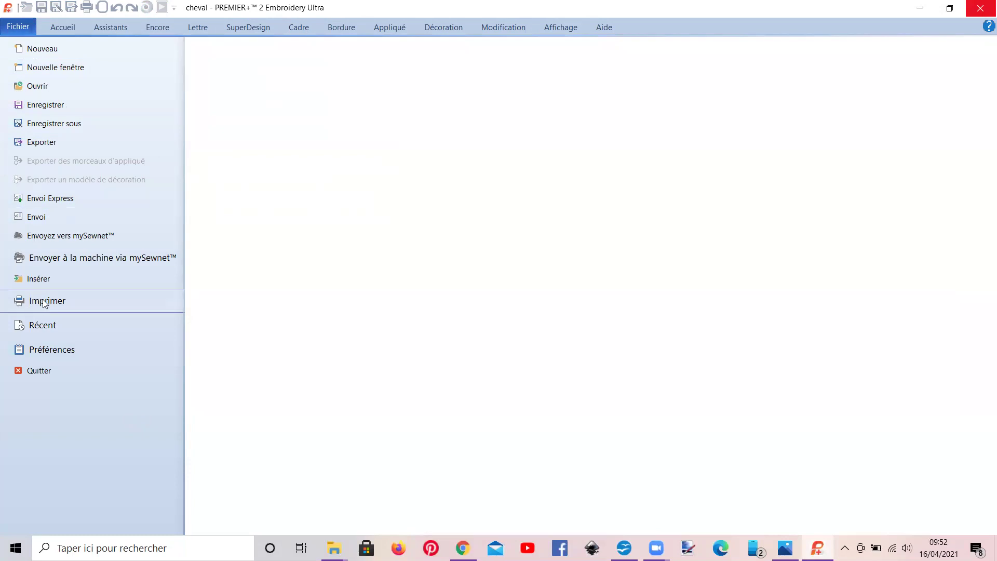
pyautogui.click(49, 278)
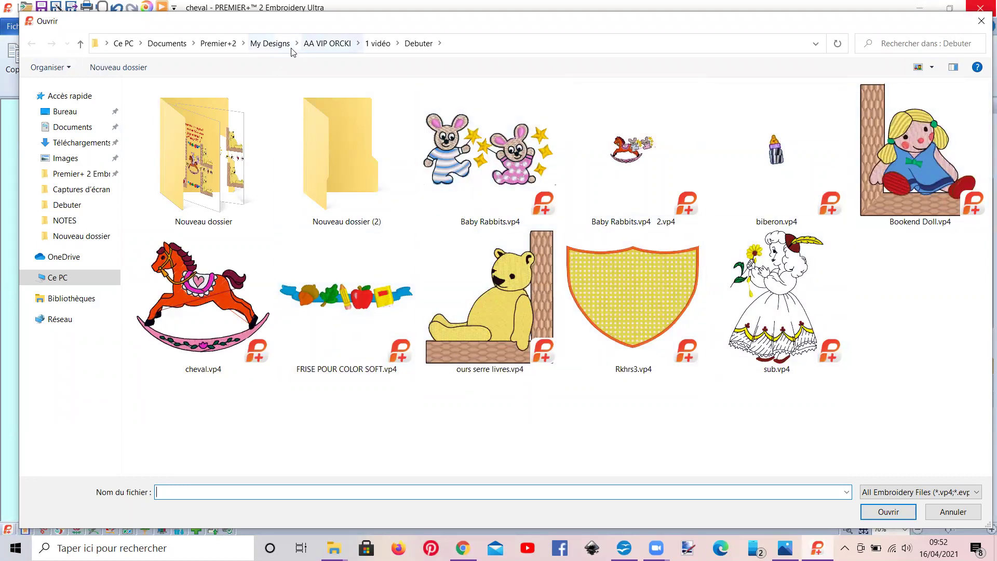
pyautogui.click(321, 45)
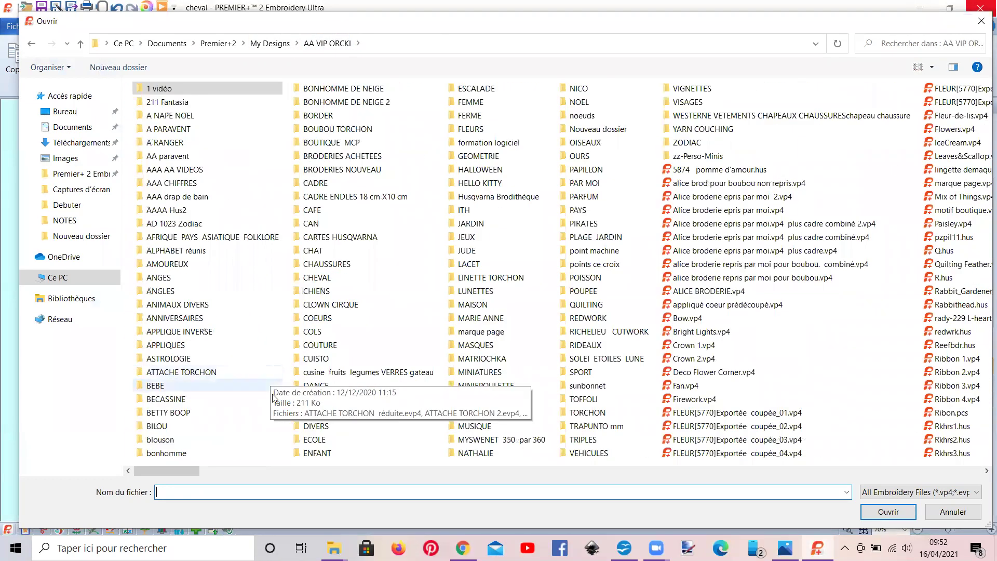
pyautogui.doubleClick(317, 453)
pyautogui.scroll(-20, 399, 344)
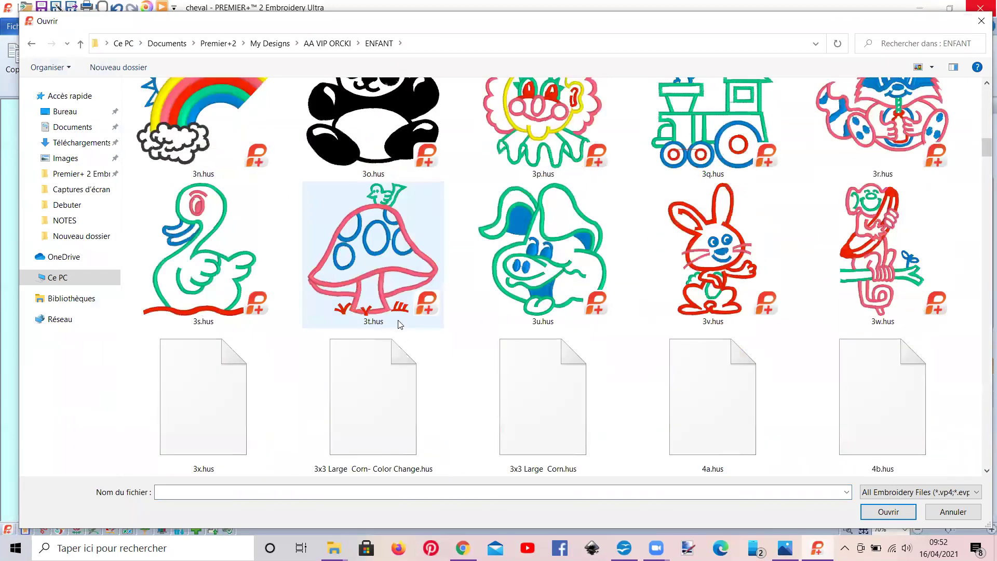
pyautogui.scroll(-10, 399, 322)
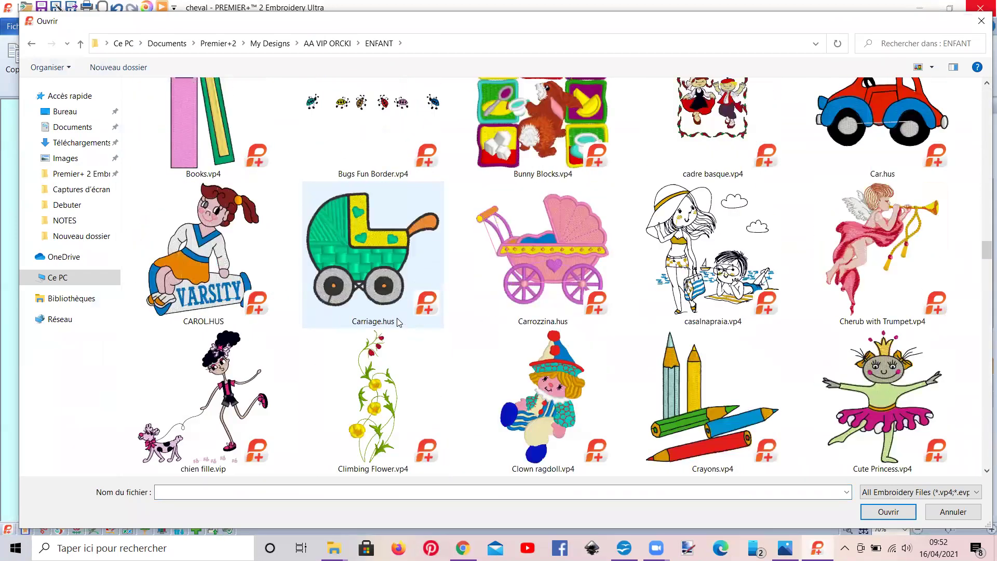
pyautogui.scroll(4, 396, 318)
pyautogui.doubleClick(353, 443)
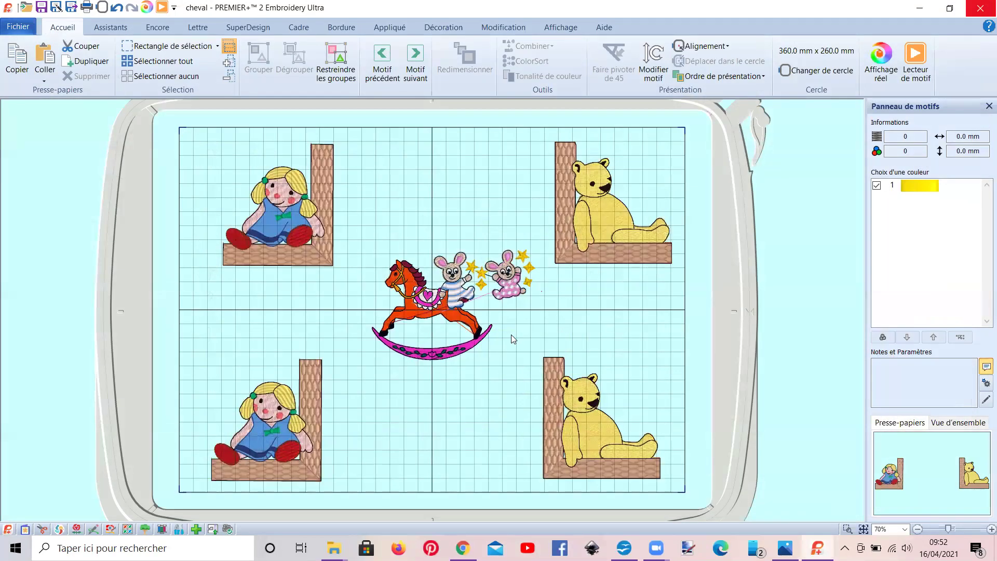
# Step: Move the bug border so its end overlaps the horse, and send it behind all designs with Déplacer tout derrière
pyautogui.moveTo(488, 311); pyautogui.dragTo(368, 302)
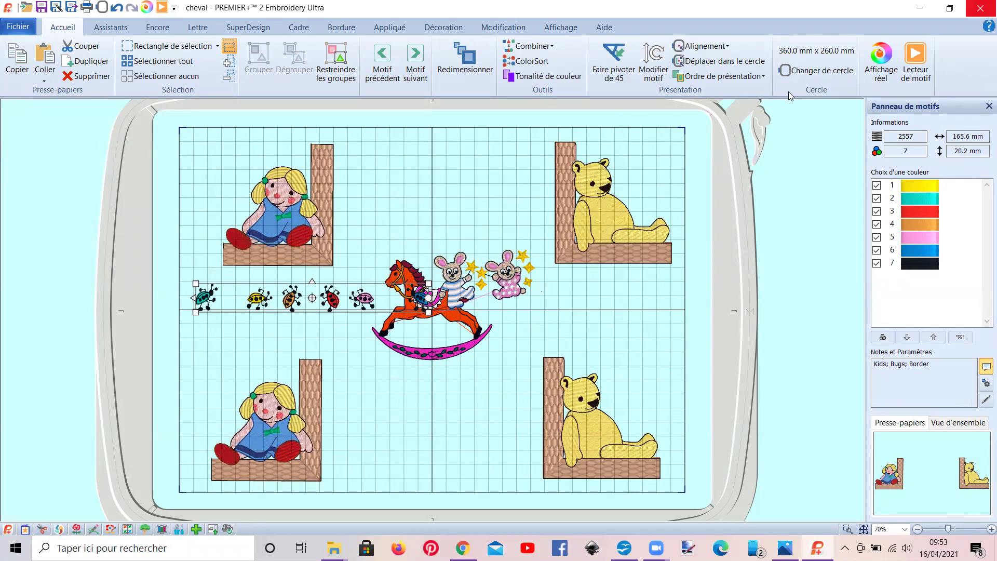
pyautogui.click(719, 78)
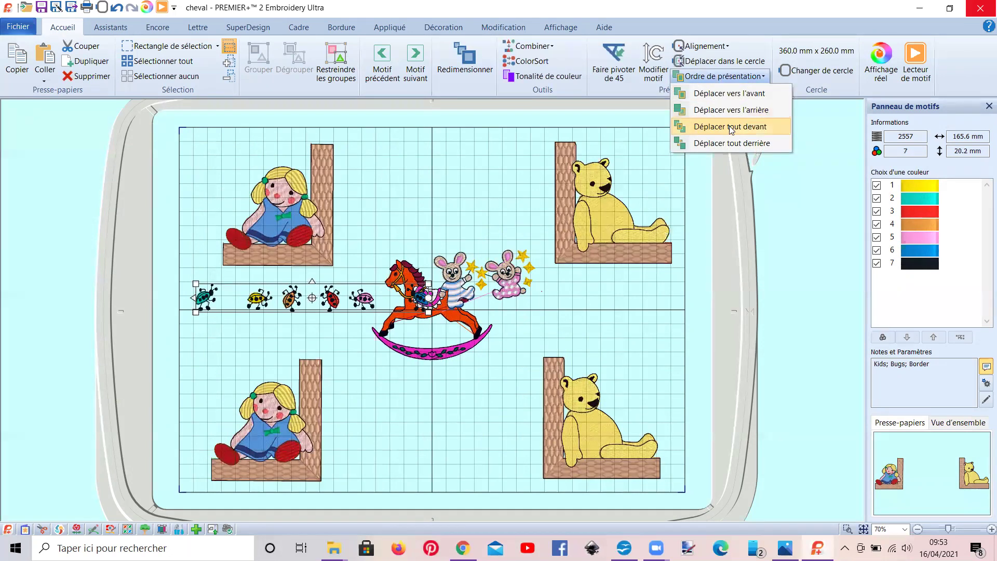
pyautogui.click(728, 144)
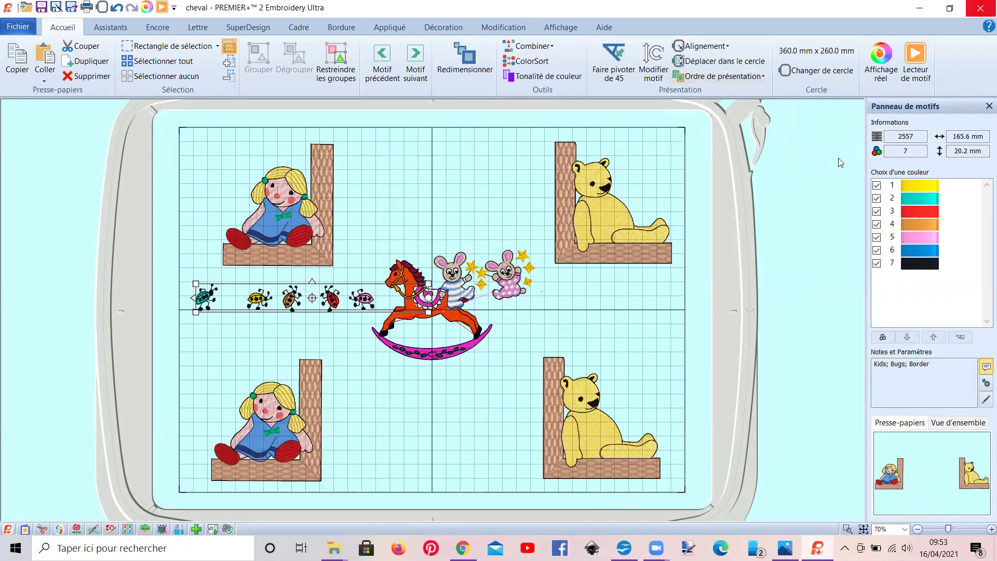
# Step: Play the layout in Lecteur de motif, scrub through the early stitching to examine the order of bugs and horse, and close the player
pyautogui.click(918, 55)
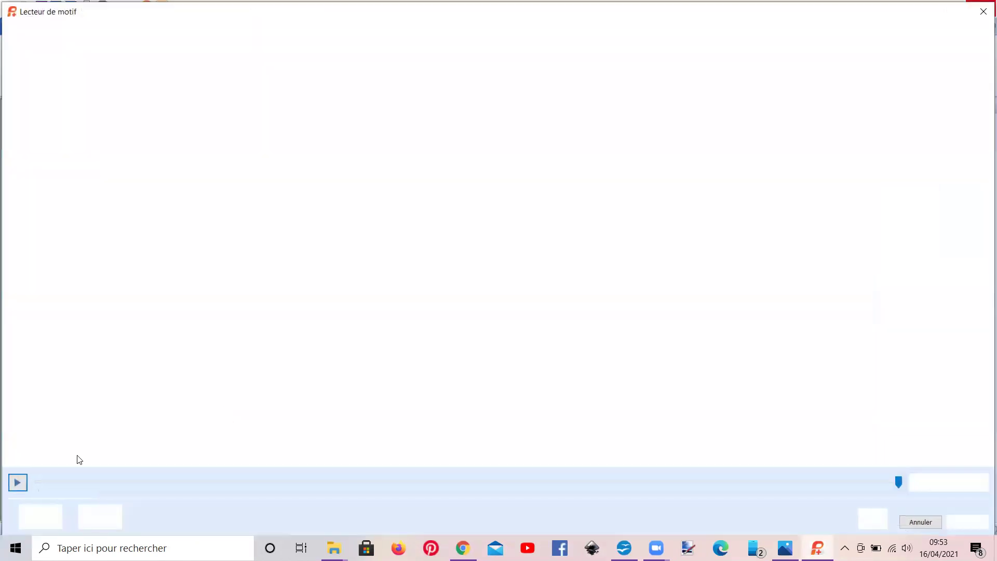
pyautogui.click(18, 482)
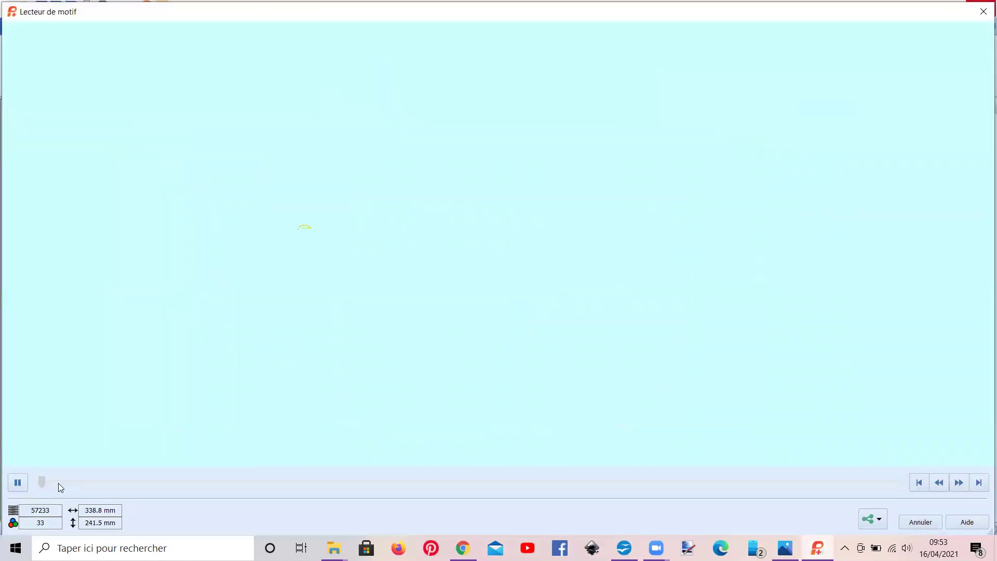
pyautogui.click(166, 487)
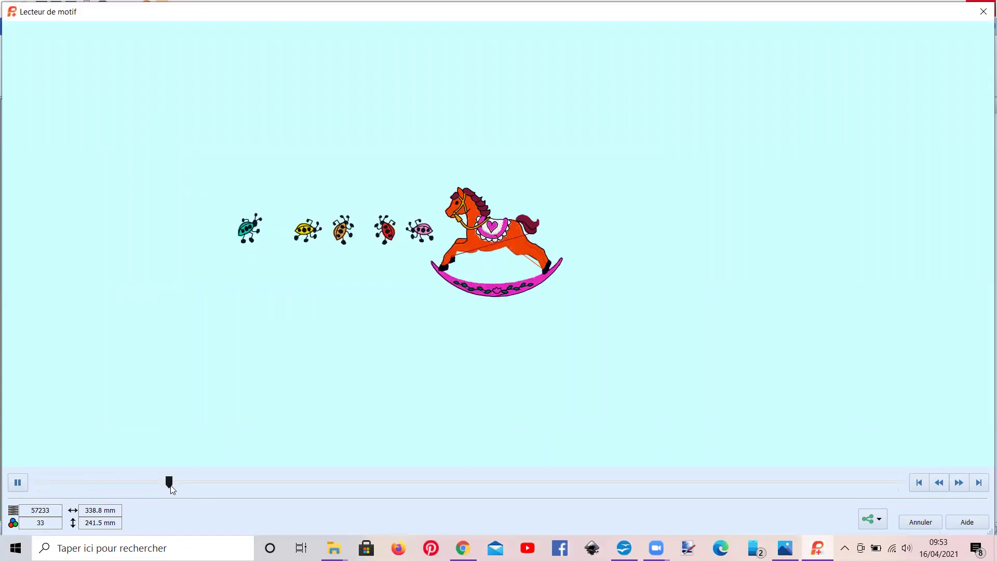
pyautogui.moveTo(170, 483); pyautogui.dragTo(123, 481)
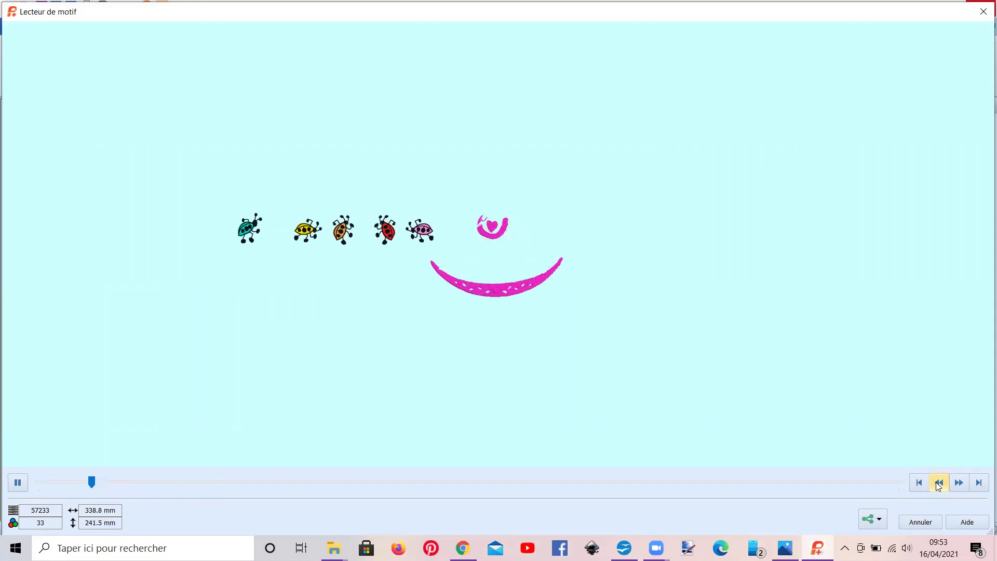
pyautogui.click(984, 11)
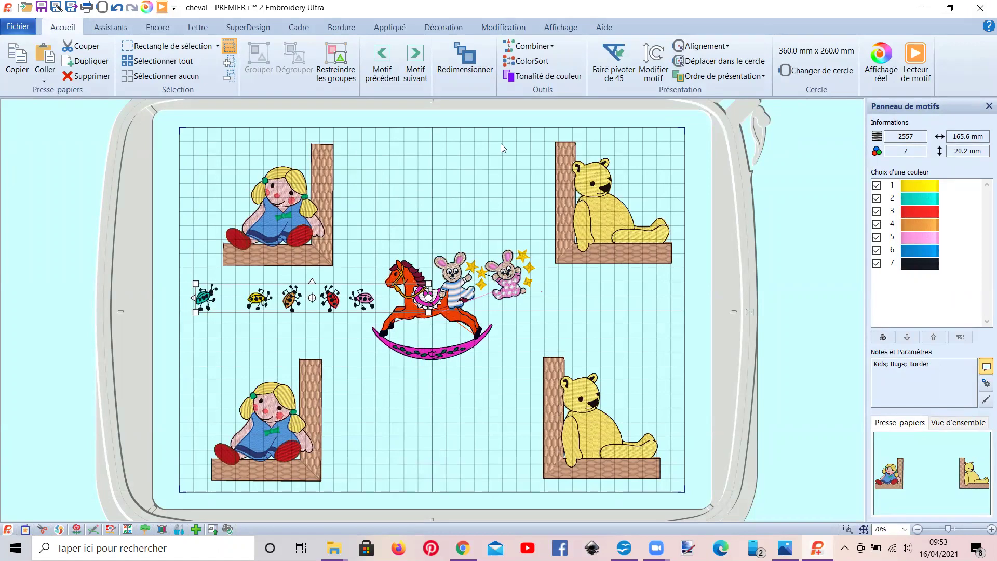
# Step: Delete the blue and turquoise bugs at the two ends of the border using Rectangle de sélection
pyautogui.click(503, 27)
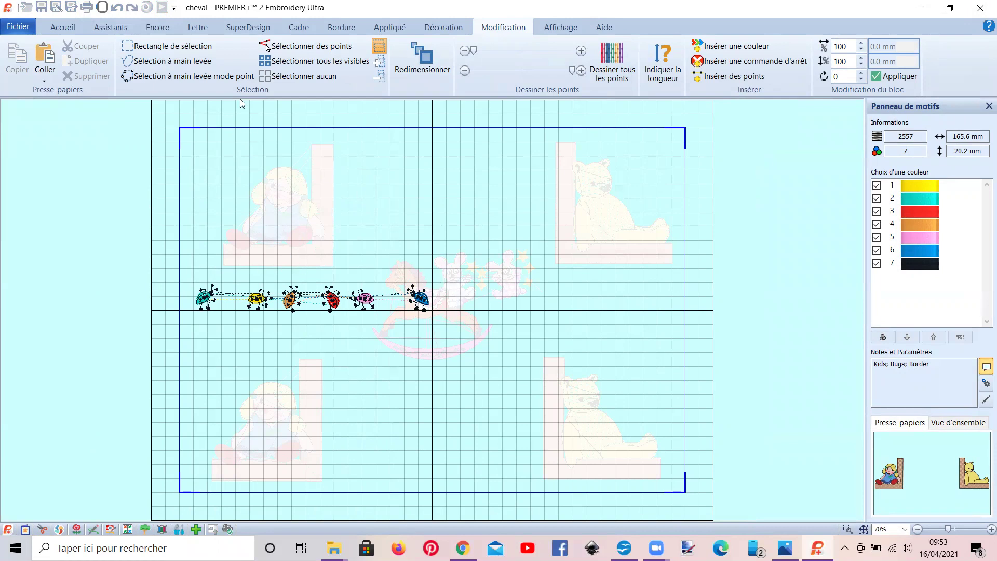
pyautogui.click(63, 27)
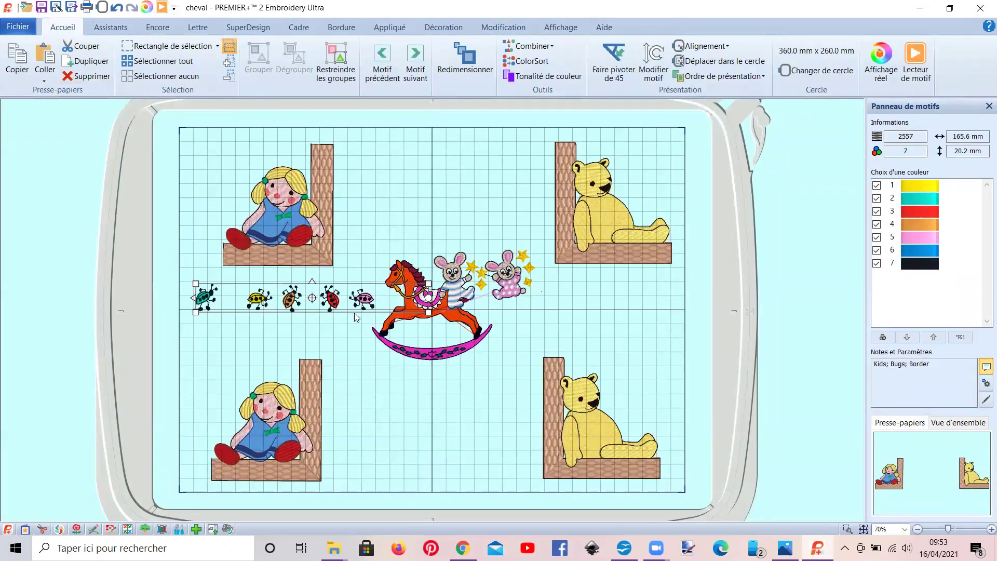
pyautogui.click(489, 28)
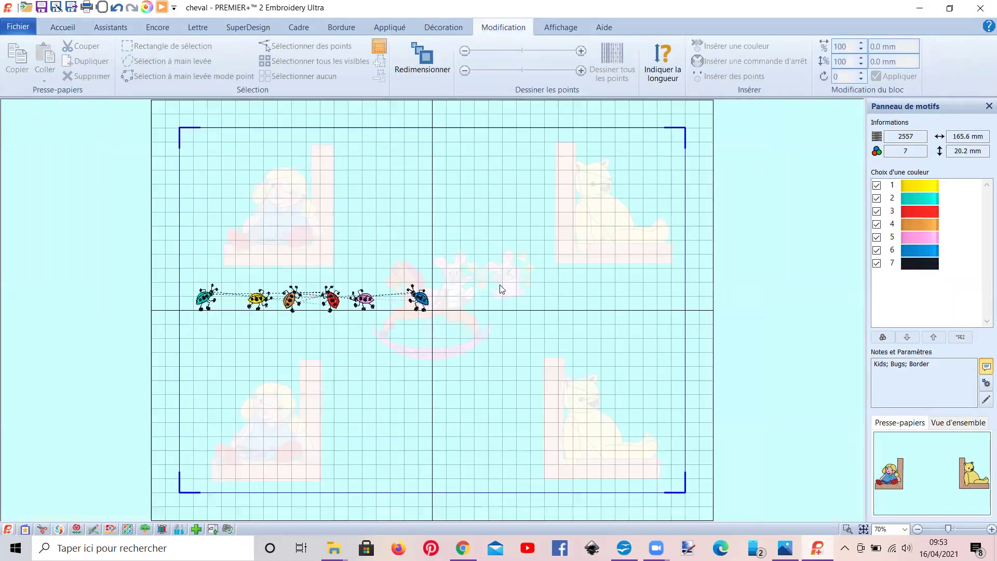
pyautogui.click(192, 47)
pyautogui.moveTo(394, 269); pyautogui.dragTo(445, 329)
pyautogui.press('Delete')
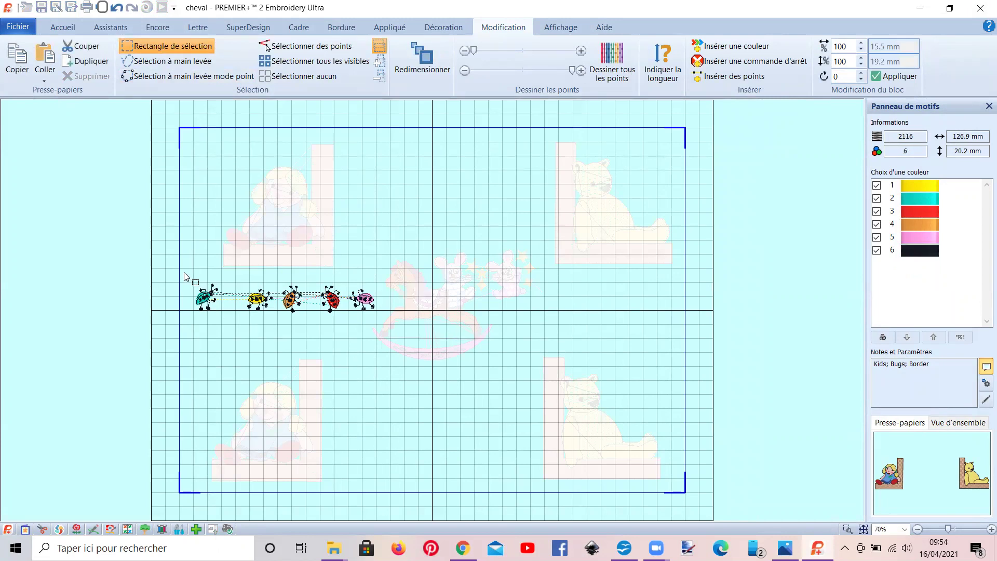
pyautogui.moveTo(219, 323); pyautogui.dragTo(227, 323)
pyautogui.press('Delete')
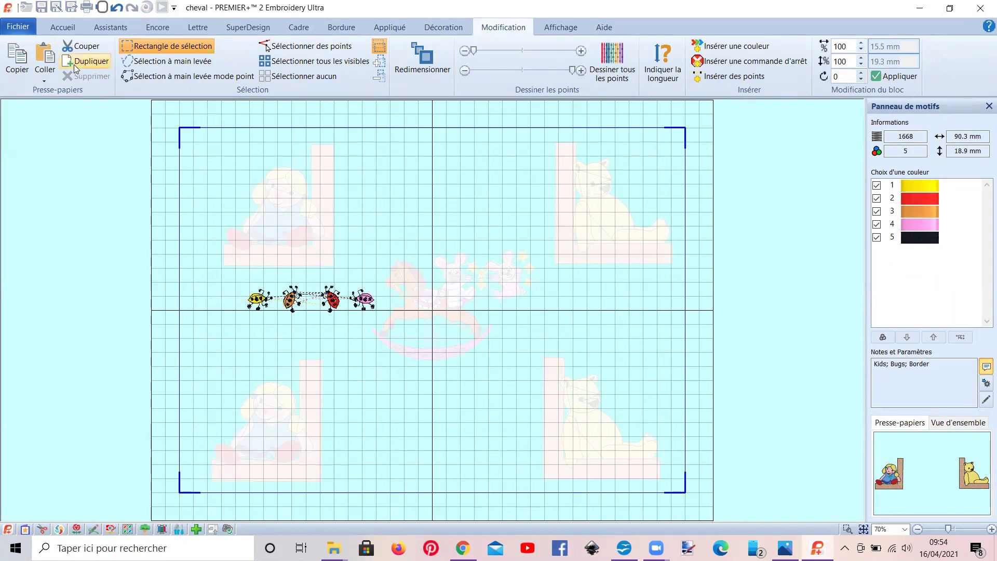
# Step: Move the shortened bug border between the two dolls and nudge it vertically and horizontally to fine-tune its position
pyautogui.click(63, 27)
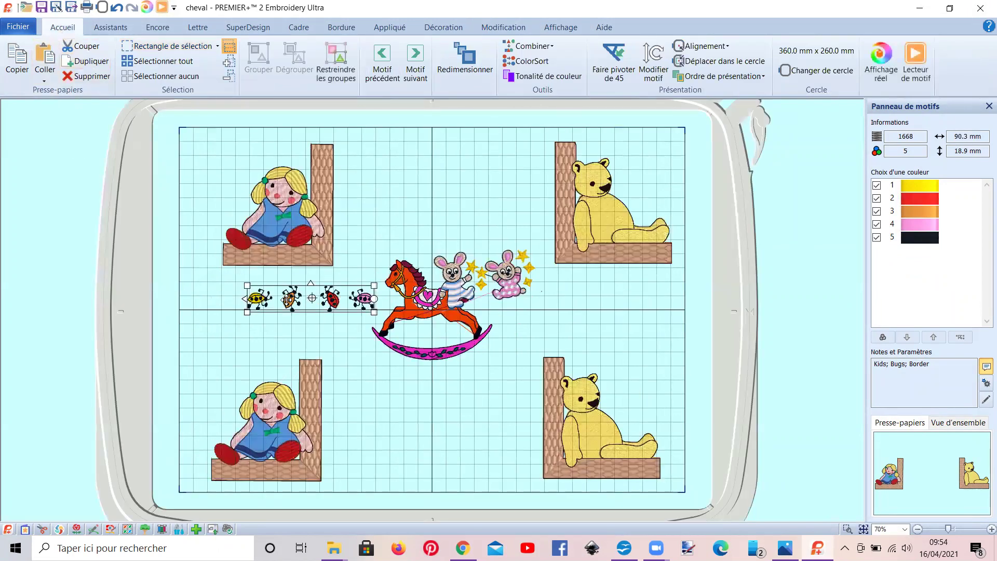
pyautogui.moveTo(288, 300); pyautogui.dragTo(251, 309)
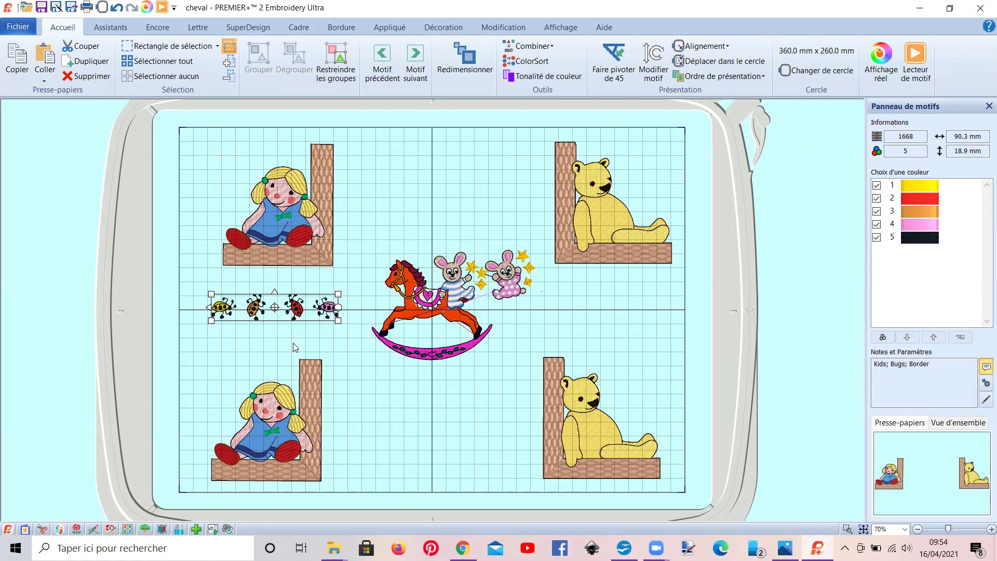
pyautogui.press('Up')
pyautogui.press('Up')
pyautogui.press('Up')
pyautogui.press('Up')
pyautogui.press('Up')
pyautogui.press('Up')
pyautogui.press('Up')
pyautogui.press('Up')
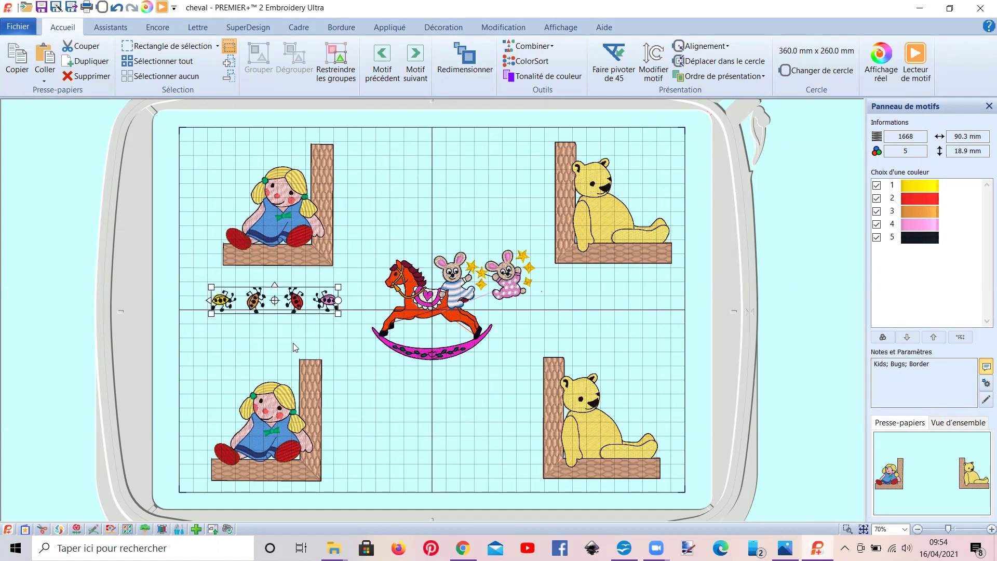
pyautogui.press('Up')
pyautogui.press('Down')
pyautogui.press('Down')
pyautogui.press('Down')
pyautogui.press('Down')
pyautogui.press('Down')
pyautogui.press('Down')
pyautogui.press('Down')
pyautogui.press('Down')
pyautogui.press('Down')
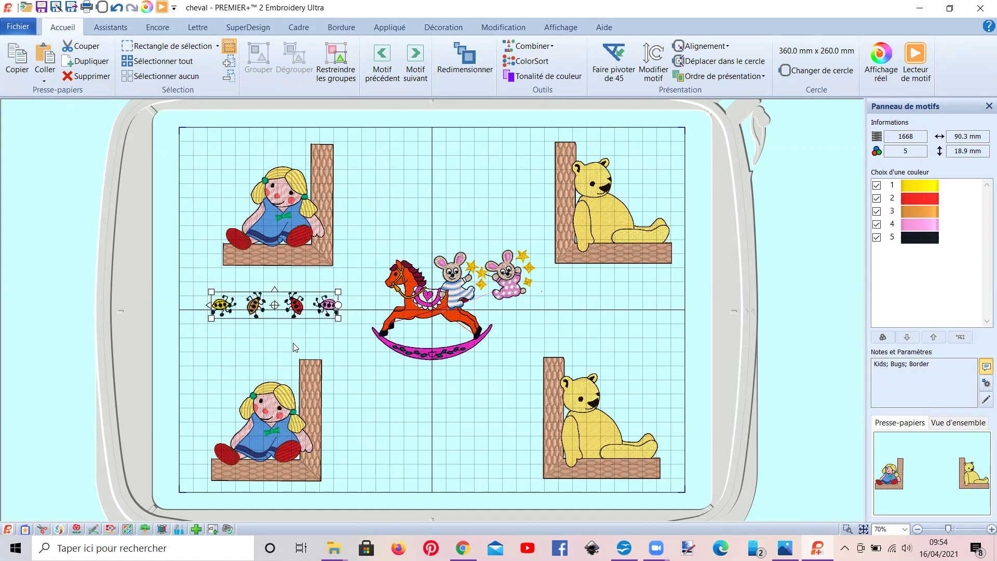
pyautogui.press('Right')
pyautogui.press('Right')
pyautogui.press('Right')
pyautogui.press('Right')
pyautogui.press('Right')
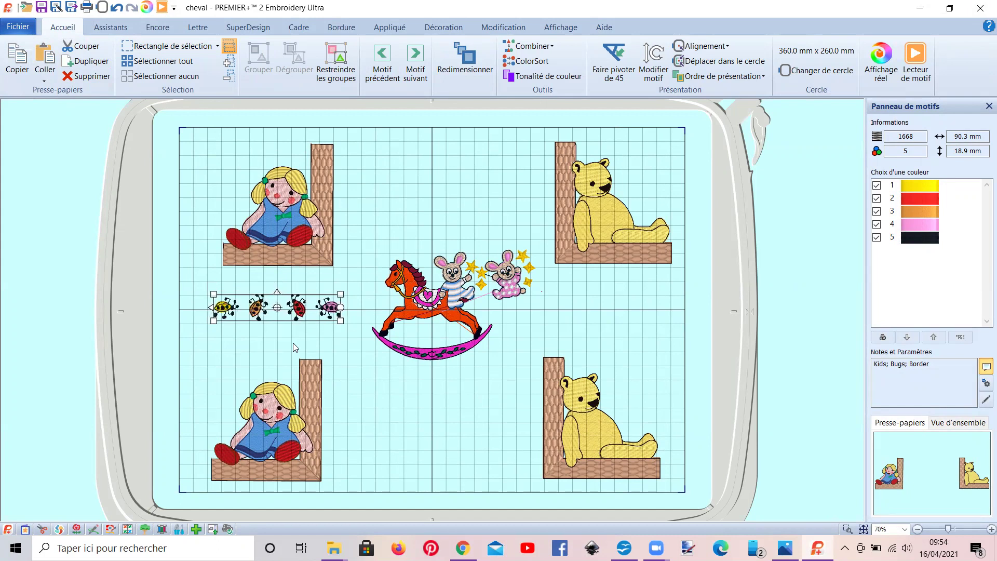
pyautogui.press('Left')
pyautogui.press('Left')
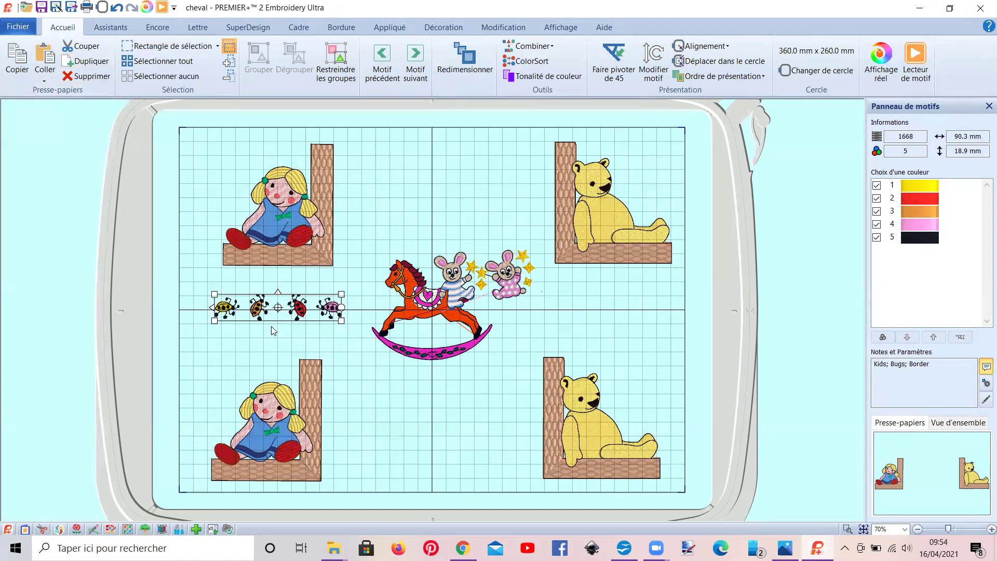
# Step: Duplicate the bug border, place the copy between the two bears, and deselect it
pyautogui.click(86, 60)
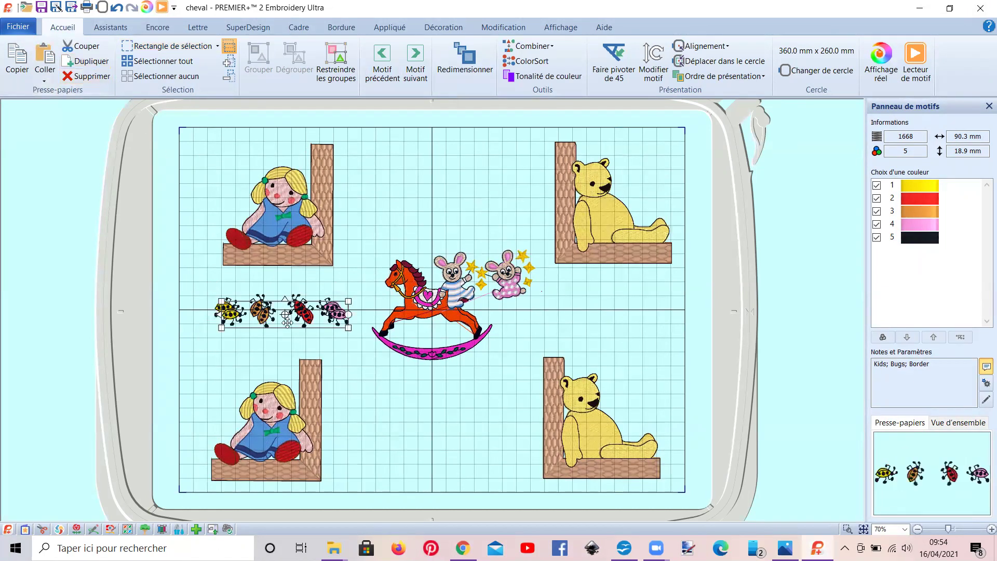
pyautogui.moveTo(312, 328); pyautogui.dragTo(611, 316)
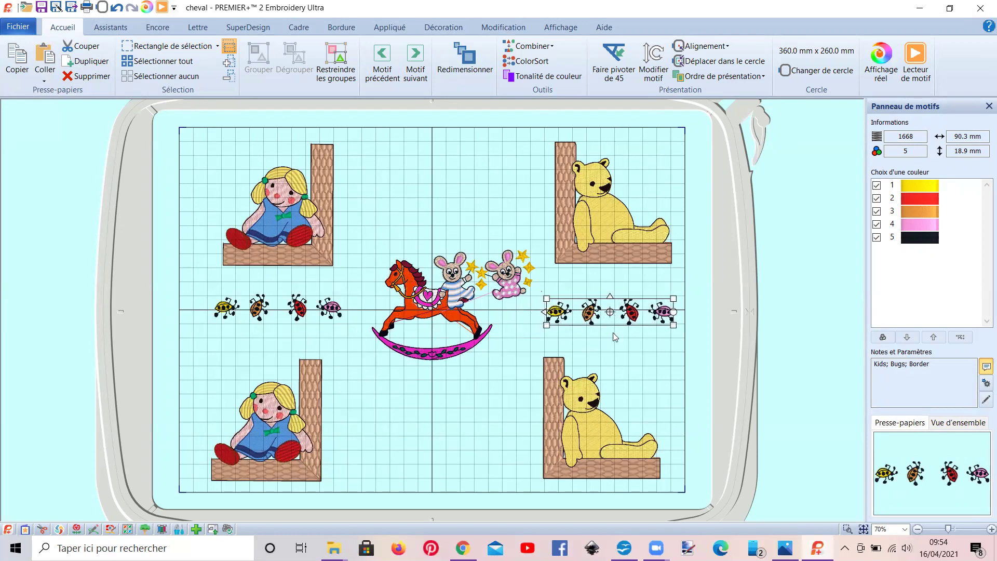
pyautogui.click(465, 443)
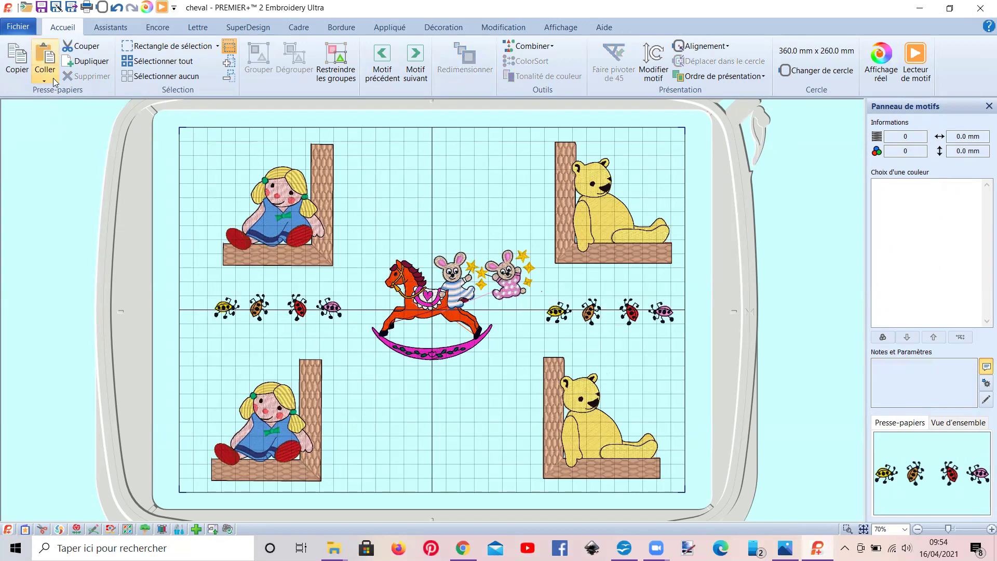
# Step: Insert FRISE POUR COLOR SOFT.vp4 from the 1 vidéo\Debuter folder and place it between the upper doll and upper bear
pyautogui.click(18, 26)
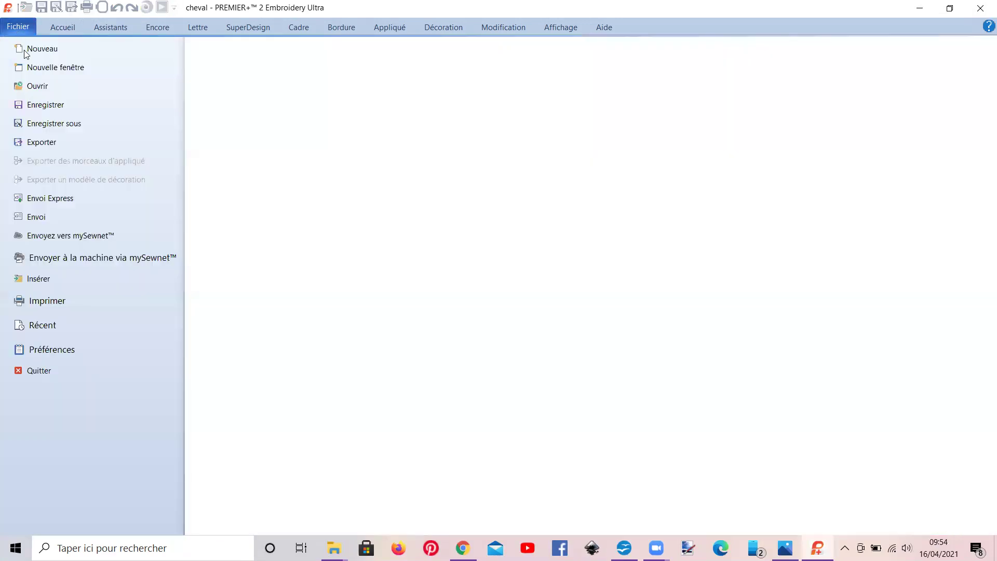
pyautogui.click(60, 279)
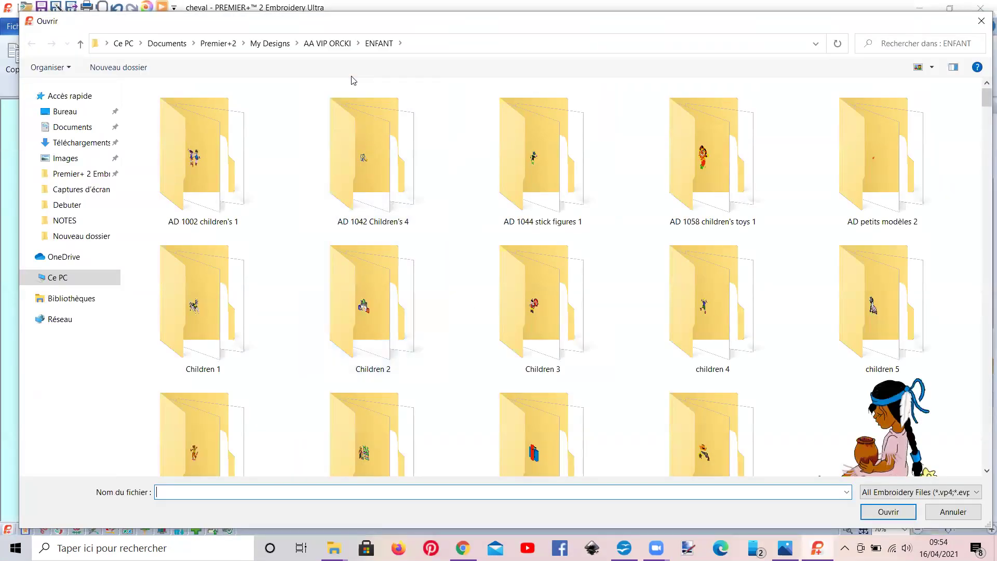
pyautogui.click(327, 45)
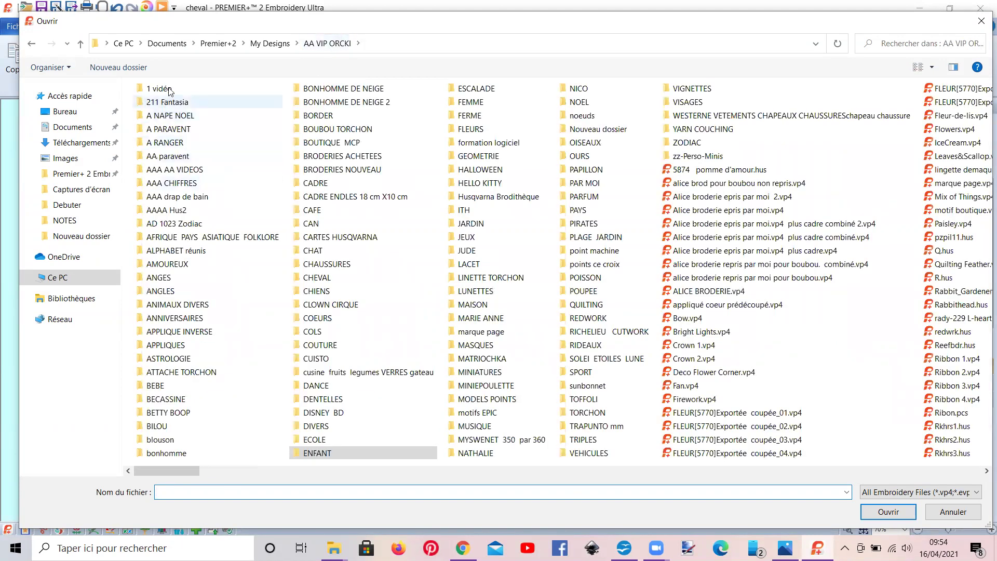
pyautogui.doubleClick(167, 89)
pyautogui.doubleClick(392, 318)
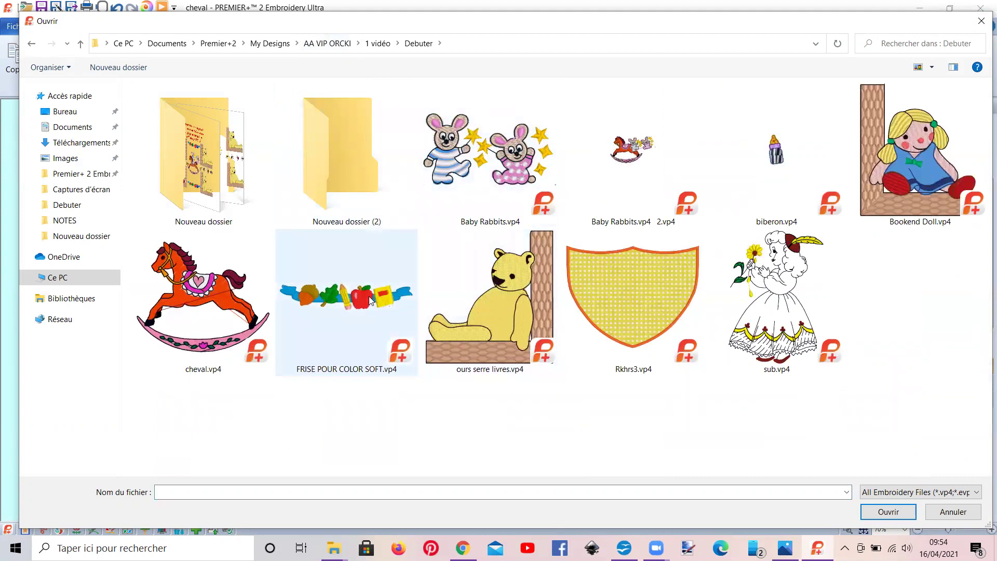
pyautogui.doubleClick(369, 296)
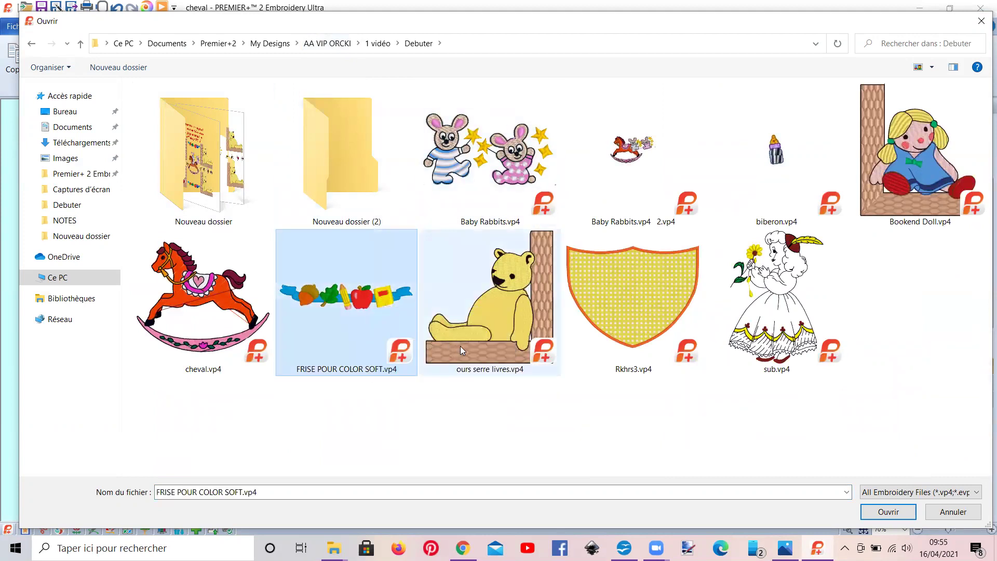
pyautogui.moveTo(444, 250); pyautogui.dragTo(432, 158)
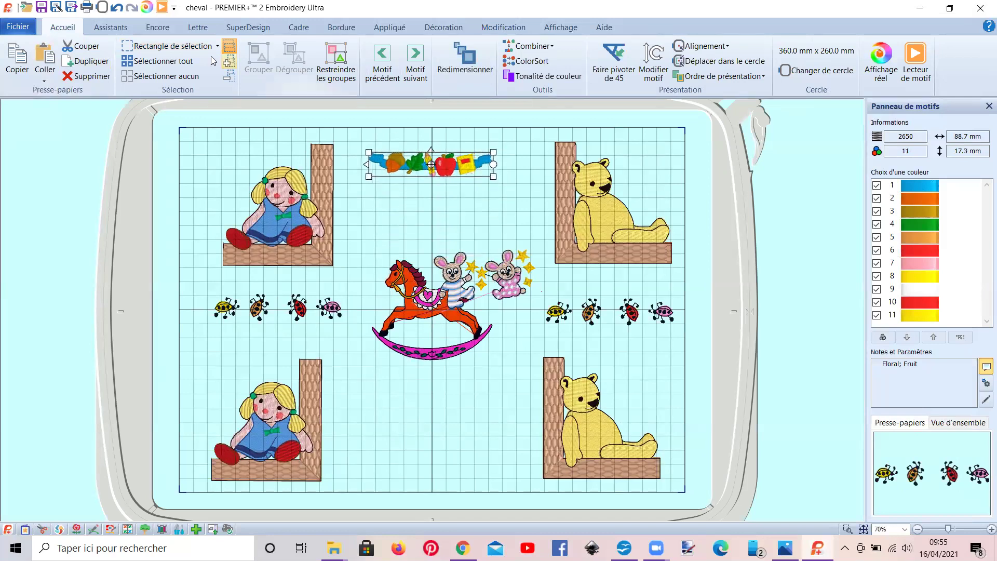
# Step: Duplicate the fruit frieze, place the copy between the lower doll and lower bear, and mirror it horizontally
pyautogui.click(87, 60)
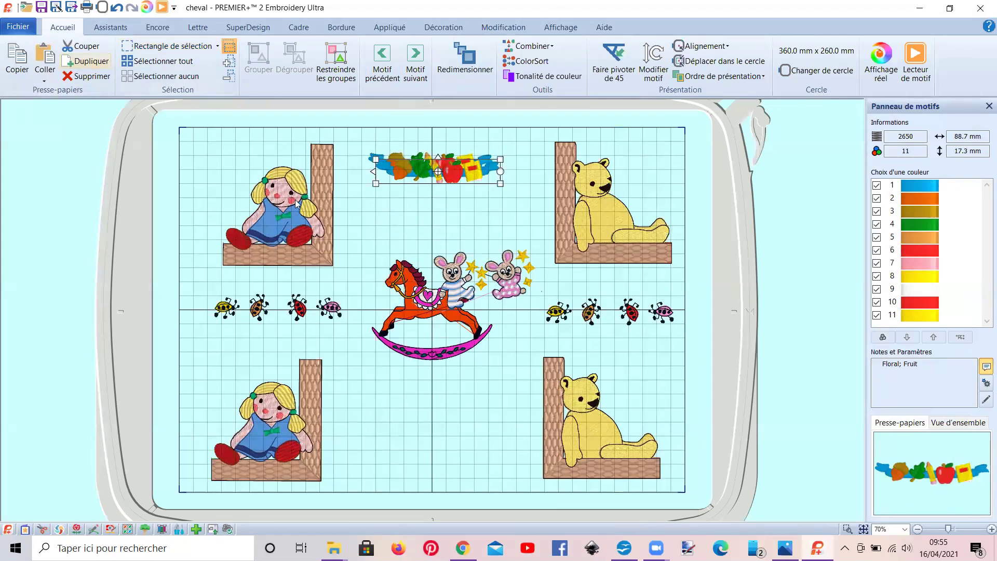
pyautogui.moveTo(421, 166); pyautogui.dragTo(408, 435)
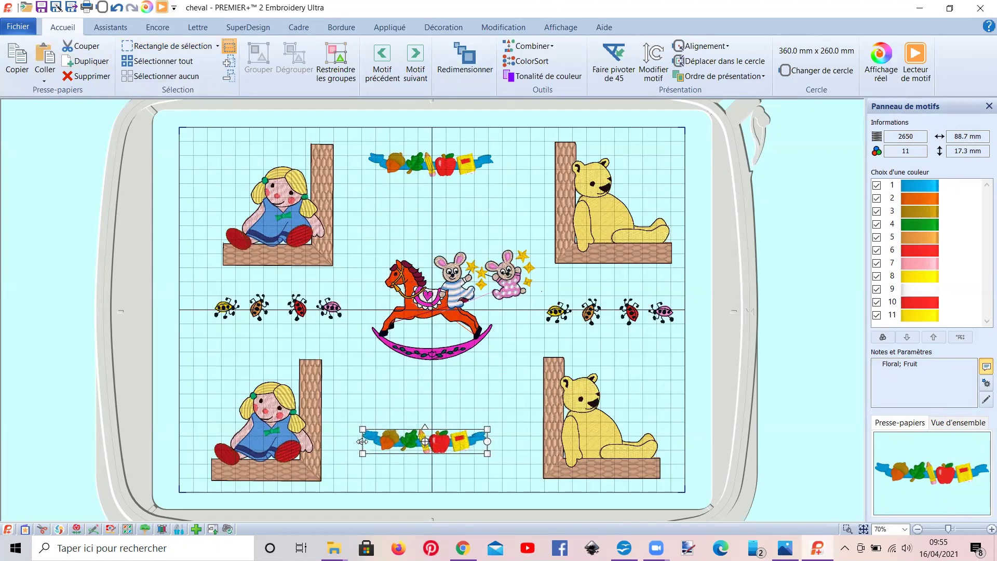
pyautogui.click(362, 441)
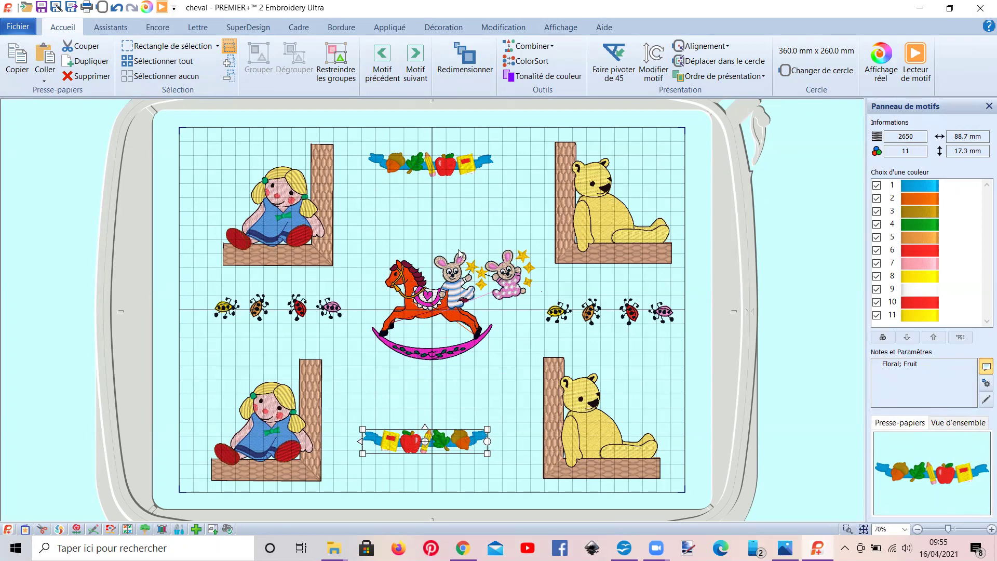
# Step: Select the combined layout and the fruit frieze in turn to examine which designs belong together
pyautogui.hotkey('ctrl', 'a')
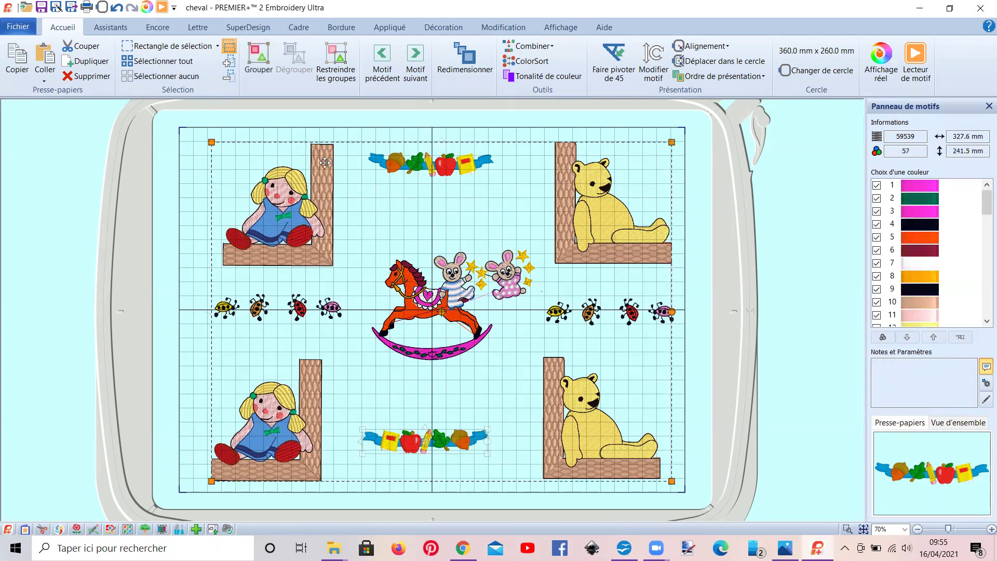
pyautogui.click(78, 199)
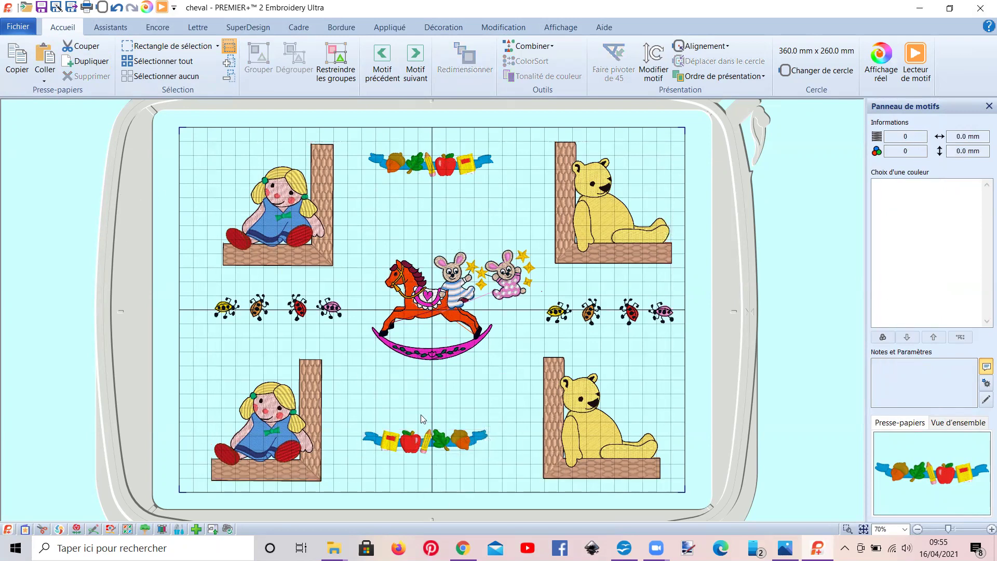
pyautogui.hotkey('ctrl', 'a')
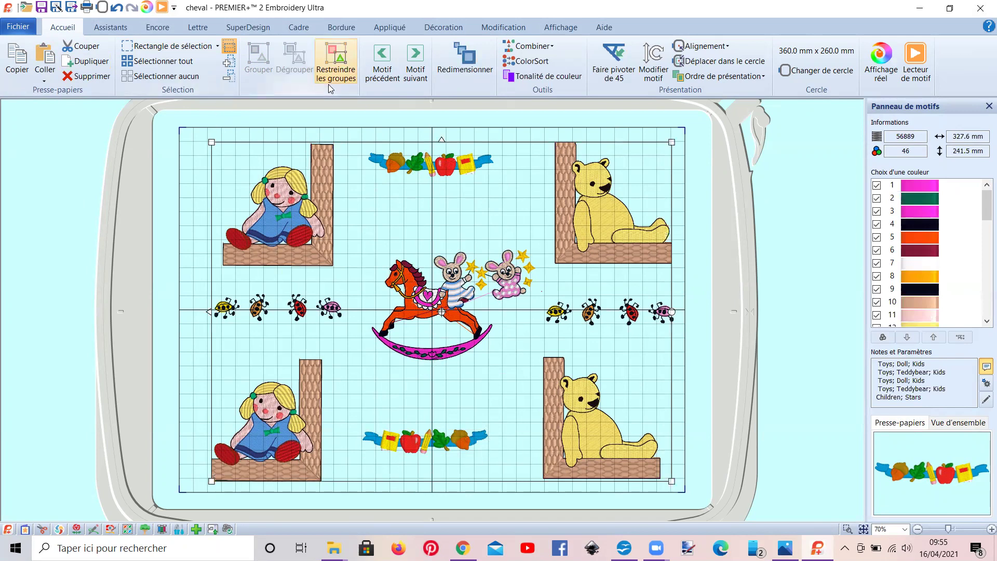
pyautogui.click(310, 136)
pyautogui.hotkey('ctrl', 'a')
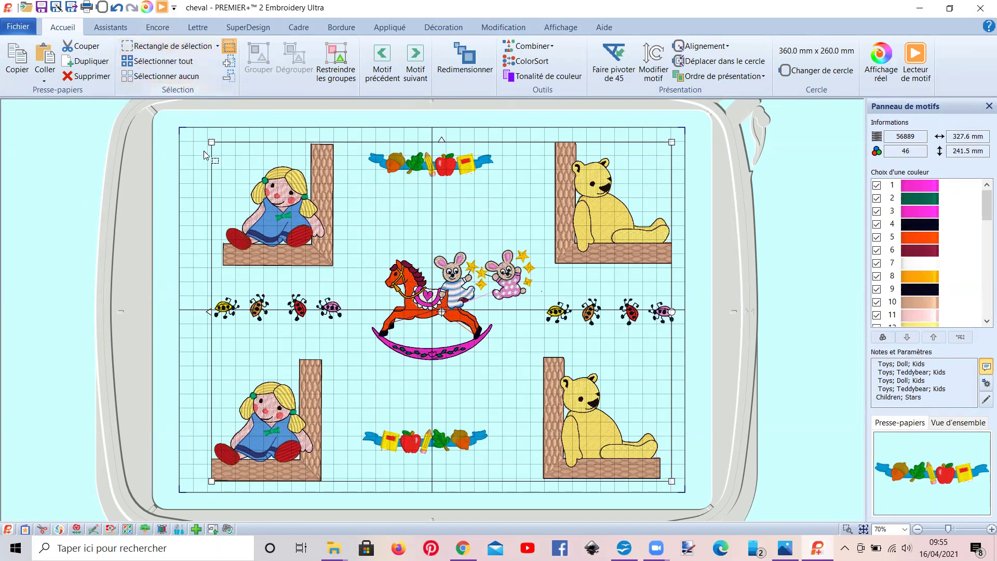
pyautogui.click(274, 274)
pyautogui.rightClick(270, 313)
pyautogui.press('Escape')
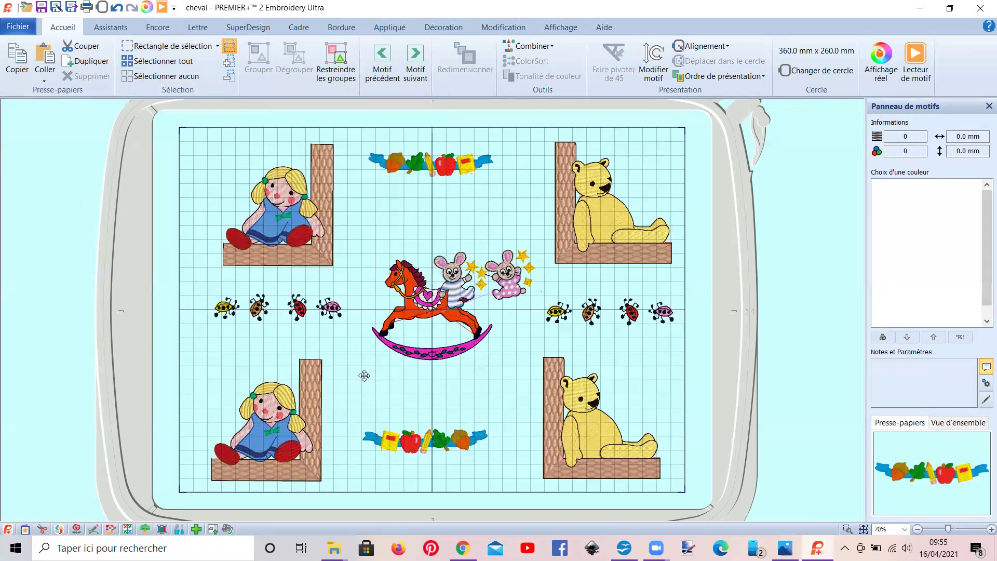
pyautogui.hotkey('ctrl', 'a')
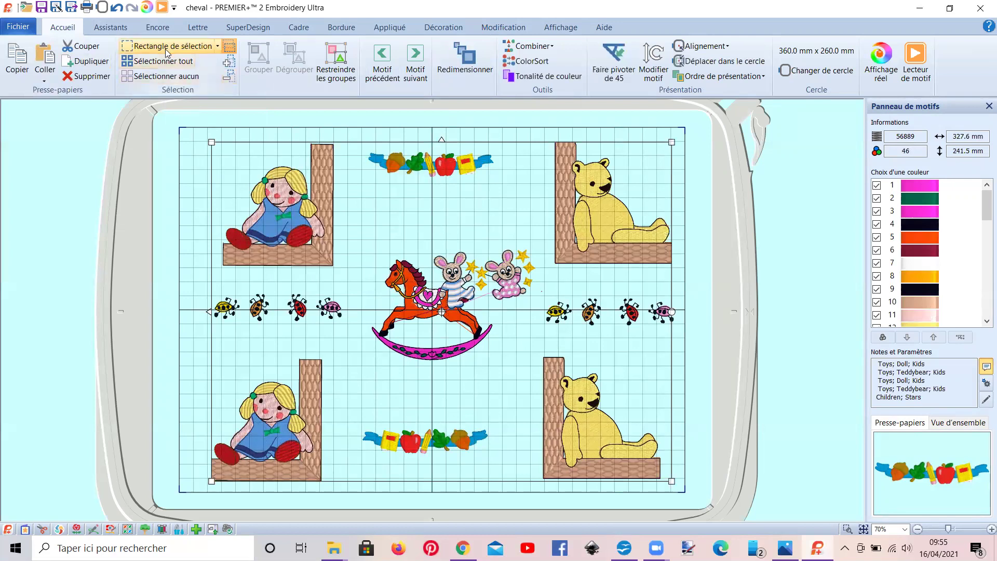
pyautogui.moveTo(368, 170); pyautogui.dragTo(506, 193)
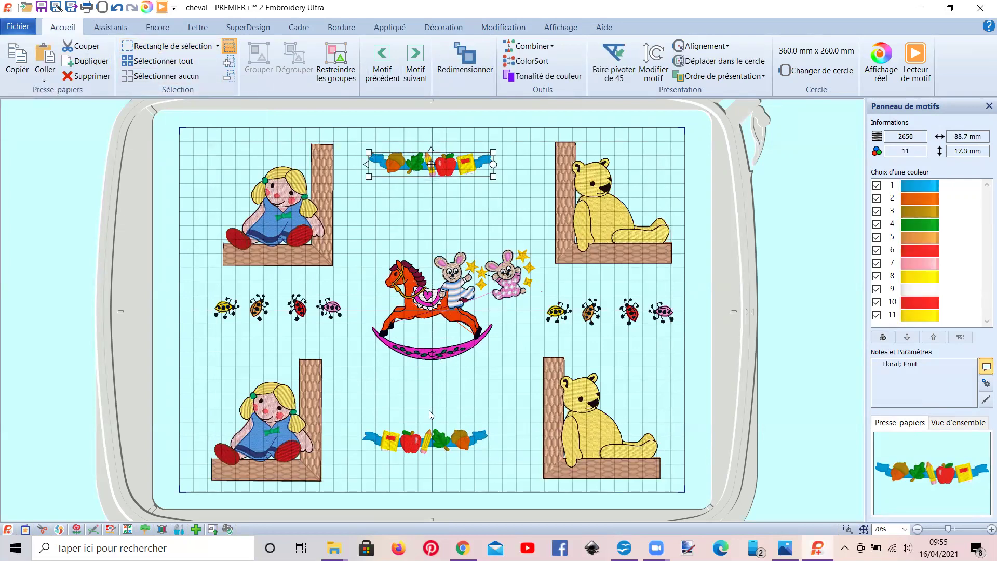
pyautogui.hotkey('ctrl', 'a')
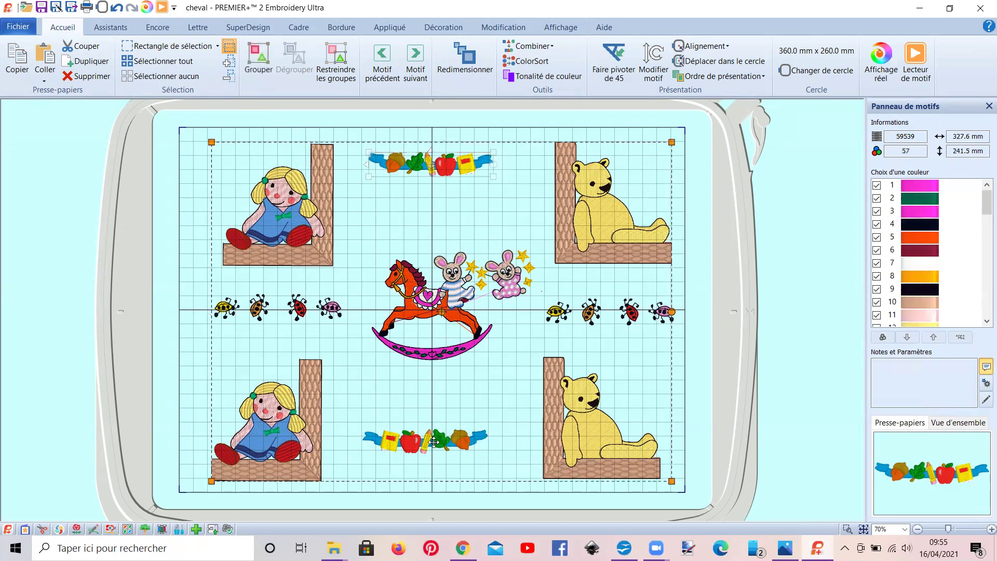
# Step: Try Restreindre les groupes on the combined layout
pyautogui.click(336, 65)
pyautogui.click(147, 160)
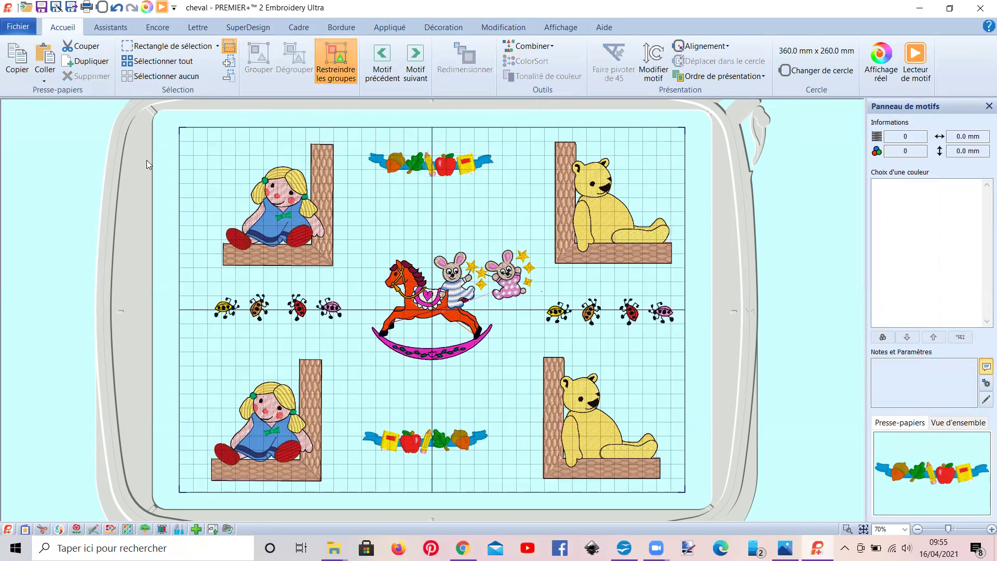
pyautogui.click(344, 272)
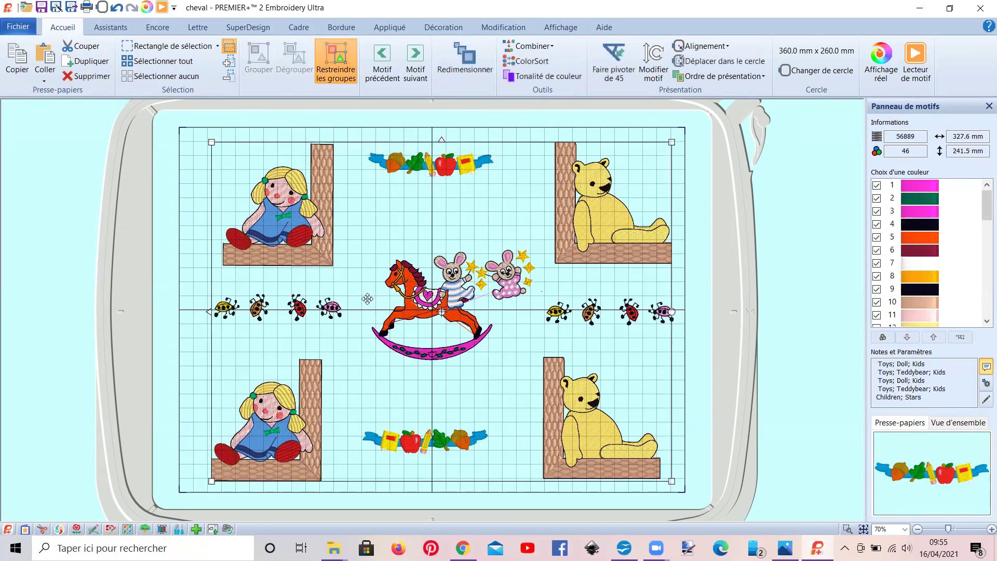
pyautogui.click(329, 77)
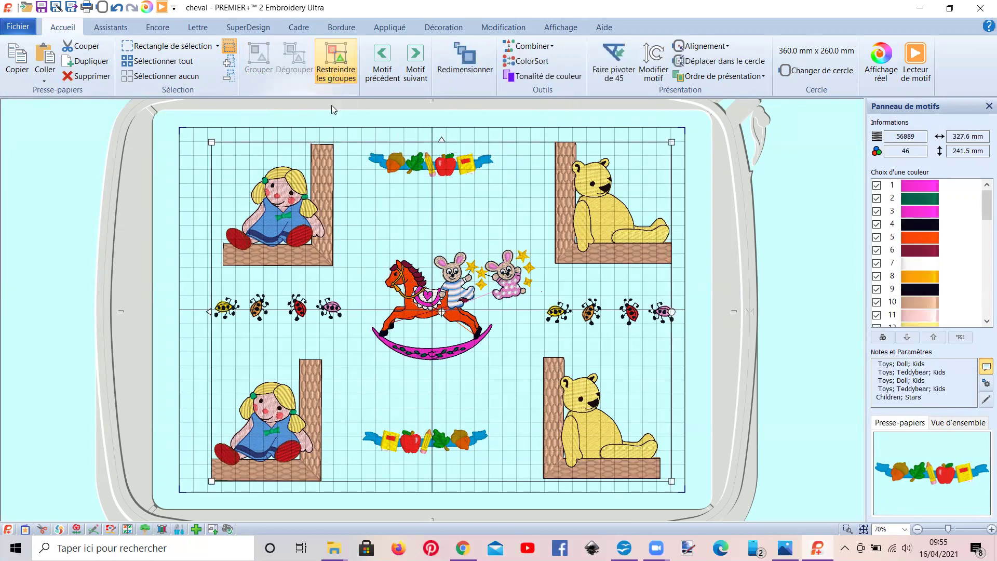
# Step: Select both bug borders, shift them slightly together, and merge them with Combiner sélection
pyautogui.click(412, 82)
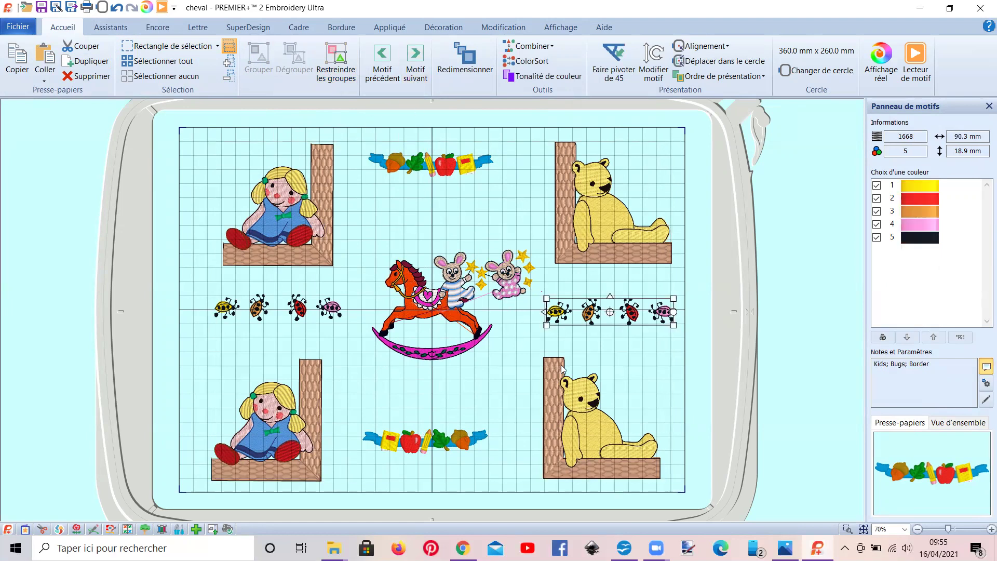
pyautogui.keyDown('ctrl'); pyautogui.click(329, 314); pyautogui.keyUp('ctrl')
pyautogui.moveTo(328, 314); pyautogui.dragTo(318, 317)
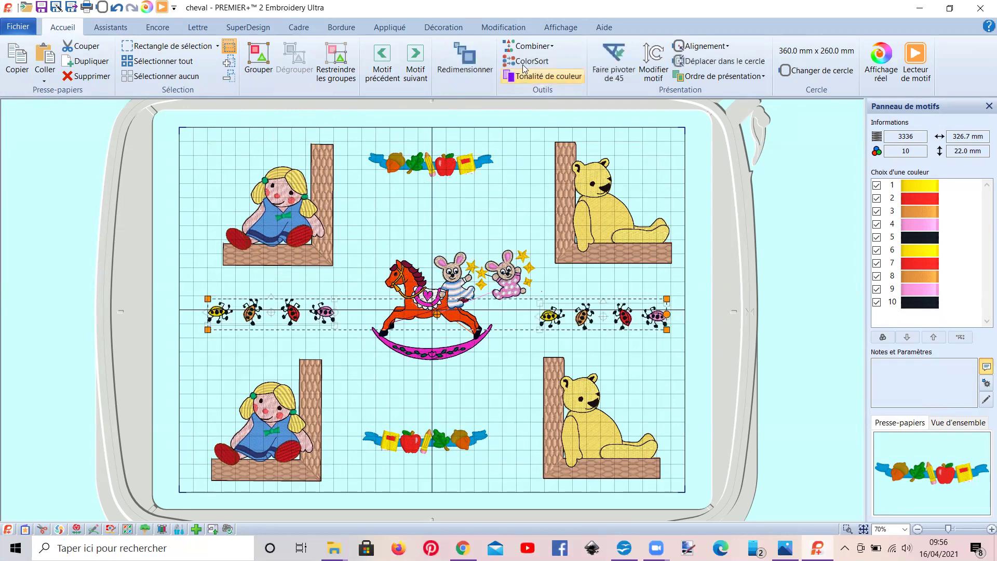
pyautogui.click(522, 47)
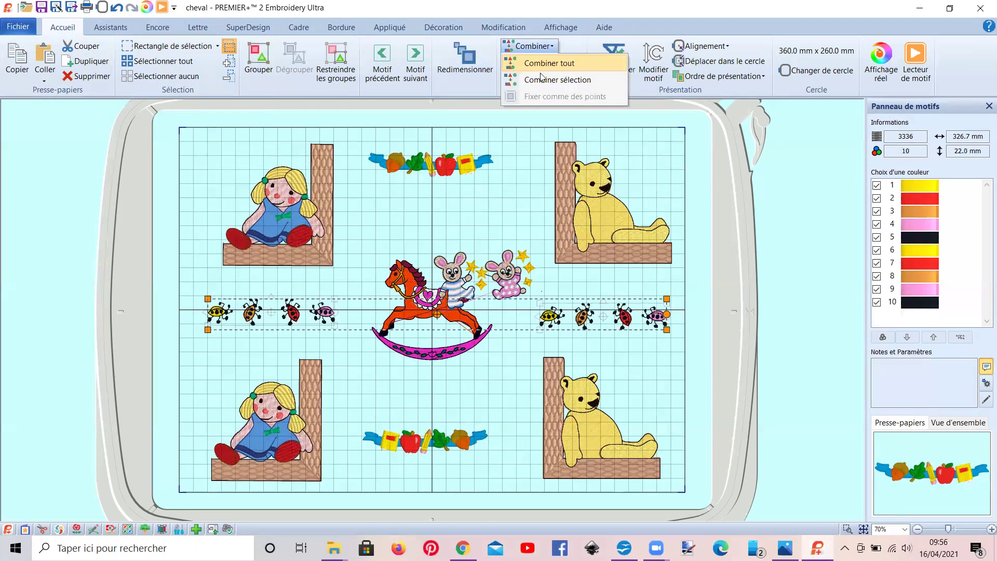
pyautogui.click(545, 80)
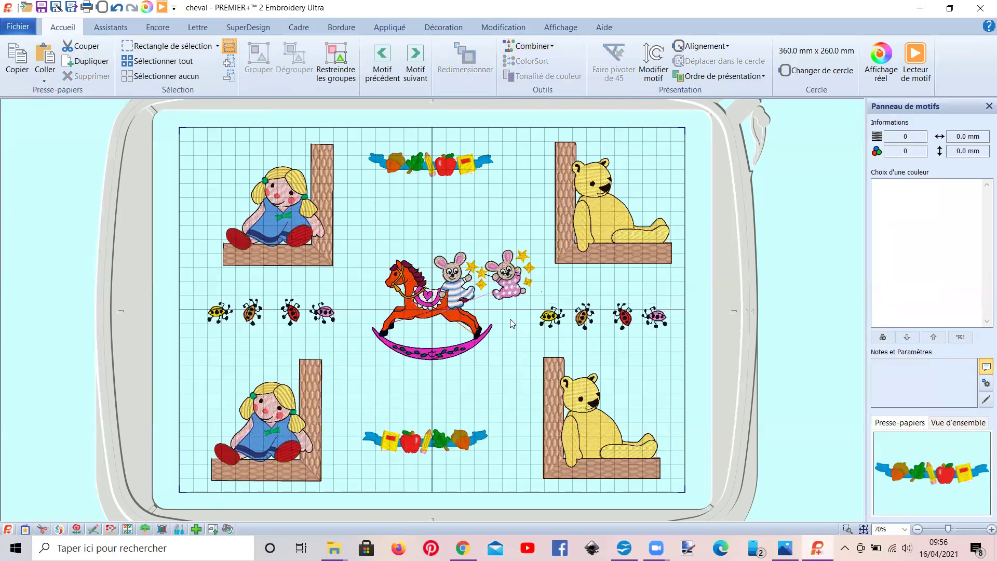
# Step: Start saving the layout under a new location and create a folder named Viédo in My Designs
pyautogui.click(462, 165)
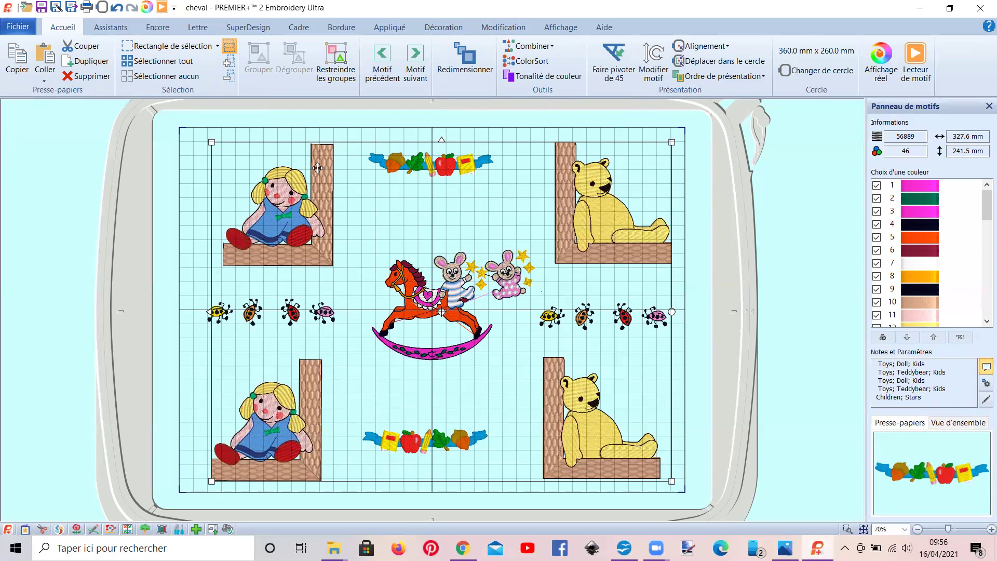
pyautogui.click(30, 31)
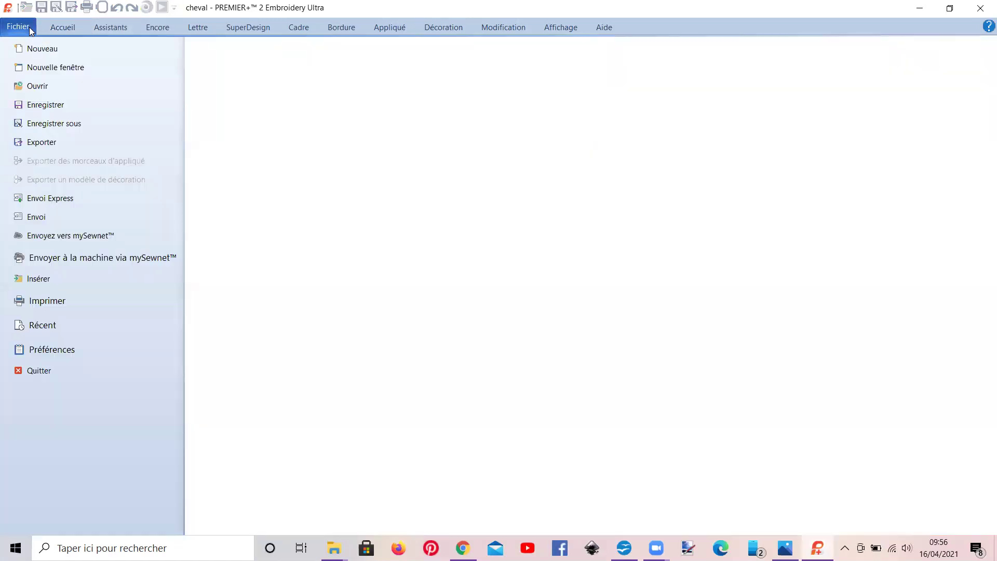
pyautogui.click(53, 125)
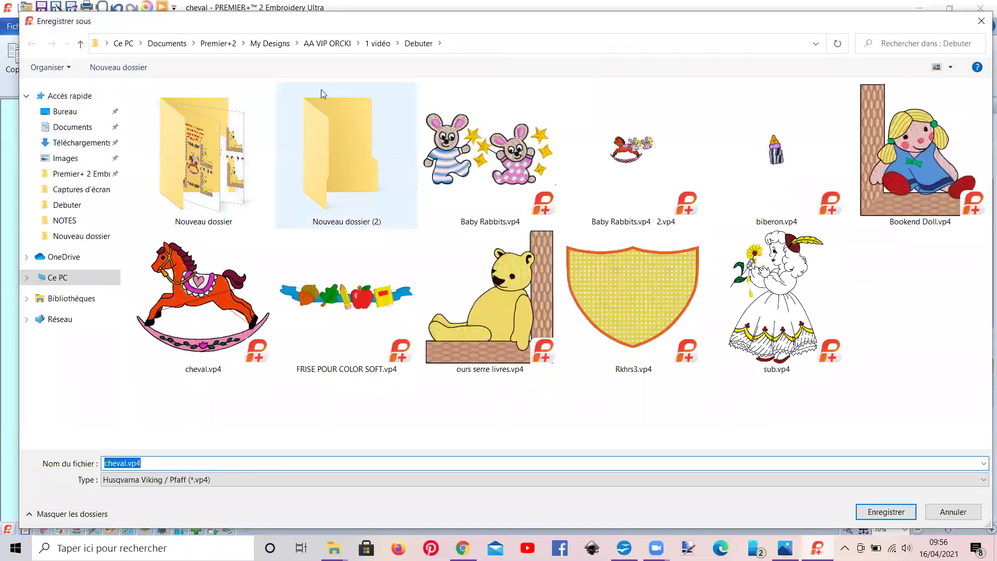
pyautogui.click(218, 43)
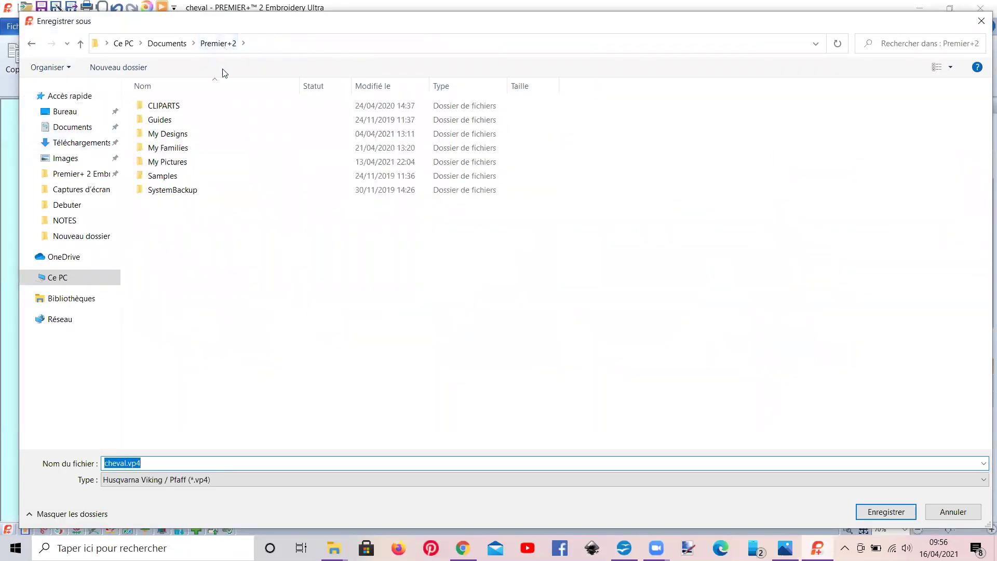
pyautogui.doubleClick(180, 134)
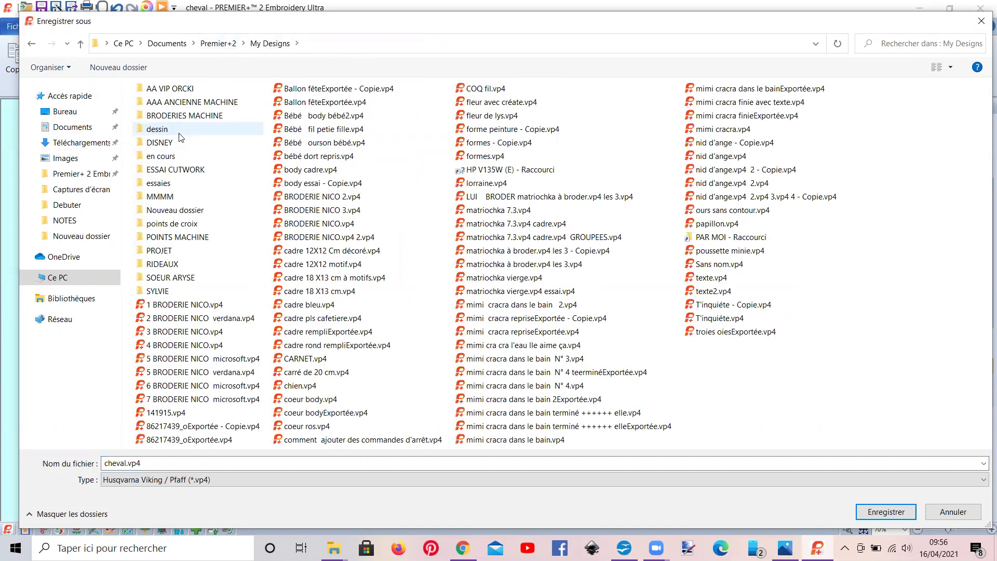
pyautogui.click(139, 69)
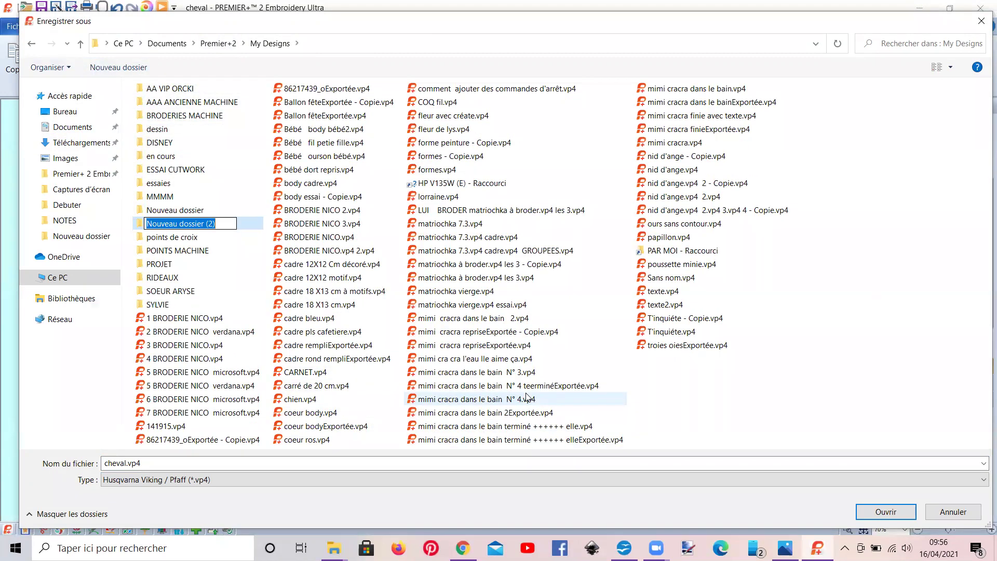
pyautogui.write('Vi')
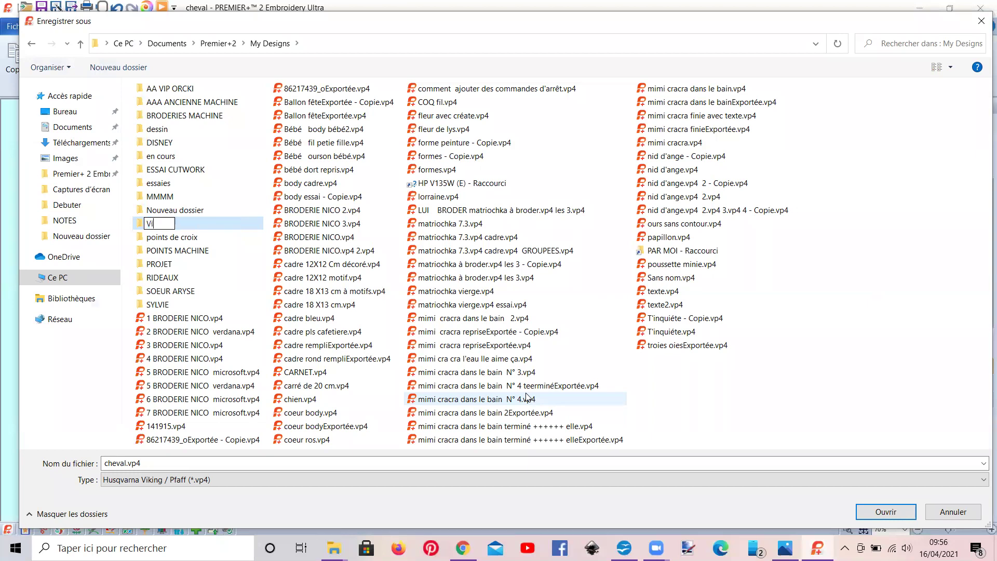
pyautogui.write('édo')
# Step: Save the layout as cheval.vp4 in the Viédo folder
pyautogui.click(197, 224)
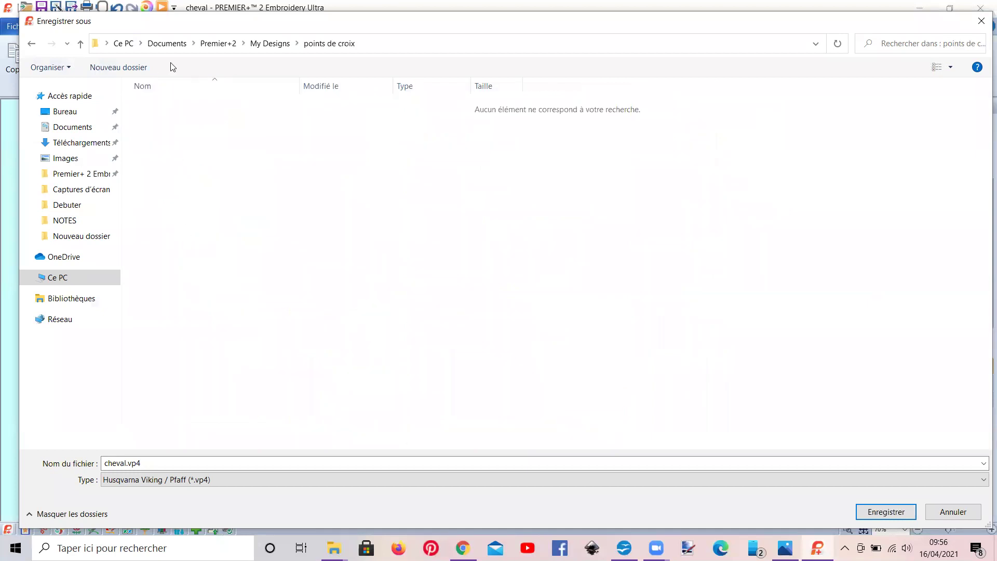
pyautogui.click(31, 44)
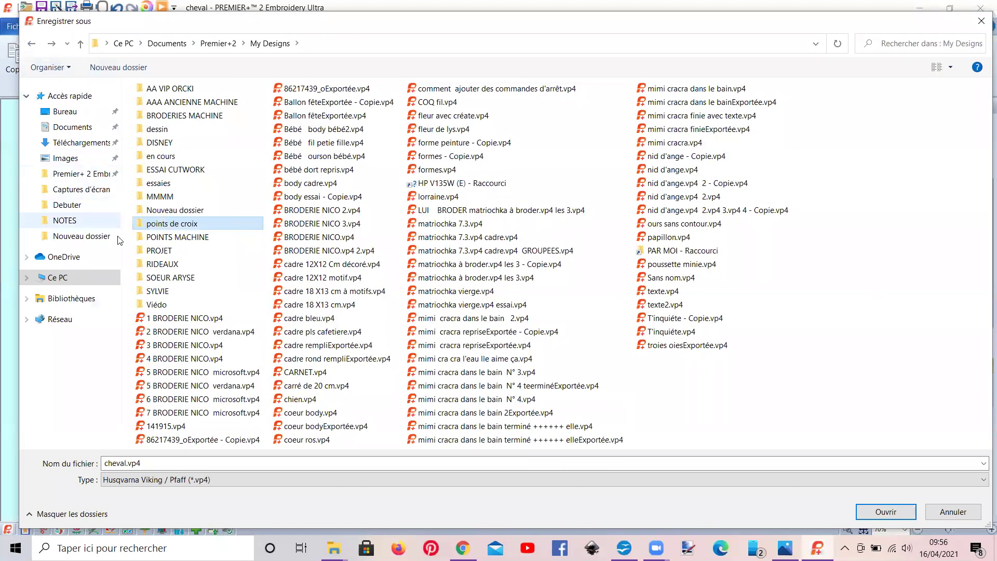
pyautogui.doubleClick(155, 305)
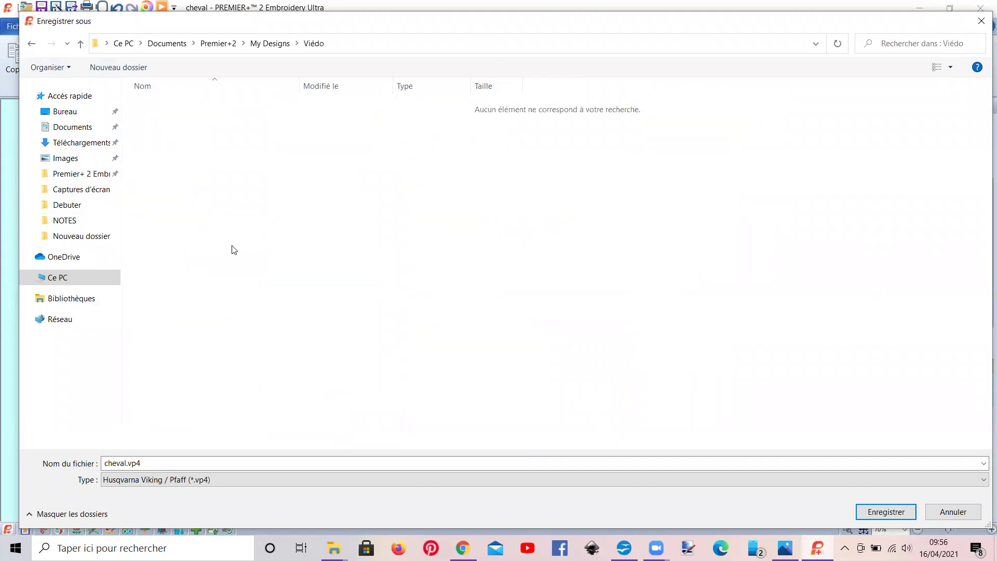
pyautogui.click(883, 513)
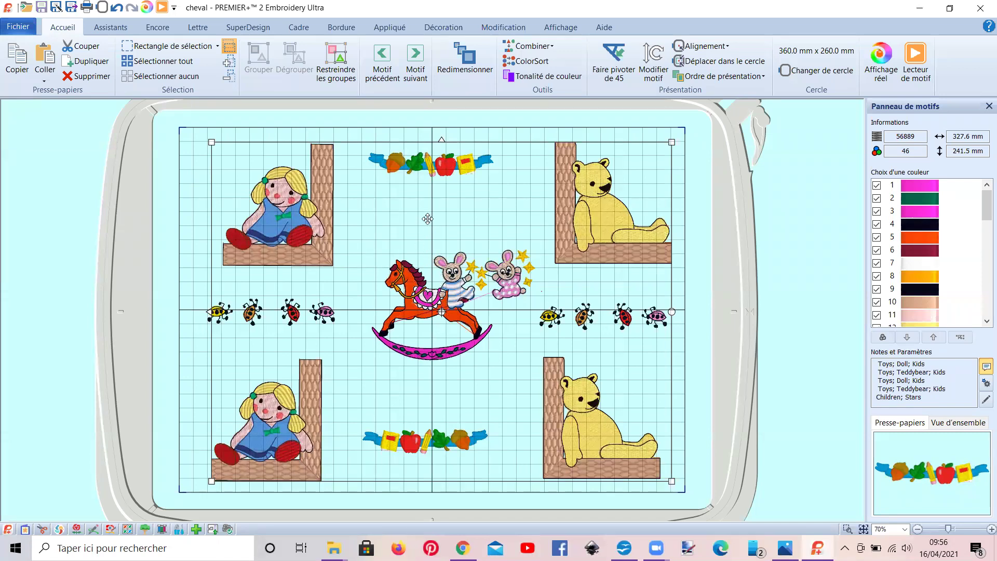
# Step: Save the layout as "compposition enfant" in vp4 format in the folder My Designs > AA VIP ORCKI > 1 vidéo > Debuter
pyautogui.click(18, 27)
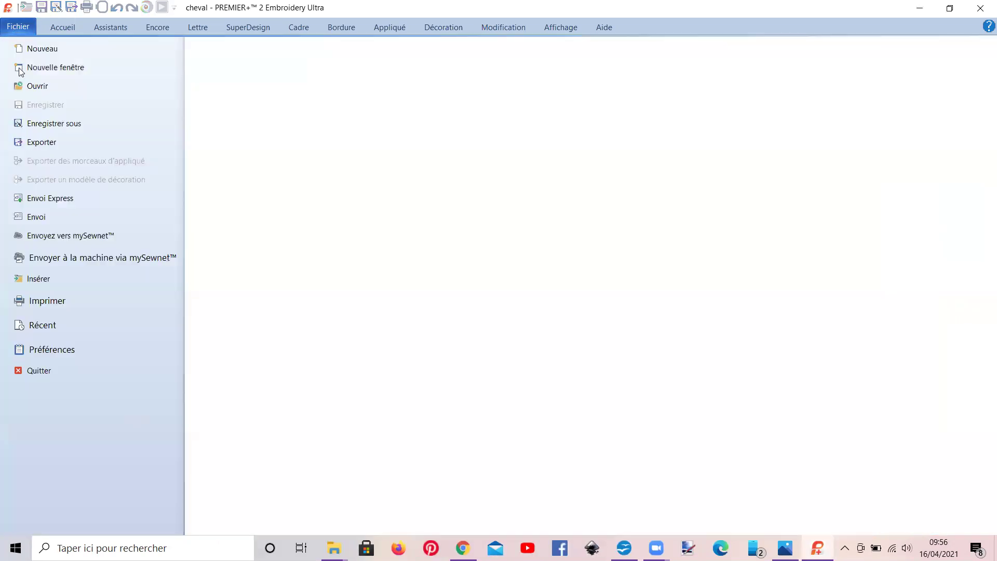
pyautogui.click(53, 128)
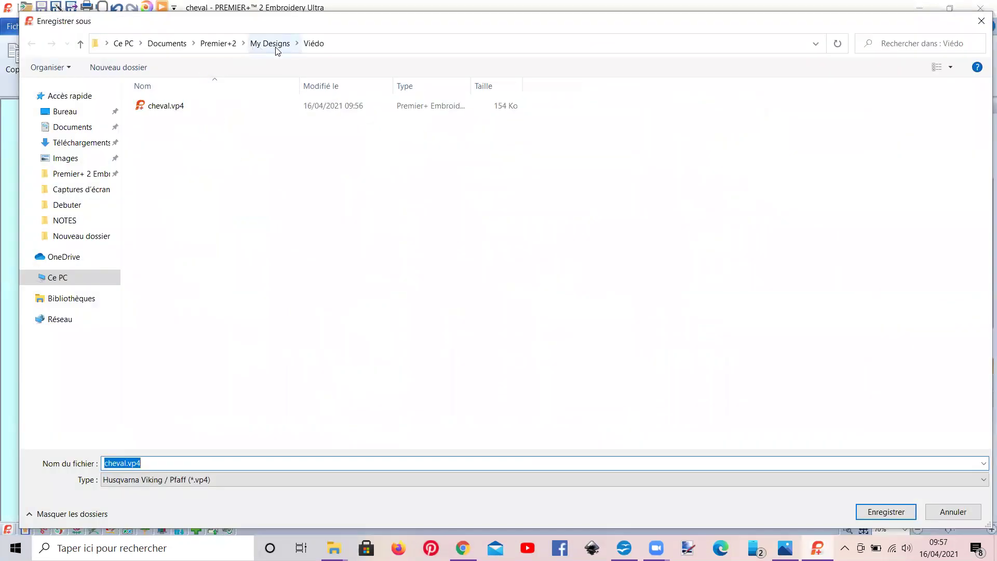
pyautogui.click(280, 49)
pyautogui.doubleClick(158, 93)
pyautogui.doubleClick(158, 89)
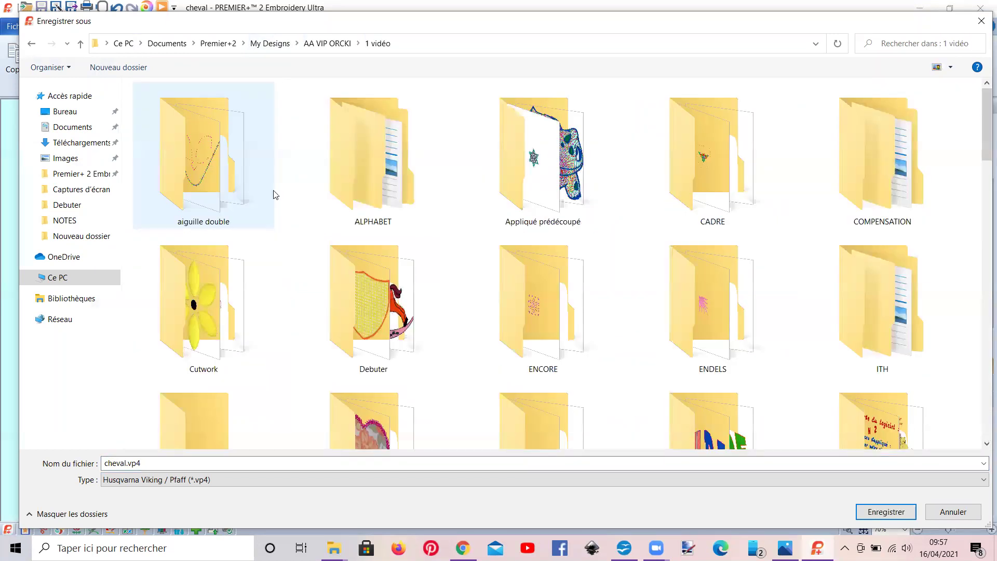
pyautogui.click(366, 313)
pyautogui.doubleClick(365, 314)
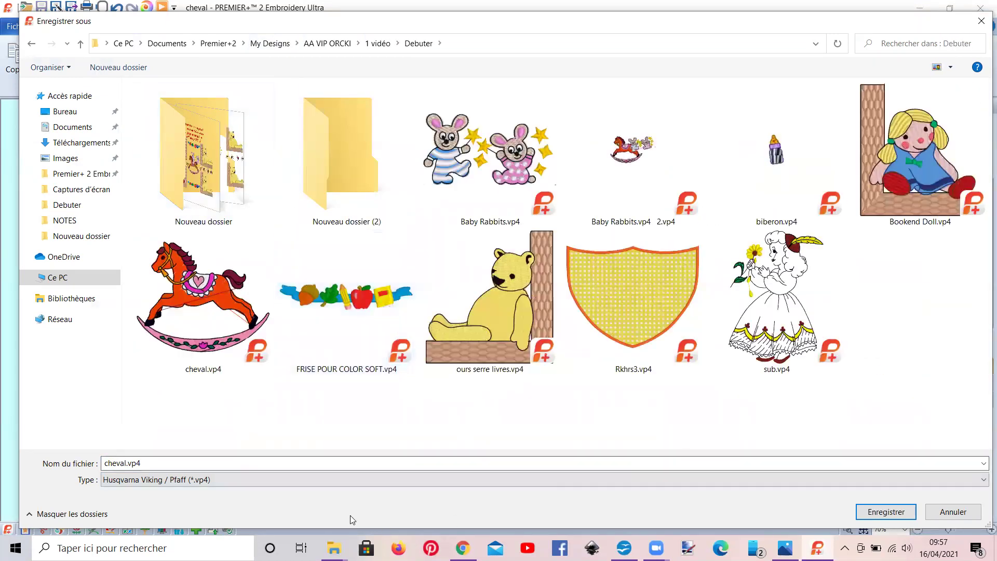
pyautogui.click(271, 462)
pyautogui.write('compposition enfant')
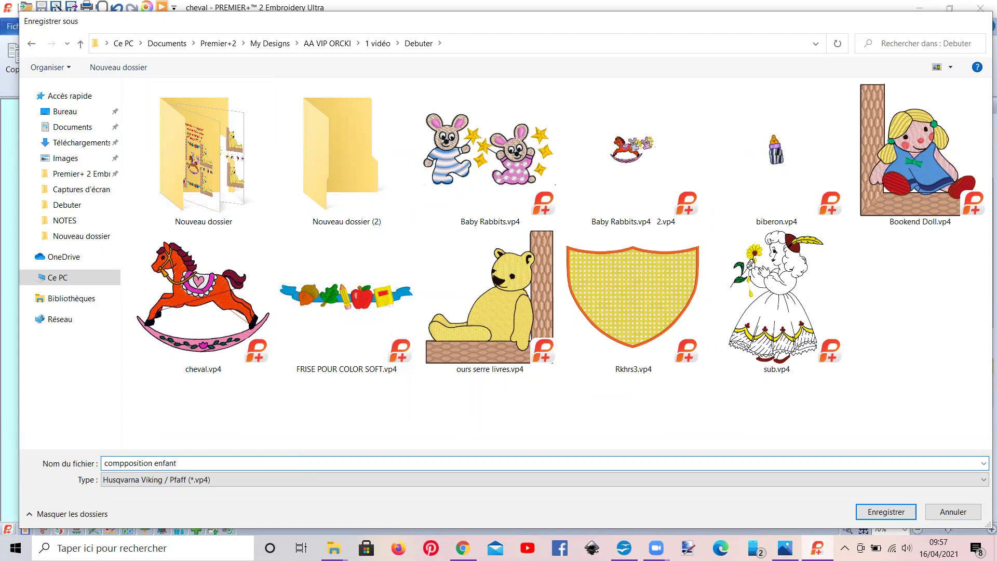
pyautogui.press('Return')
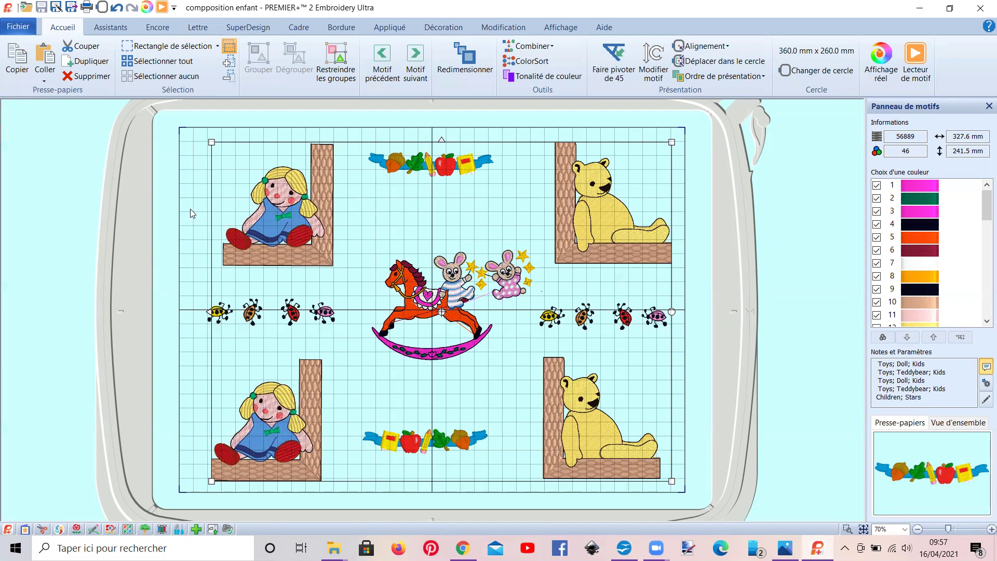
# Step: Save the layout again as compposition enfant.vp4 in the Debuter folder, replacing the existing file
pyautogui.click(56, 9)
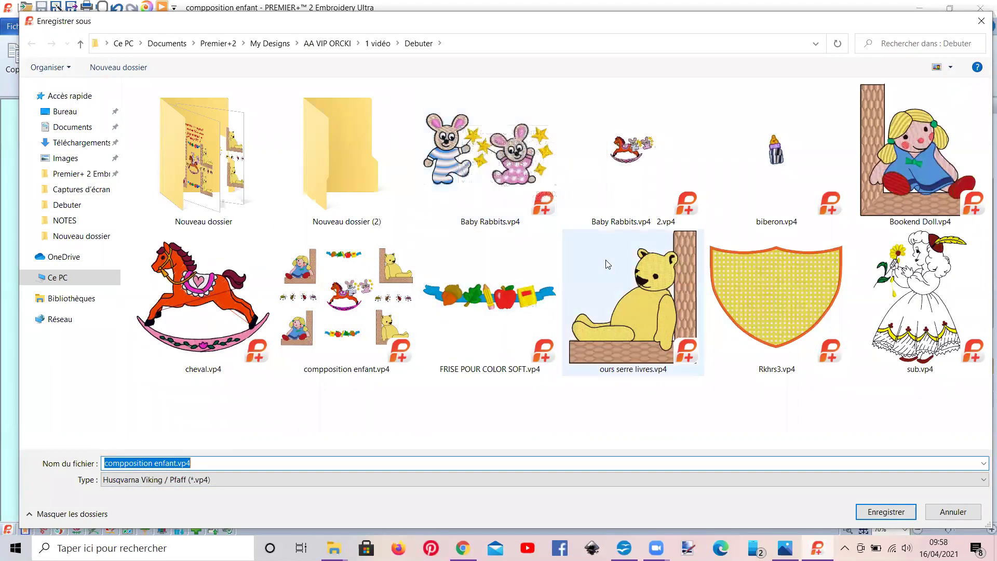
pyautogui.click(877, 514)
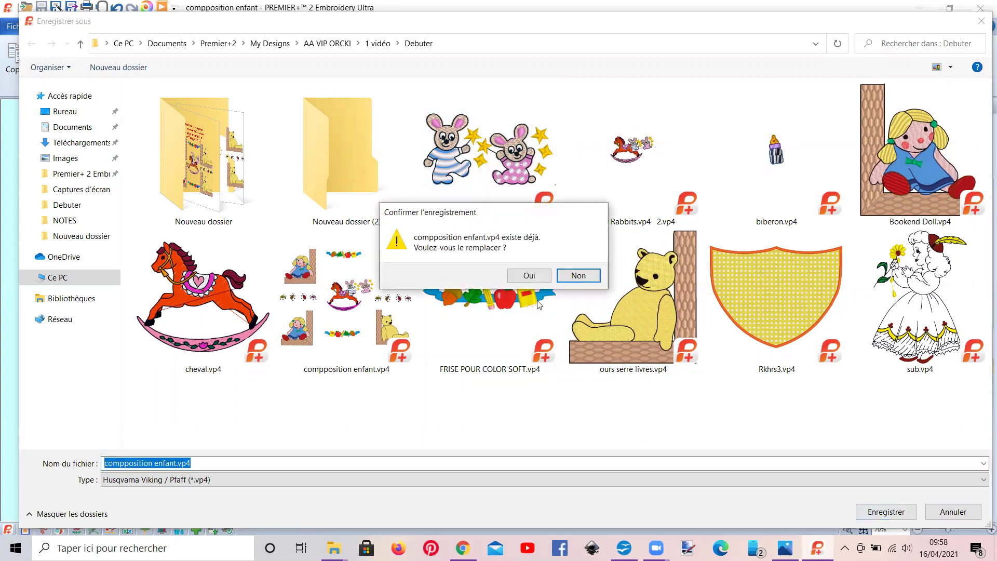
pyautogui.click(529, 277)
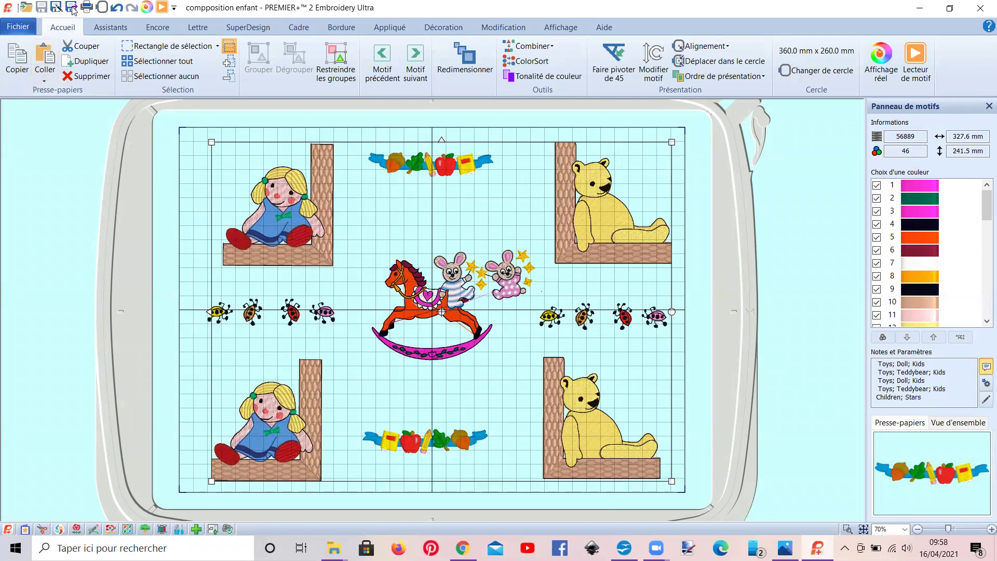
# Step: Export the layout to the Debuter folder in Husqvarna Viking / Pfaff .vp3 format with ColorSort switched off
pyautogui.click(71, 7)
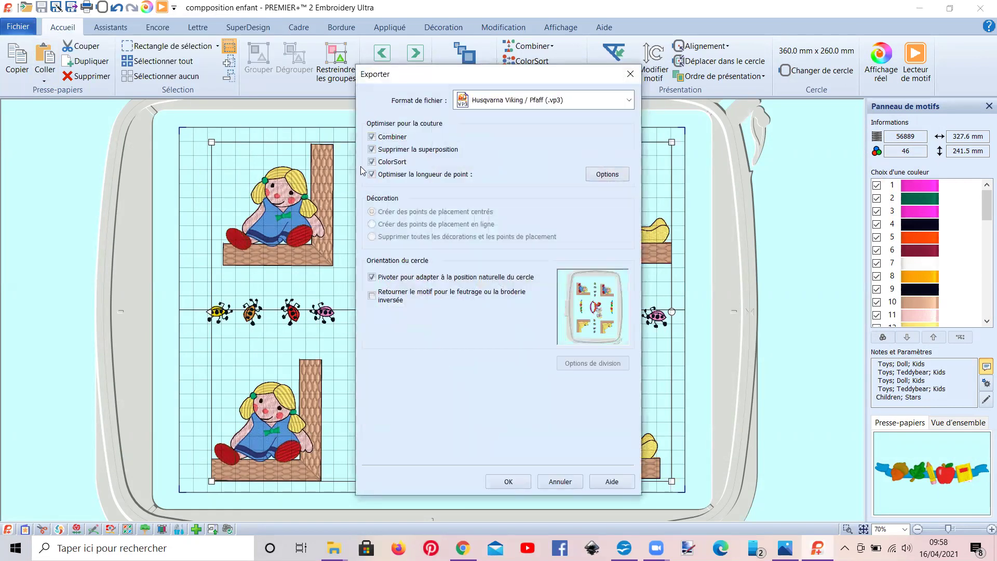
pyautogui.click(372, 162)
pyautogui.click(507, 482)
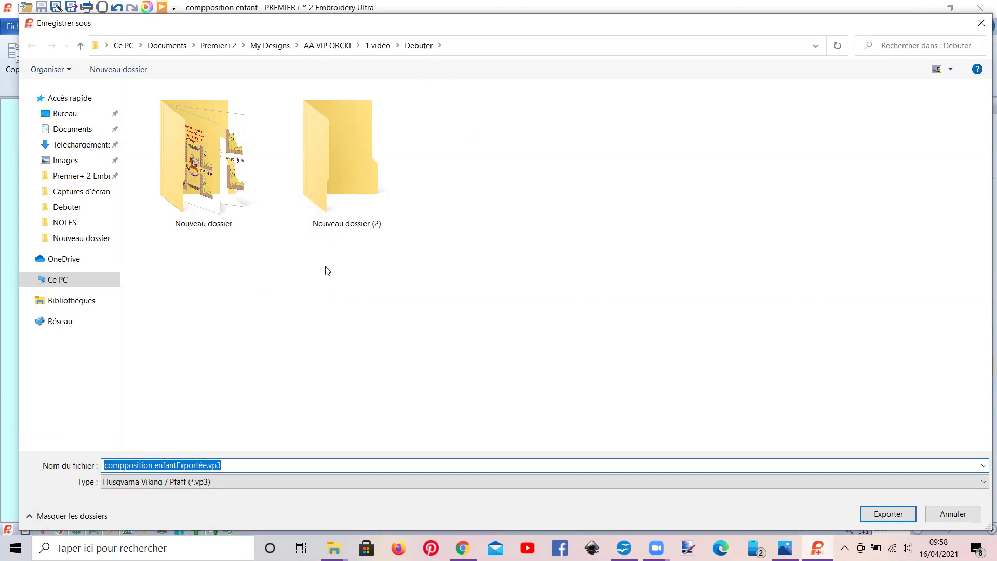
pyautogui.click(871, 516)
pyautogui.press('Return')
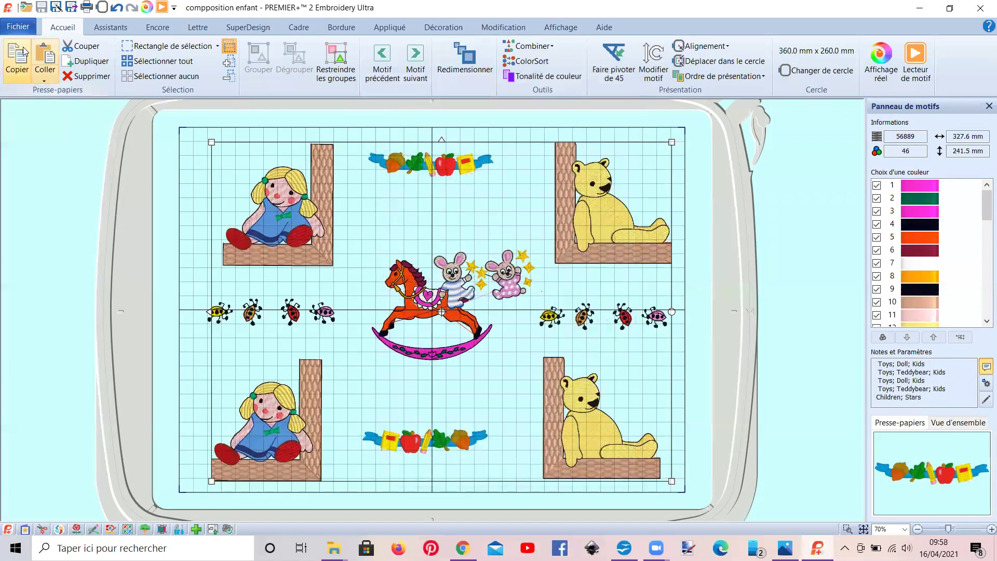
# Step: Look at the saved vp4 and exported vp3 layouts in the Debuter folder without opening either
pyautogui.click(18, 27)
pyautogui.click(159, 274)
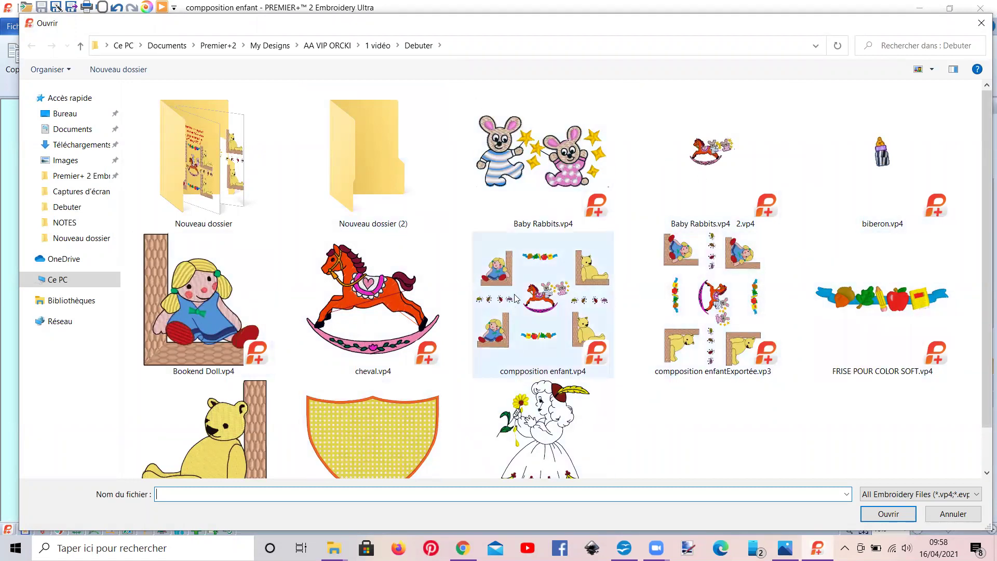
pyautogui.click(980, 24)
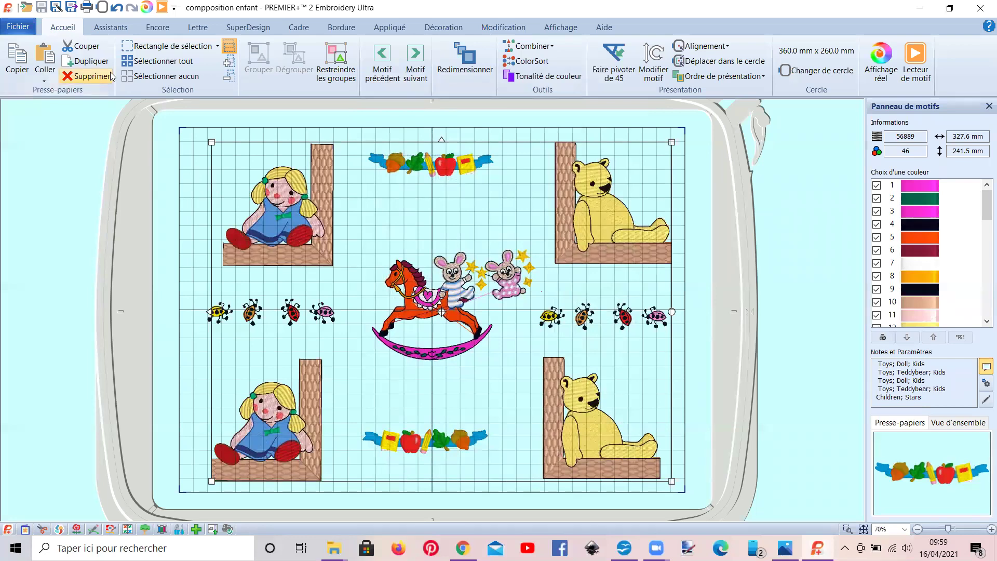
# Step: Copy all the designs of the layout and bring them into PREMIER+ 2 Modify
pyautogui.click(151, 61)
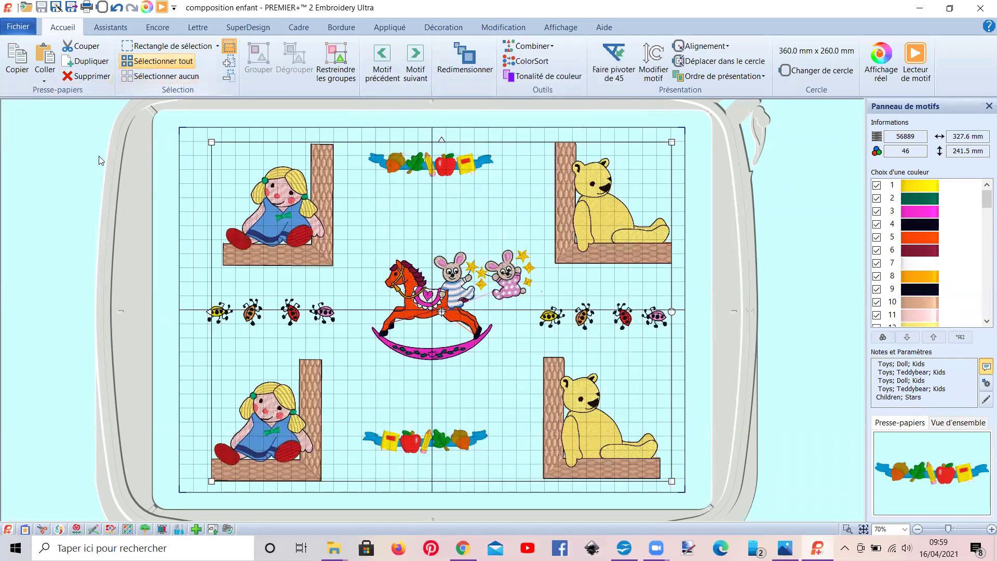
pyautogui.click(14, 58)
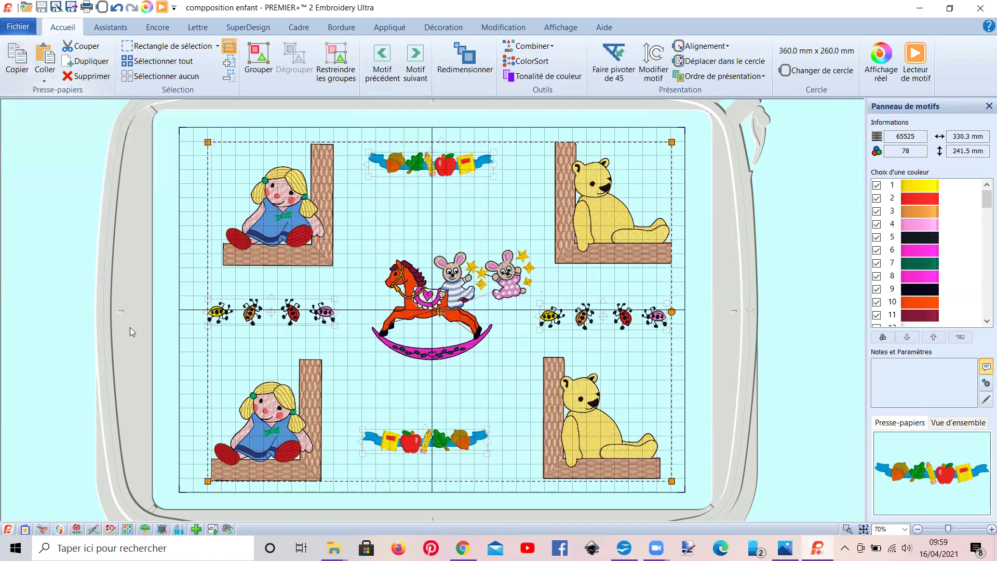
pyautogui.click(42, 529)
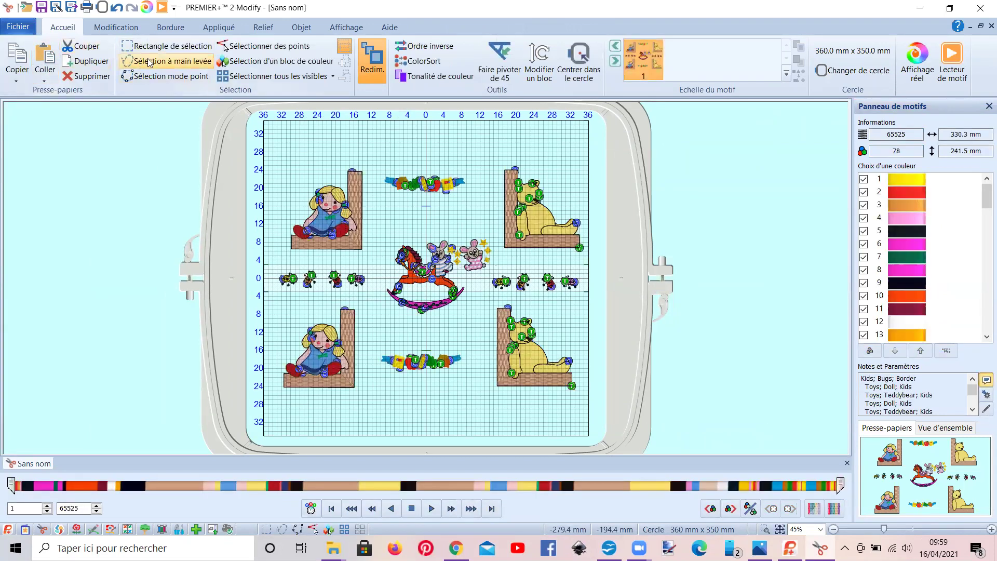
# Step: Run Stitch Optimizer on the whole layout in Modify, and switch back to PREMIER+ 2 Embroidery Ultra
pyautogui.click(117, 29)
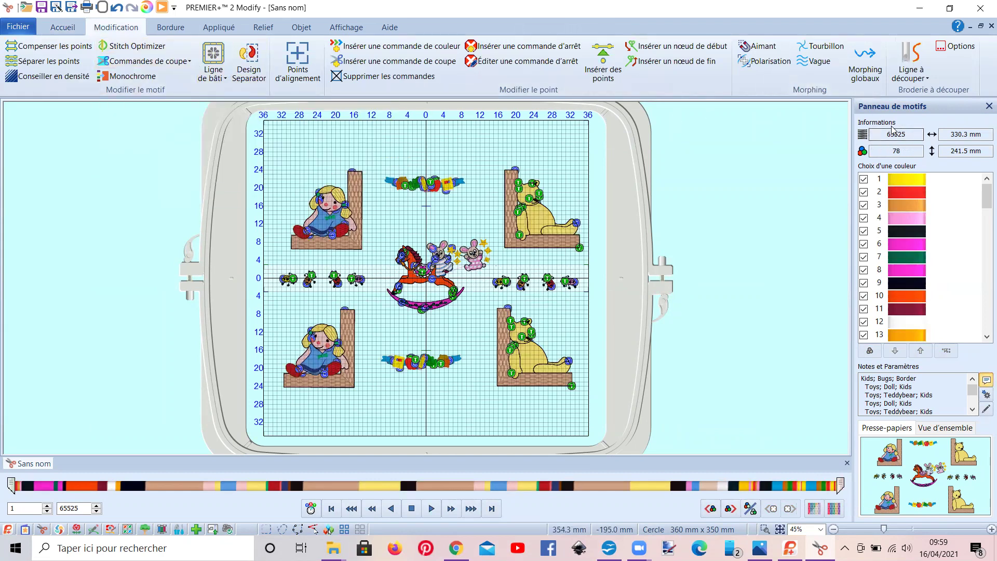
pyautogui.click(149, 50)
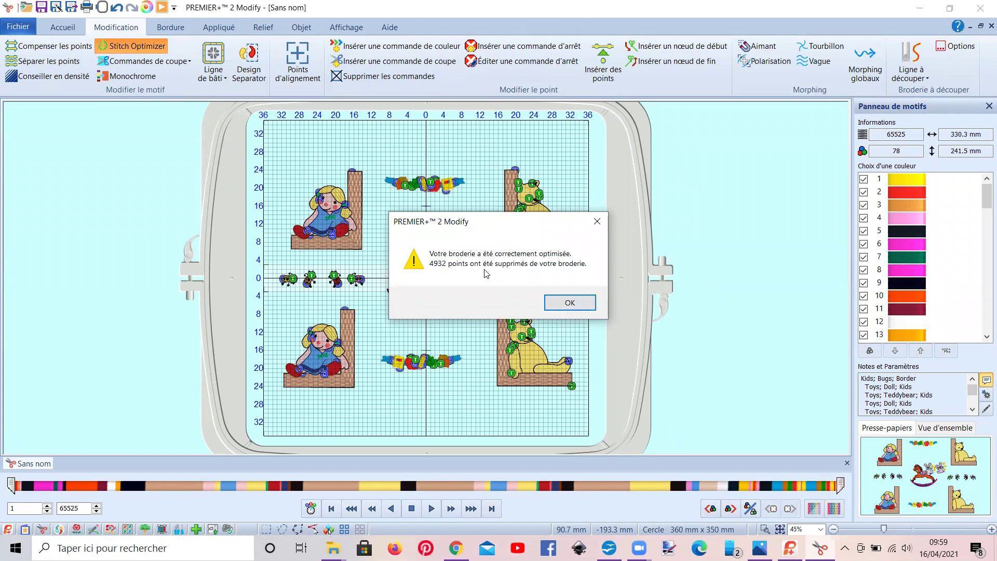
pyautogui.click(561, 307)
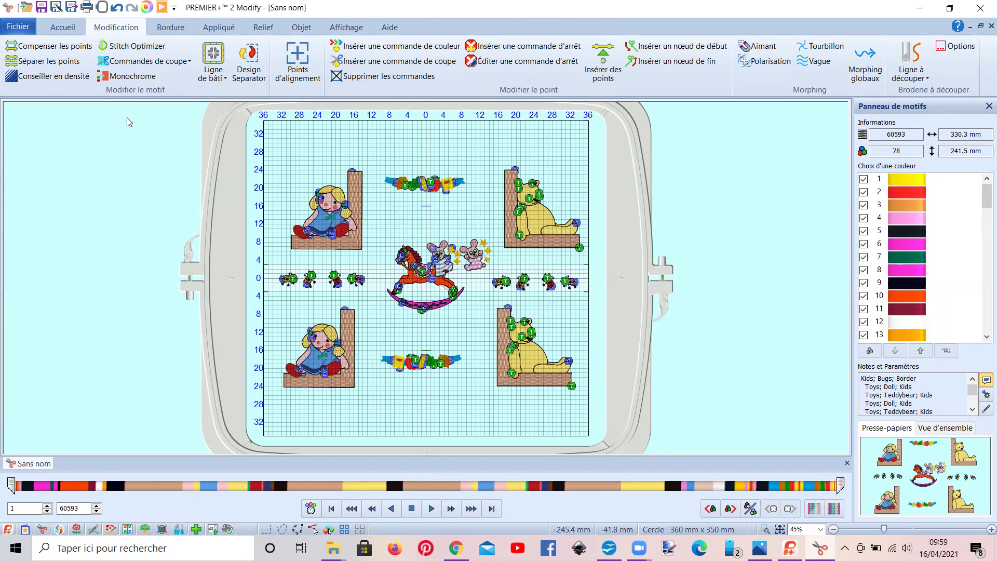
pyautogui.click(62, 31)
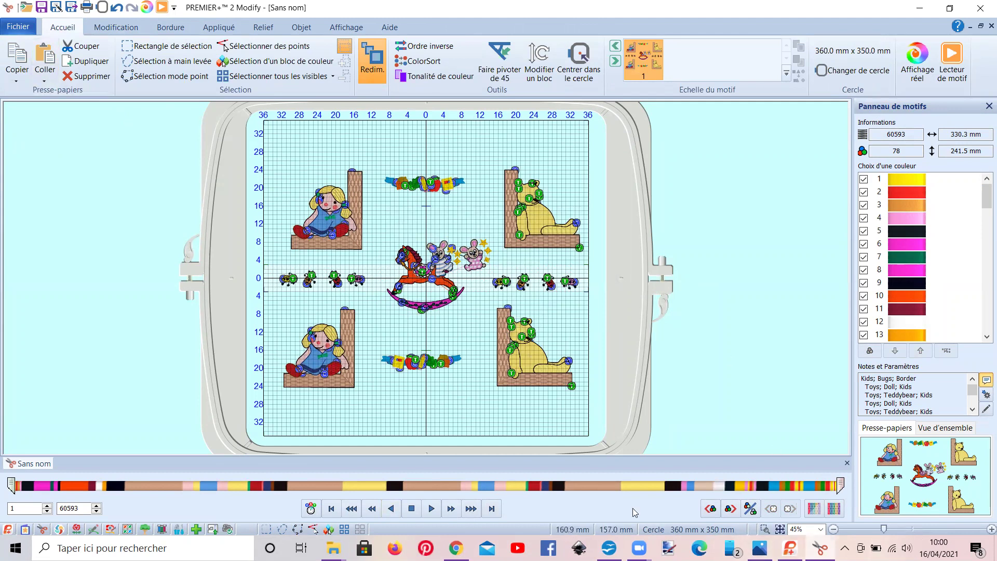
pyautogui.hotkey('alt', 'Tab')
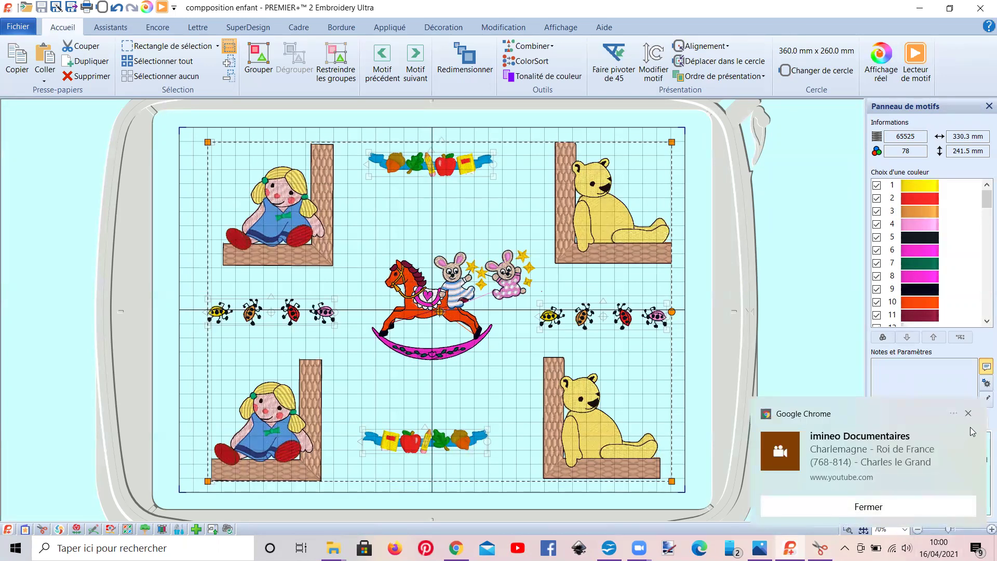
pyautogui.click(862, 455)
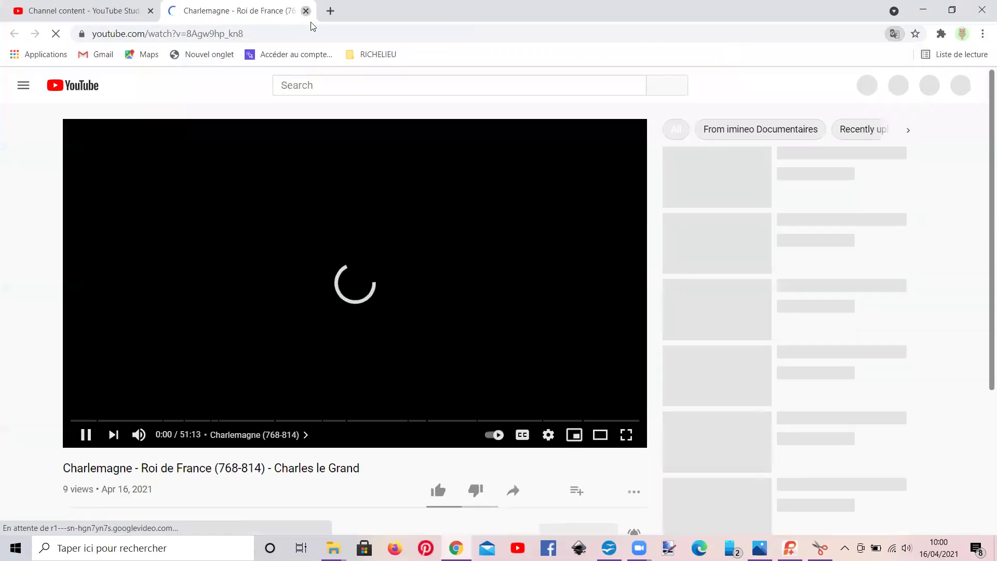
pyautogui.click(306, 10)
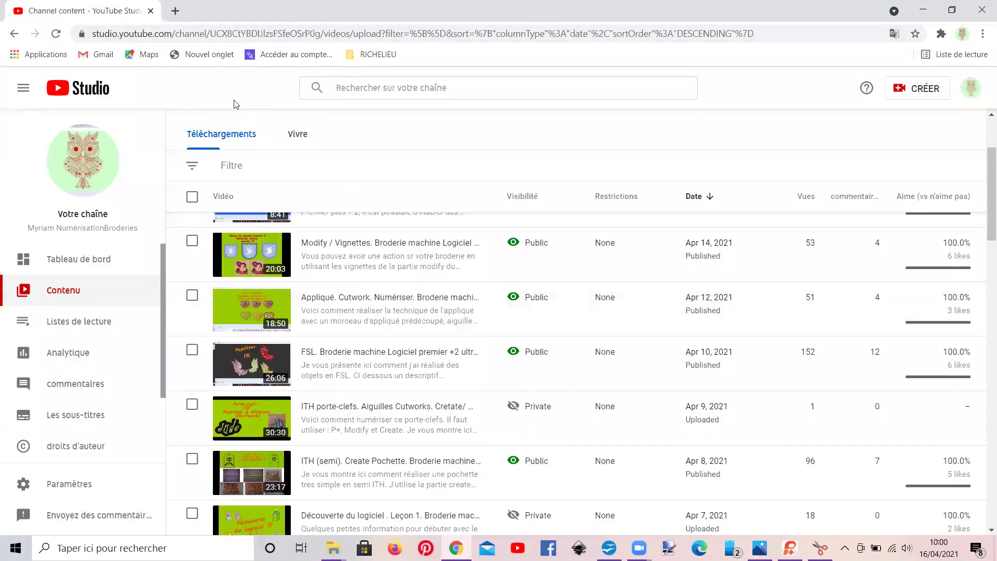